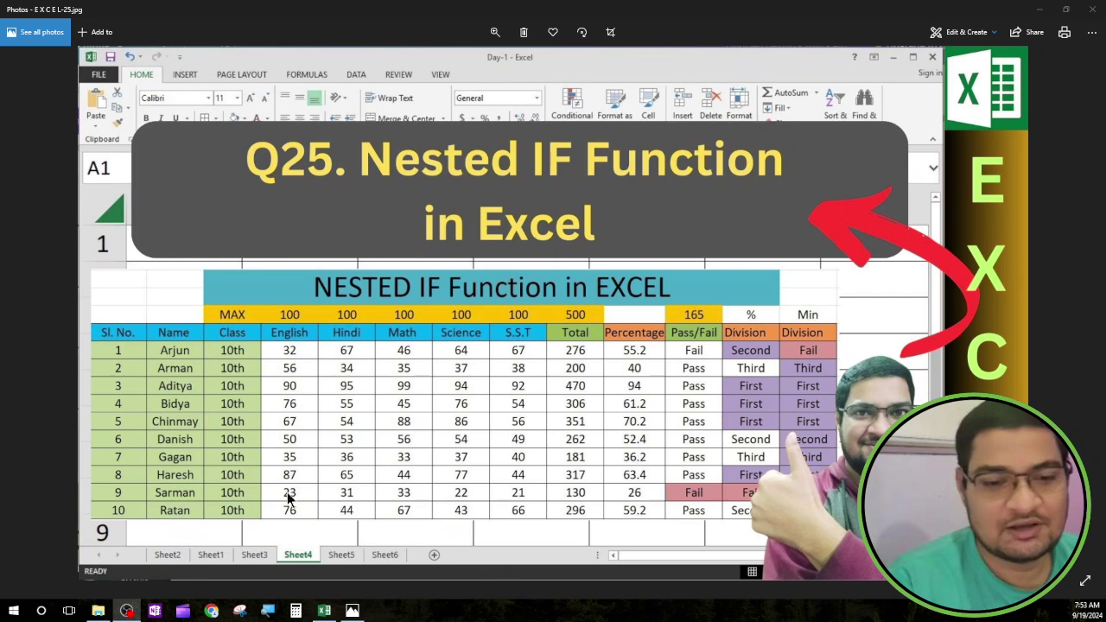
# Step: Close the Photos preview to return to the DAY-7 workbook's NESTED IF sheet
pyautogui.click(324, 610)
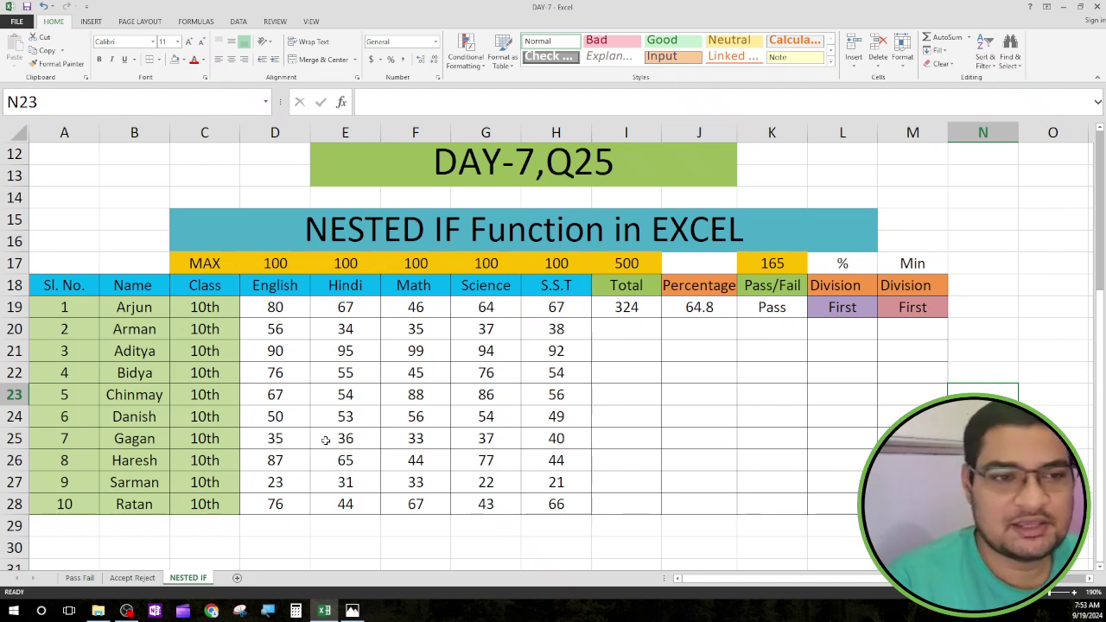
pyautogui.moveTo(116, 309); pyautogui.dragTo(134, 501)
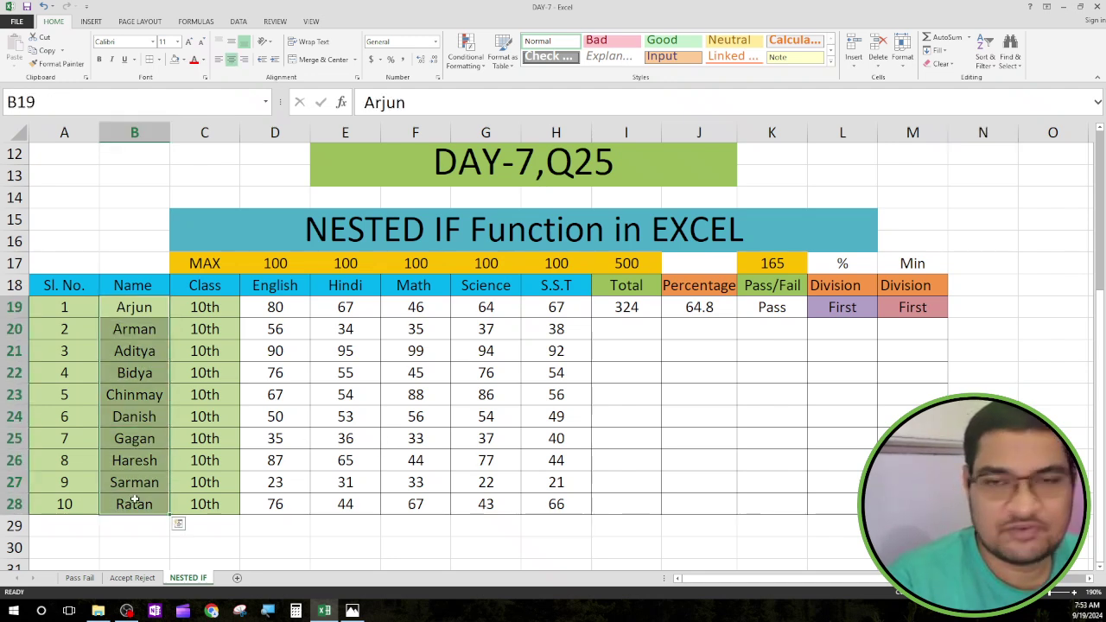
pyautogui.moveTo(197, 310); pyautogui.dragTo(220, 504)
pyautogui.click(269, 288)
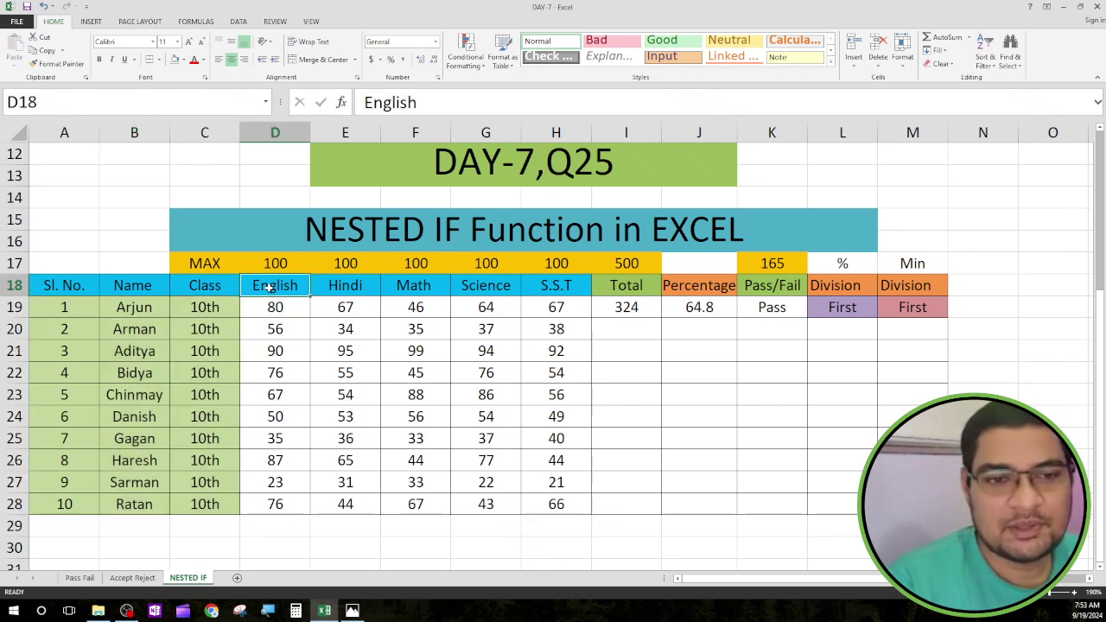
pyautogui.click(348, 295)
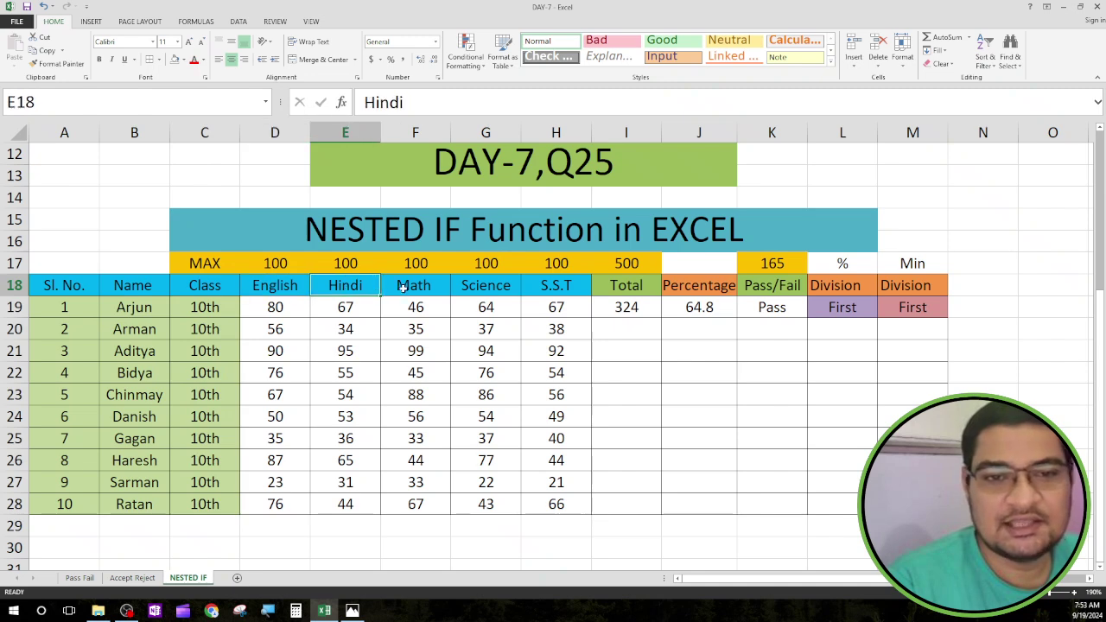
pyautogui.click(411, 289)
pyautogui.click(506, 293)
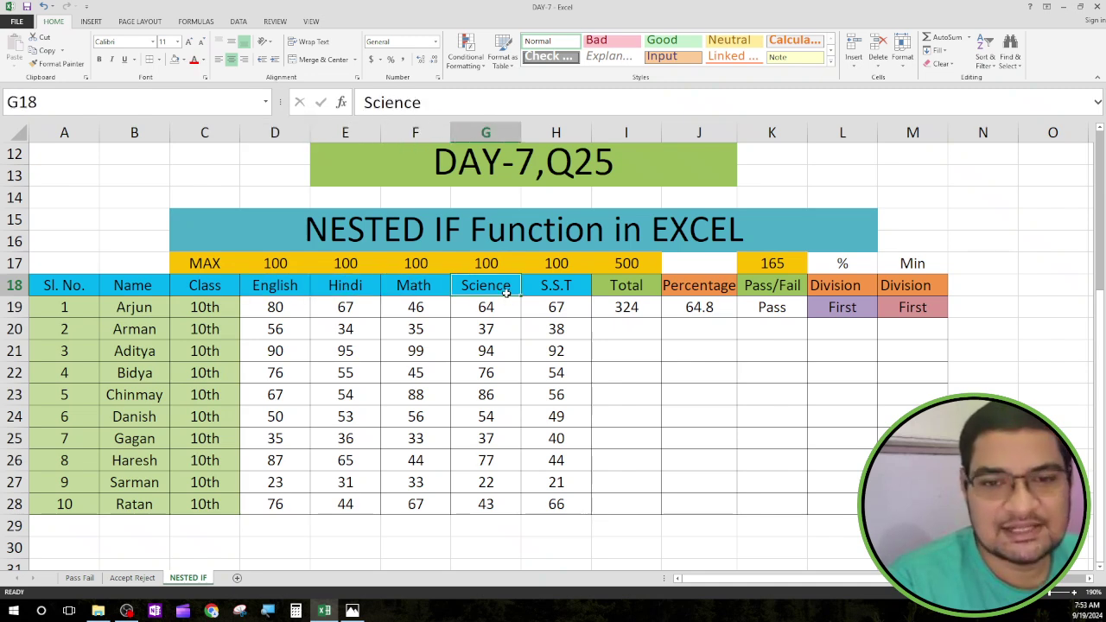
pyautogui.click(564, 290)
pyautogui.moveTo(278, 307); pyautogui.dragTo(542, 504)
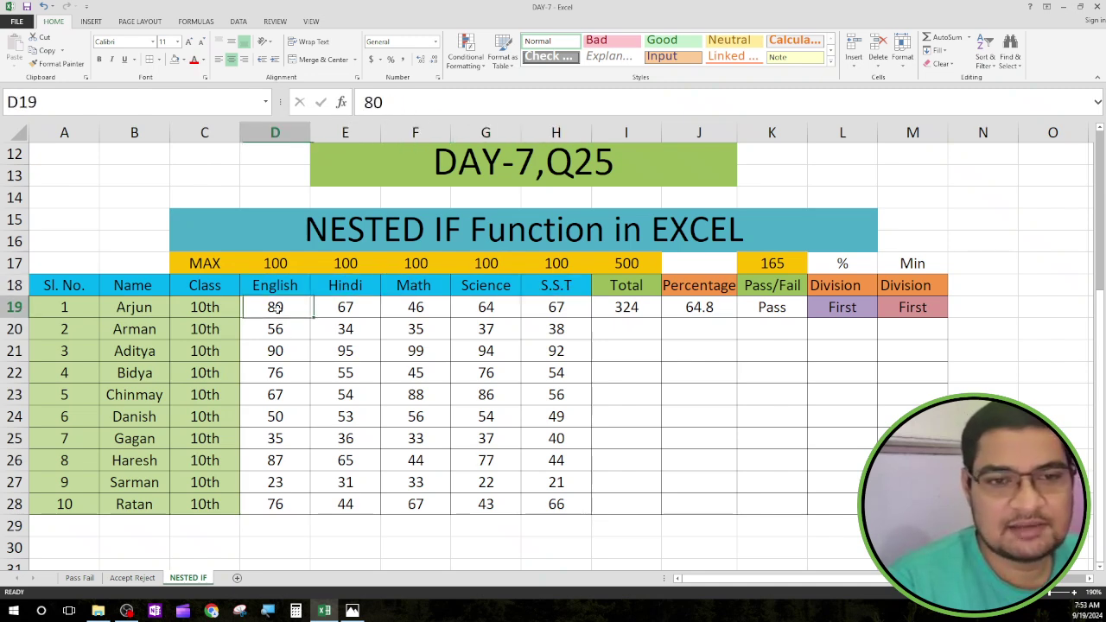
pyautogui.click(583, 556)
pyautogui.click(627, 287)
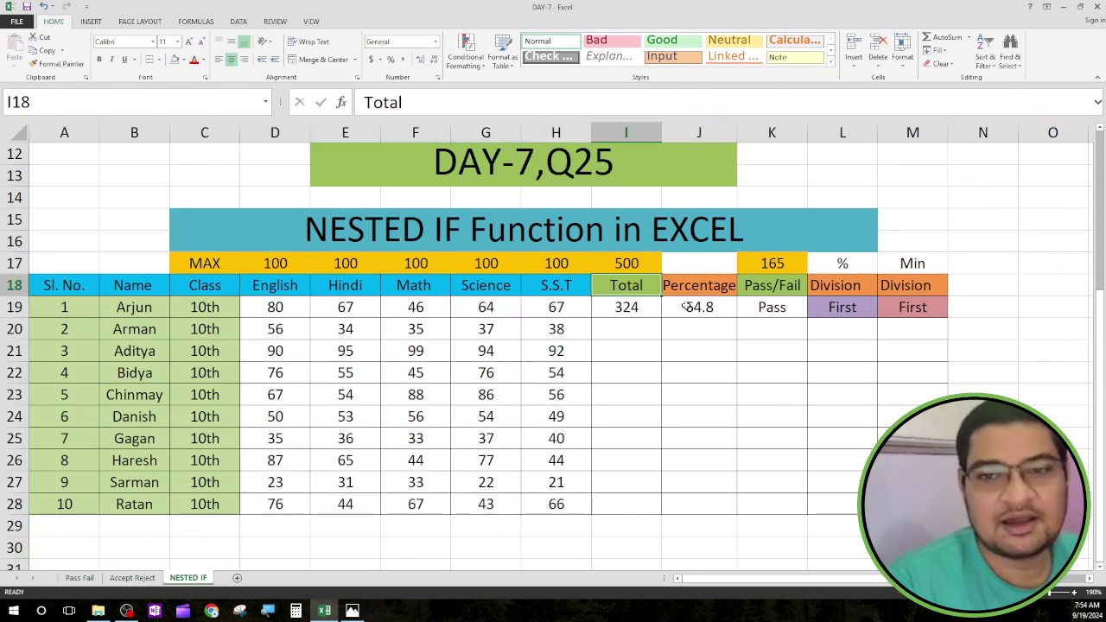
pyautogui.click(695, 291)
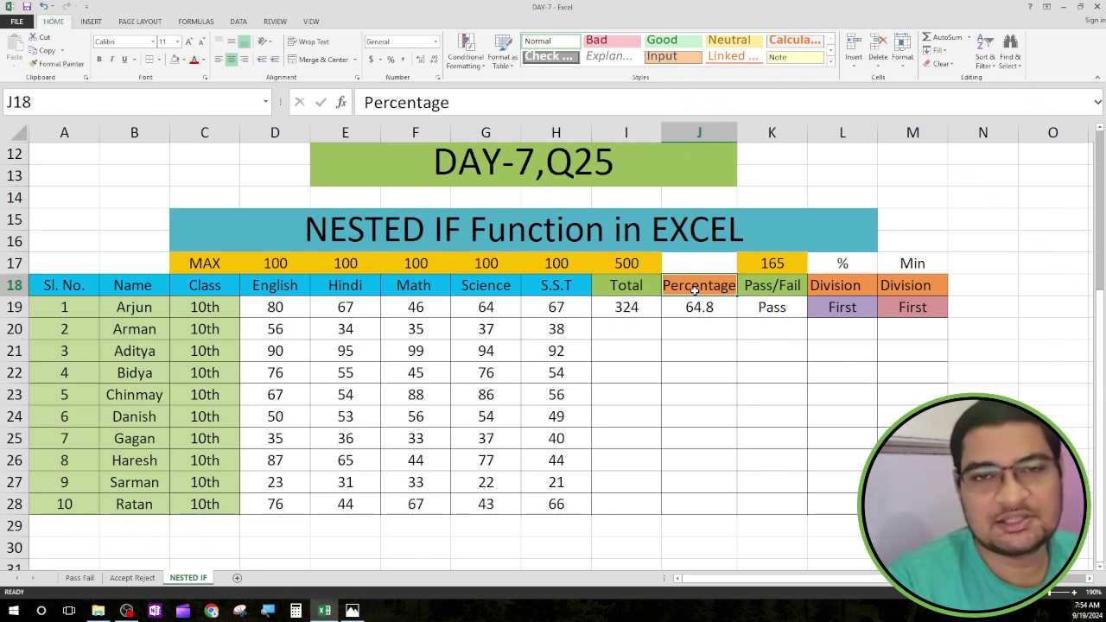
pyautogui.click(765, 290)
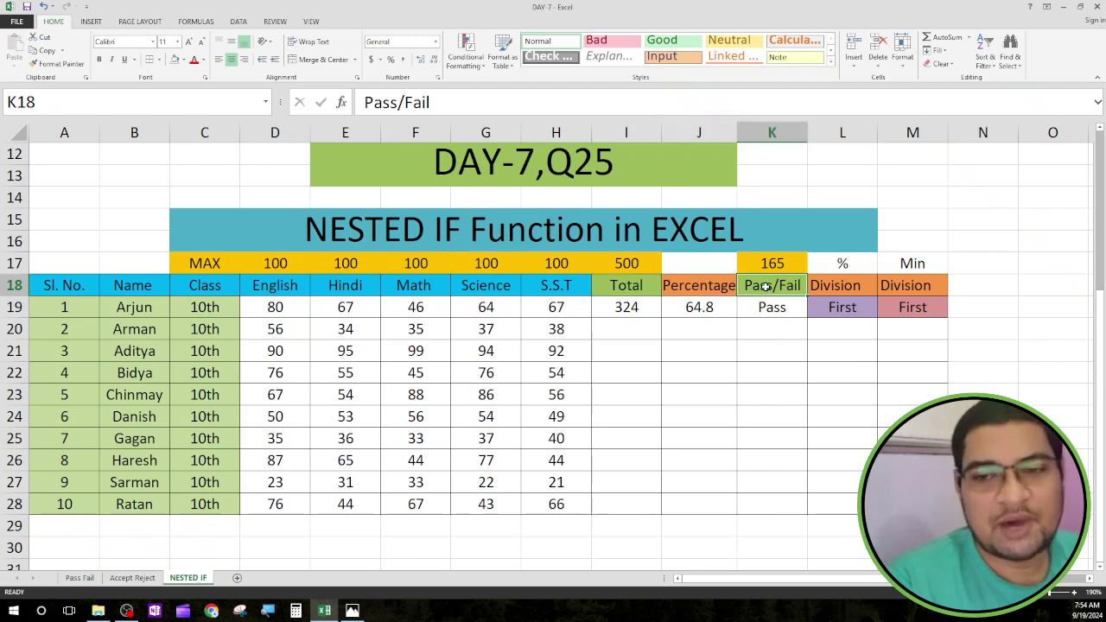
pyautogui.click(839, 286)
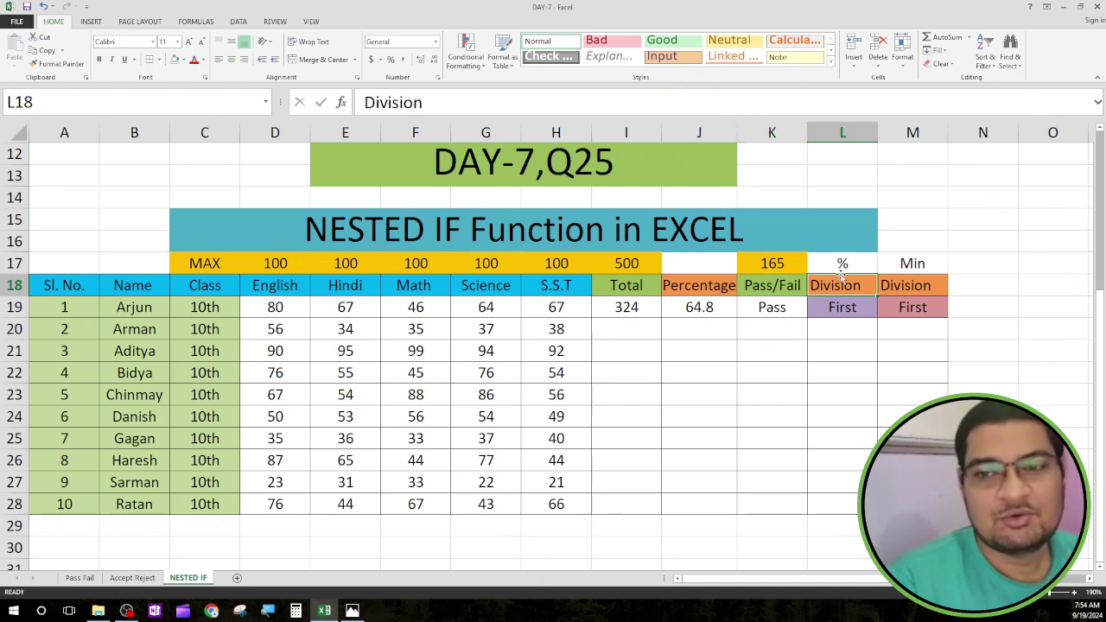
pyautogui.click(841, 263)
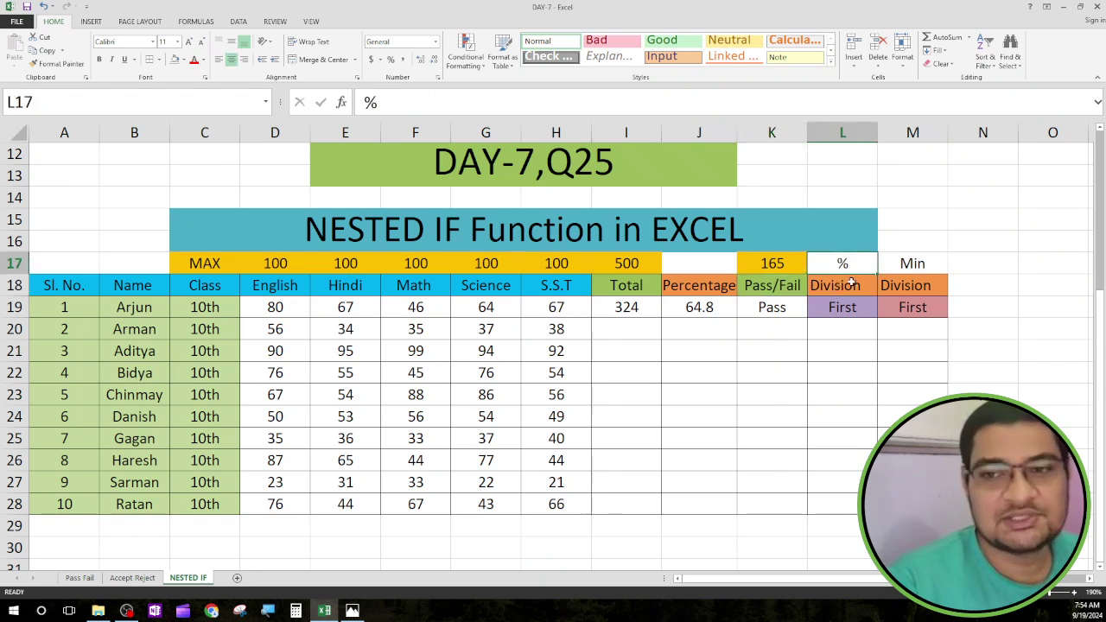
pyautogui.click(911, 288)
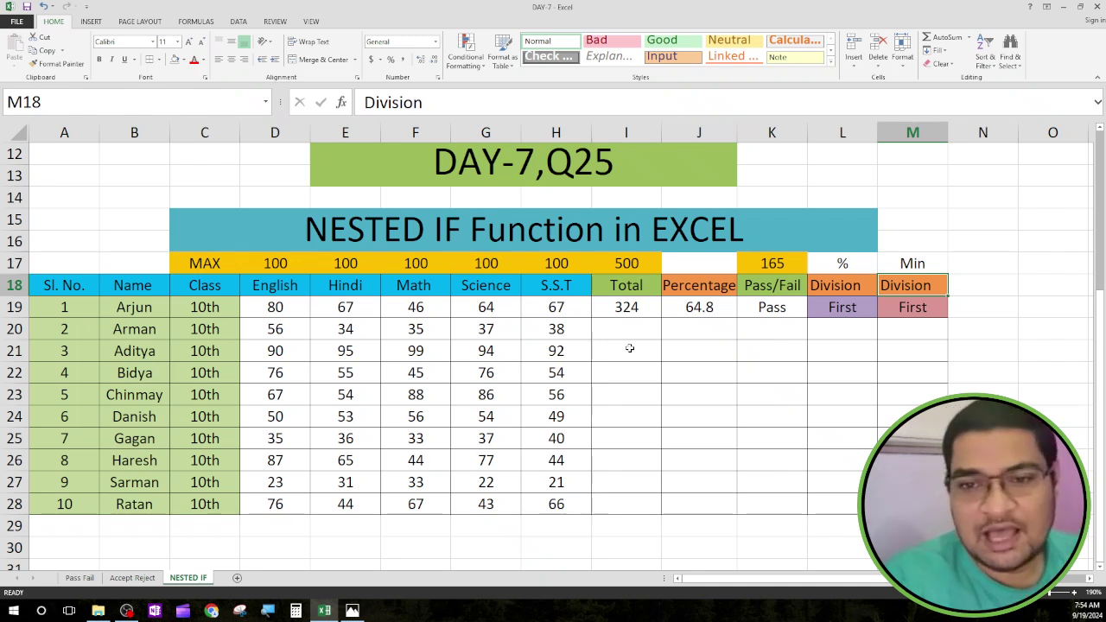
pyautogui.click(632, 285)
pyautogui.click(636, 309)
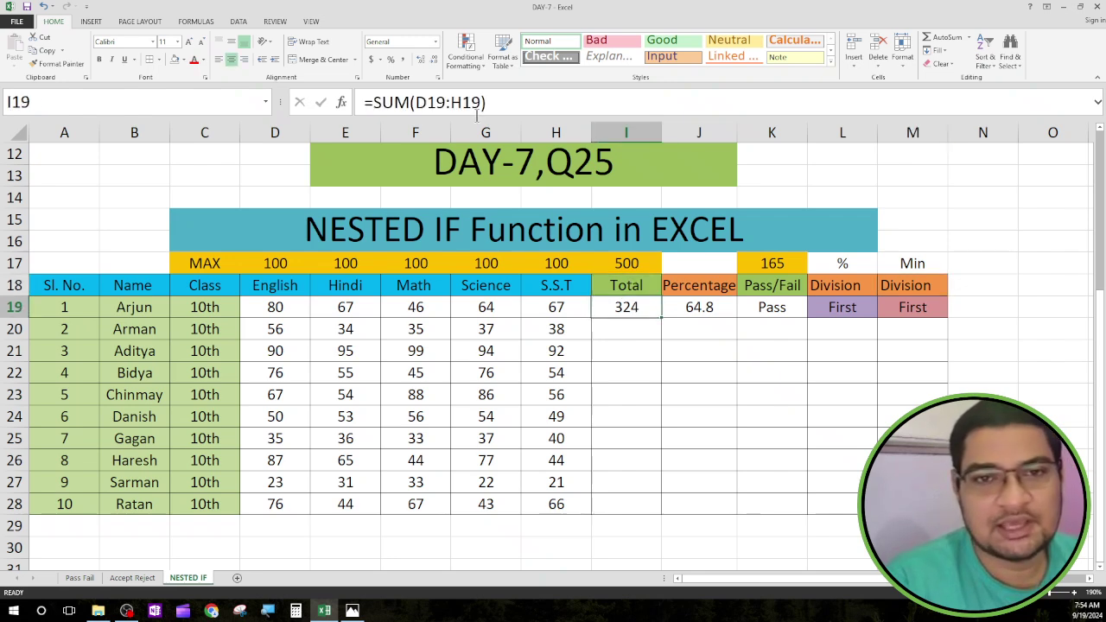
pyautogui.doubleClick(632, 308)
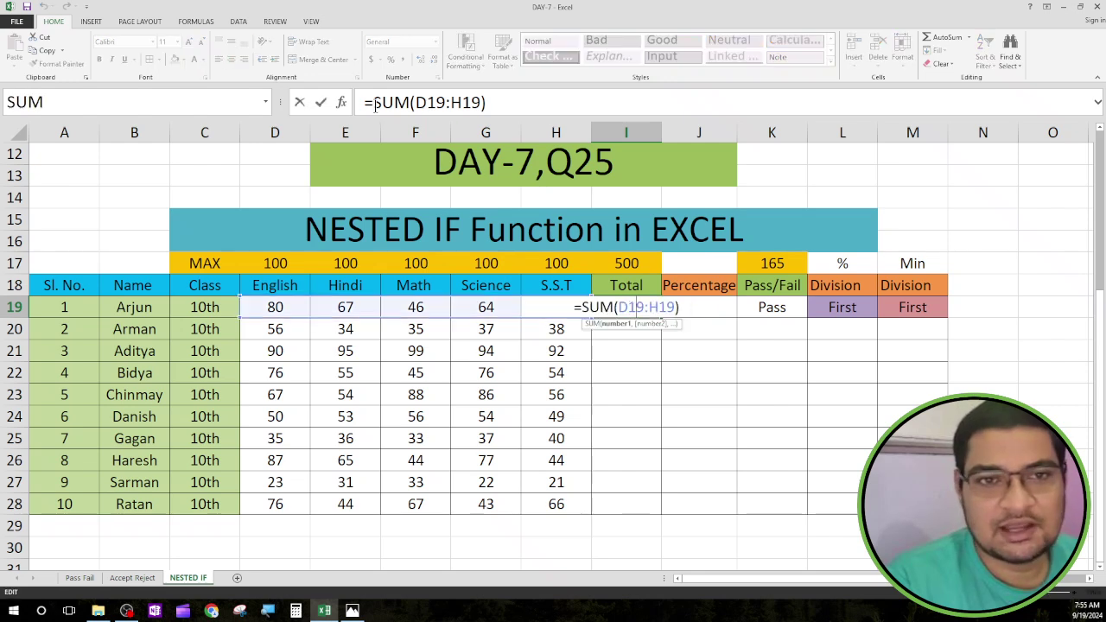
pyautogui.moveTo(374, 103); pyautogui.dragTo(410, 102)
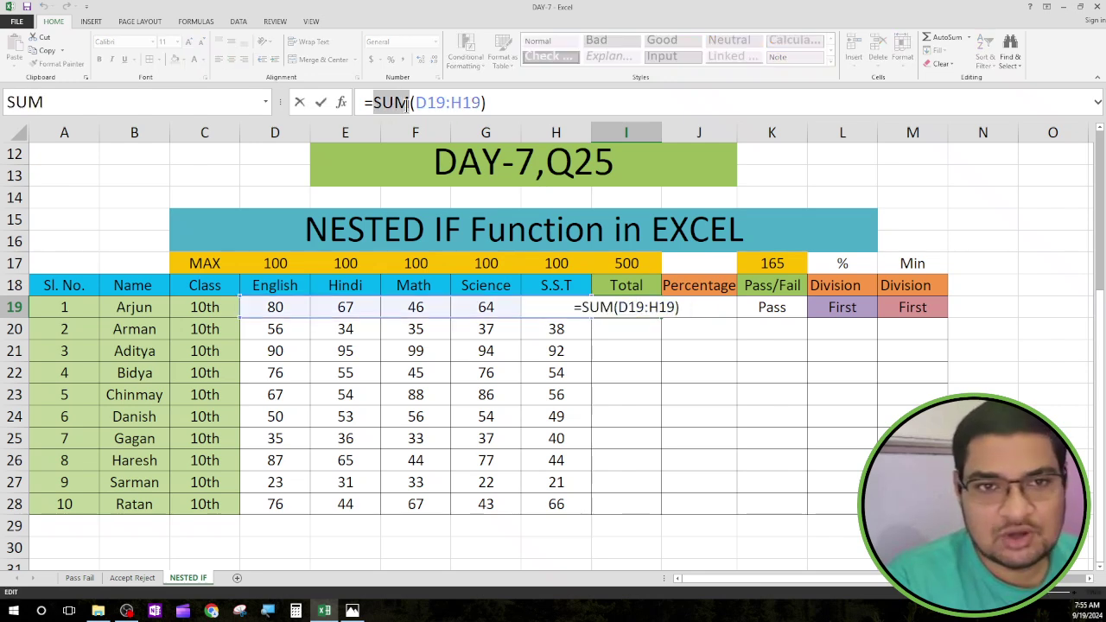
pyautogui.click(530, 104)
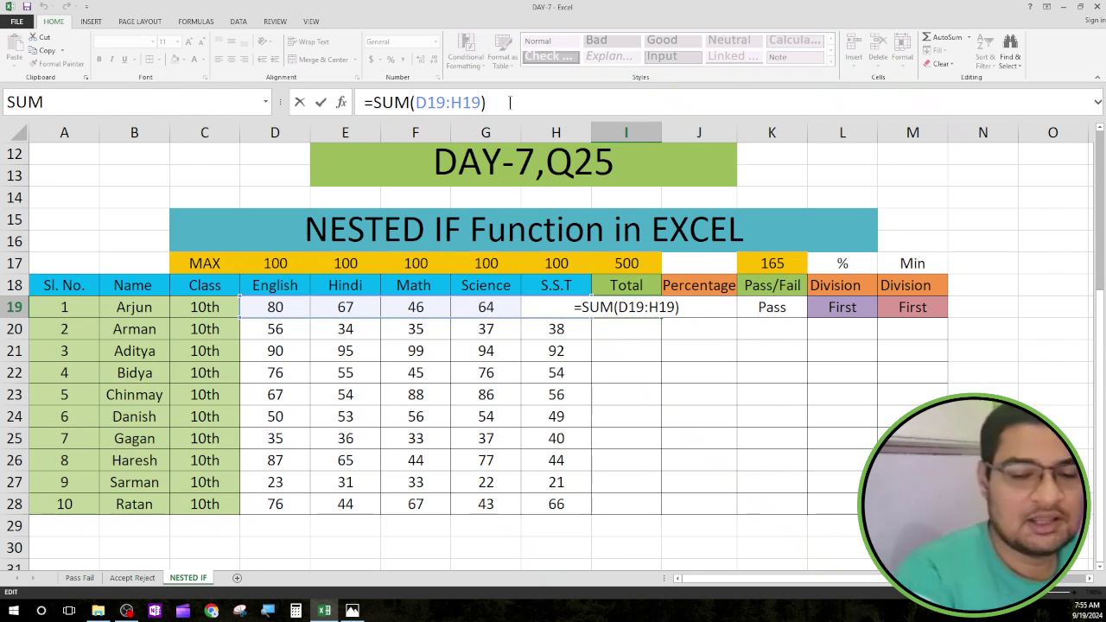
pyautogui.press('Return')
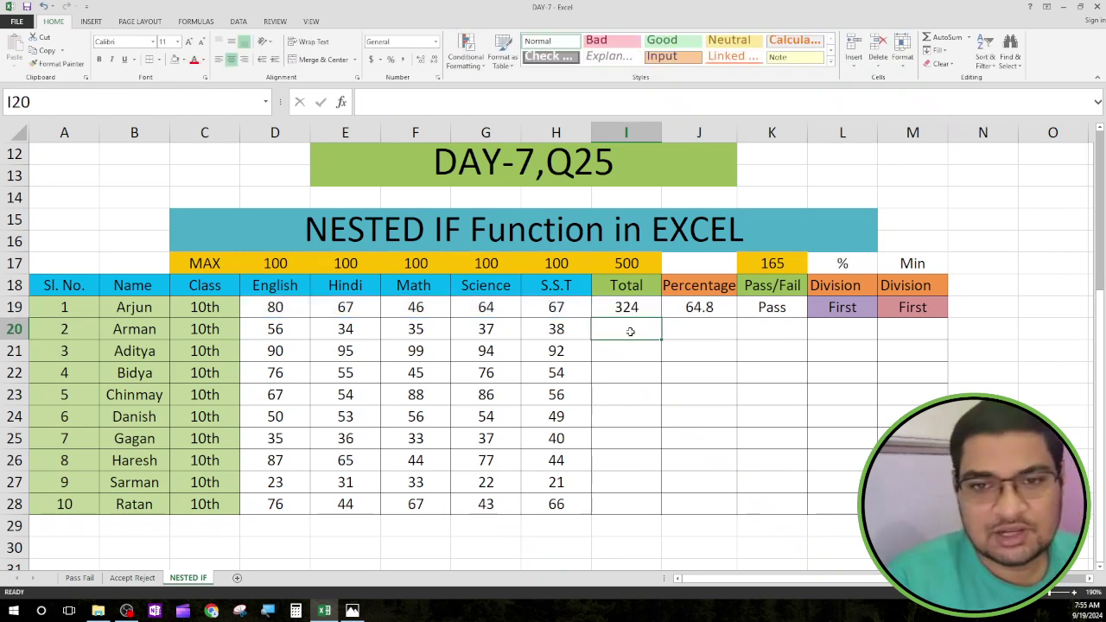
# Step: Enter =SUM(D20:H20) in I20 for the second student's total
pyautogui.click(14, 330)
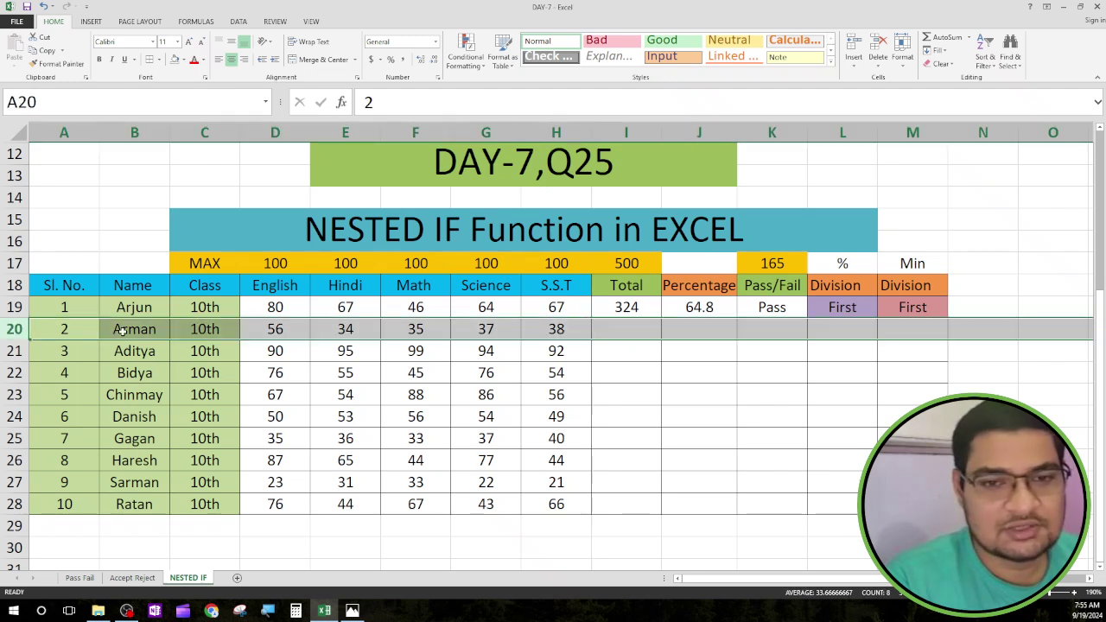
pyautogui.click(631, 331)
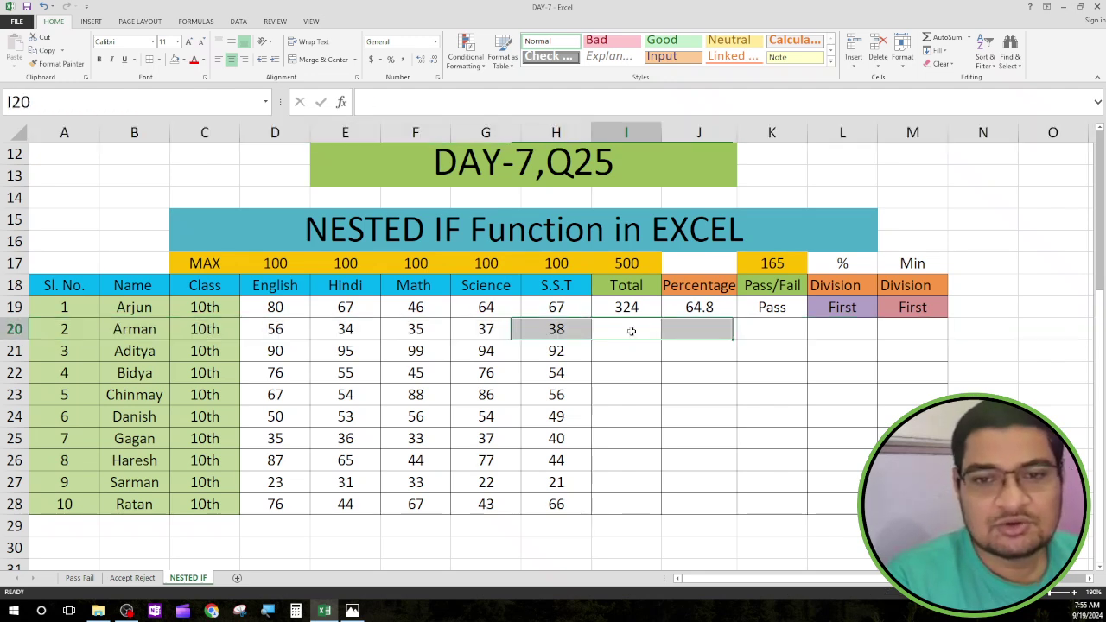
pyautogui.write('=')
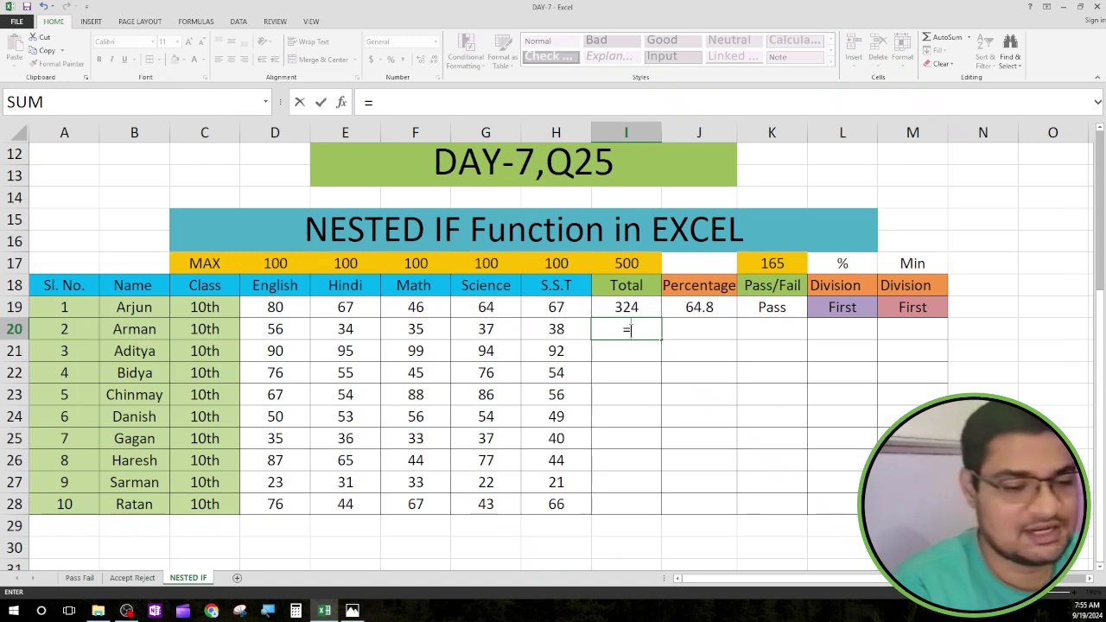
pyautogui.write('sum')
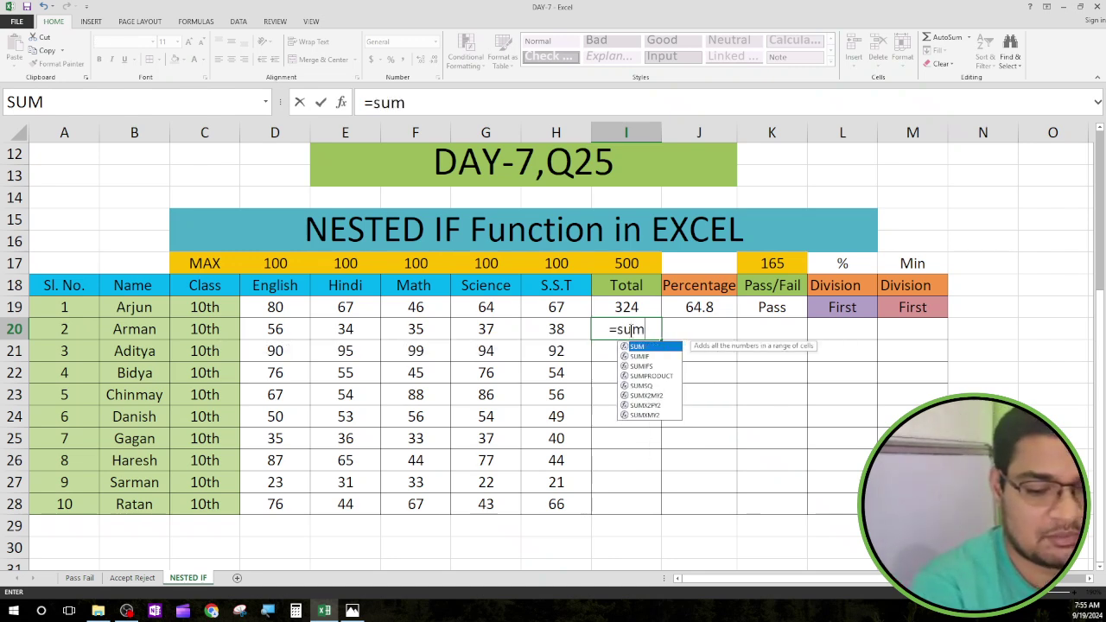
pyautogui.write('(')
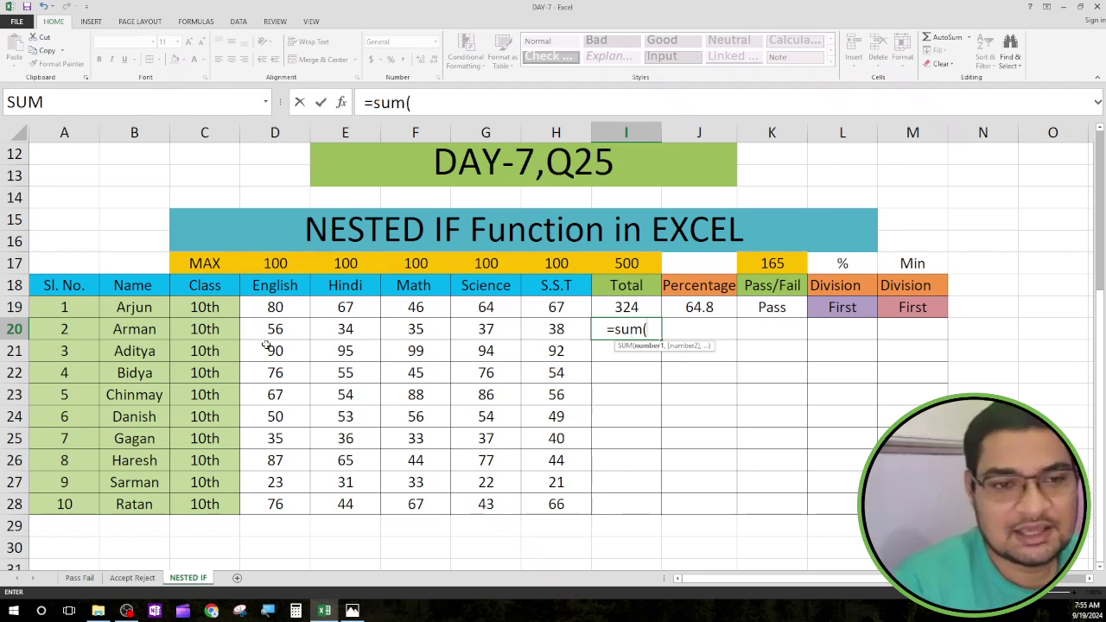
pyautogui.moveTo(275, 329); pyautogui.dragTo(527, 333)
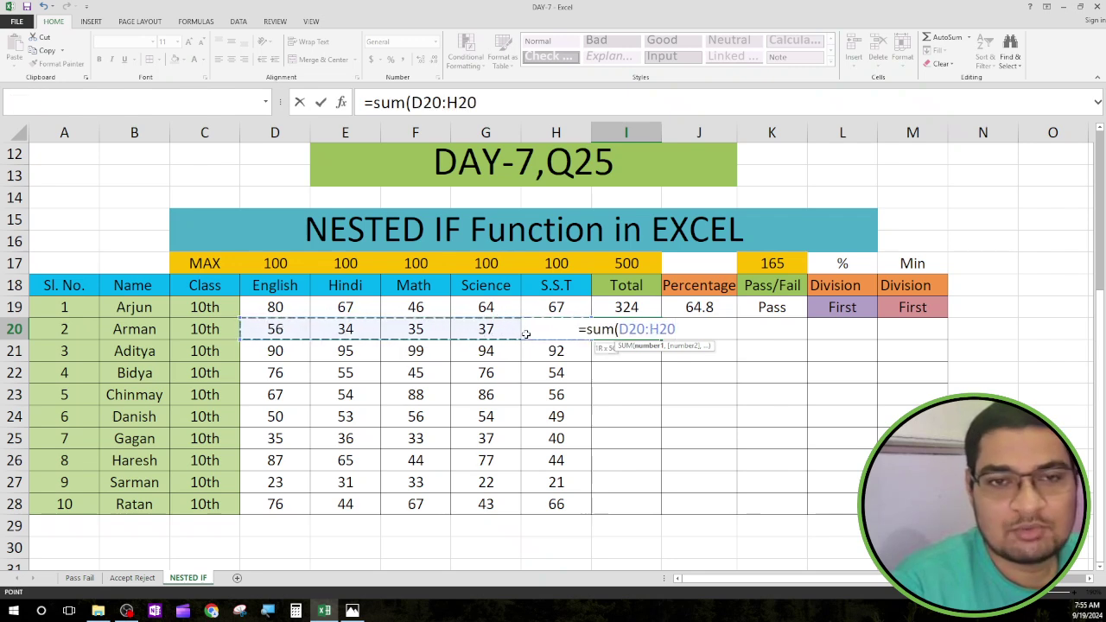
pyautogui.click(494, 104)
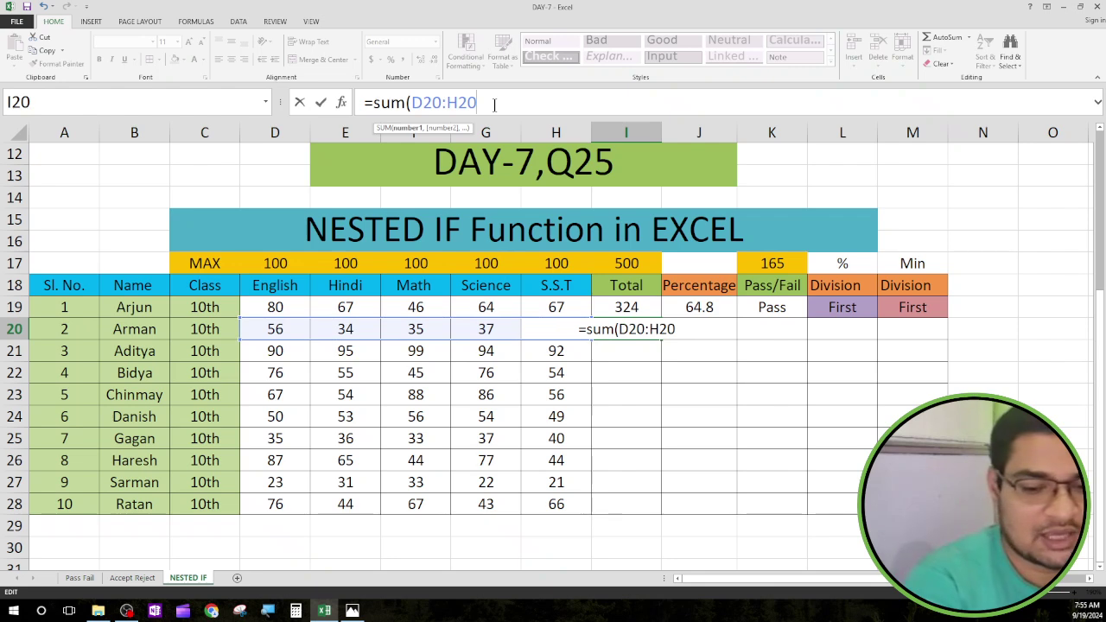
pyautogui.write(')')
pyautogui.press('Return')
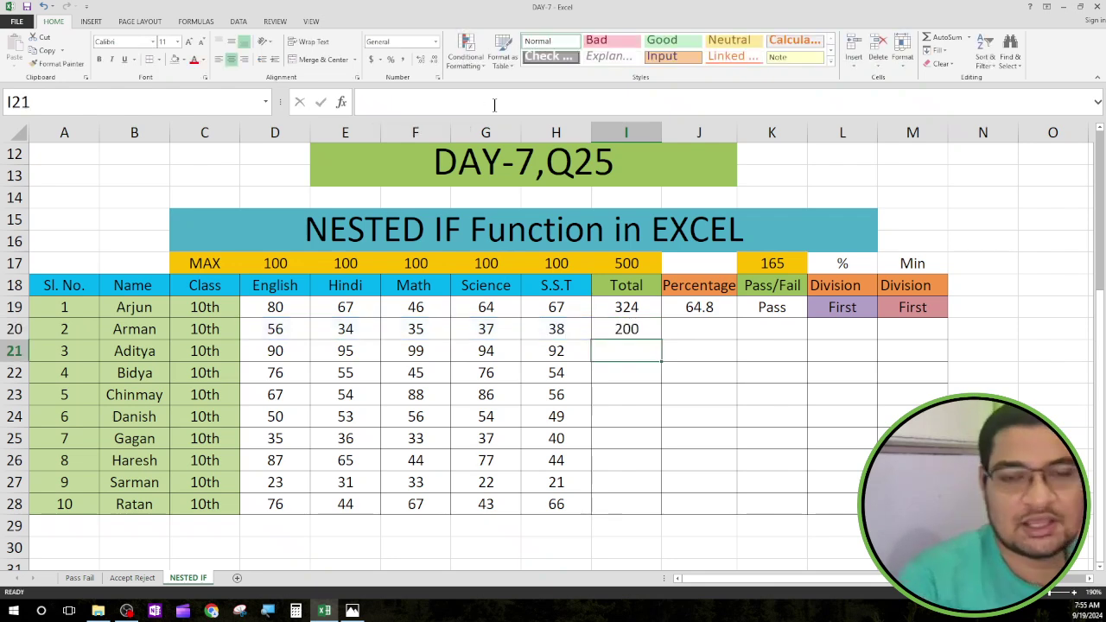
# Step: Fill the I20 total formula down to I28, giving totals from 200 to 296
pyautogui.click(17, 329)
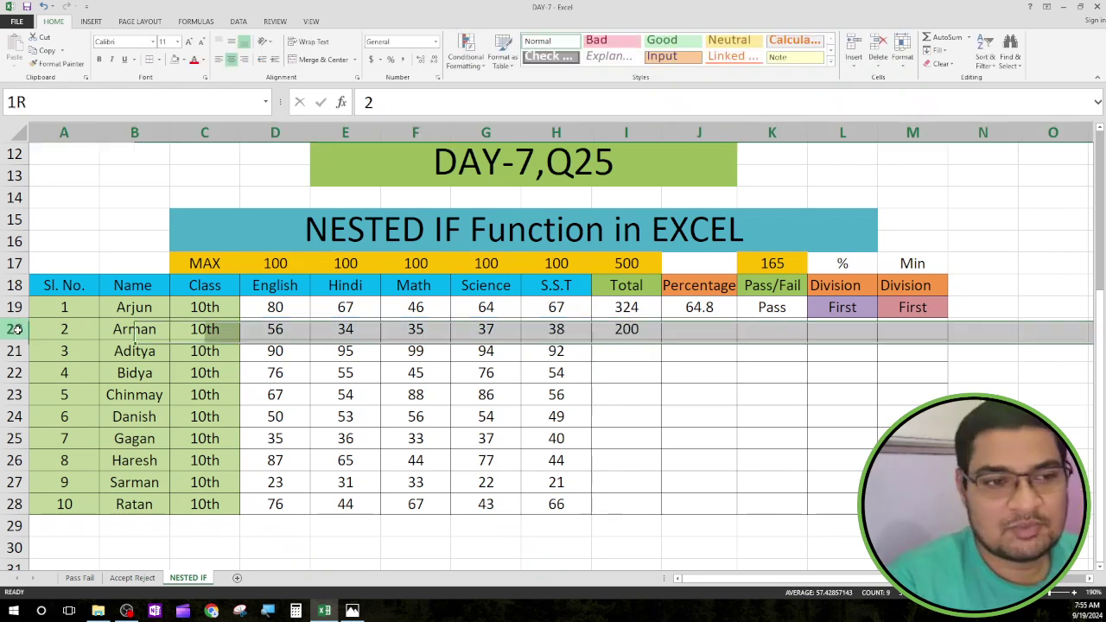
pyautogui.click(626, 328)
pyautogui.click(640, 350)
pyautogui.click(640, 333)
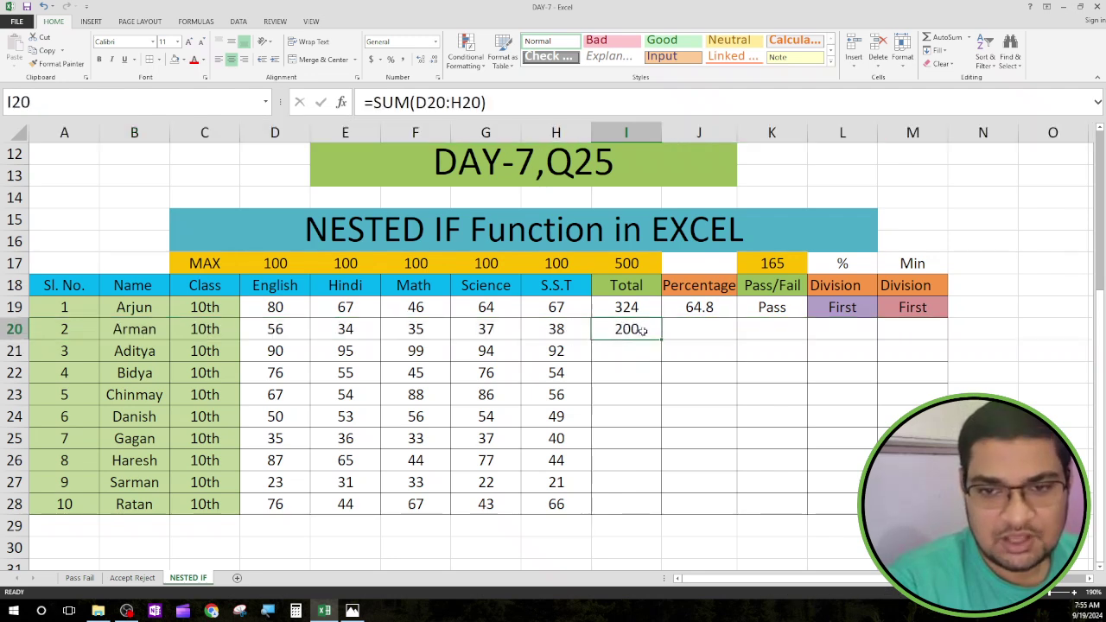
pyautogui.moveTo(661, 340); pyautogui.dragTo(661, 514)
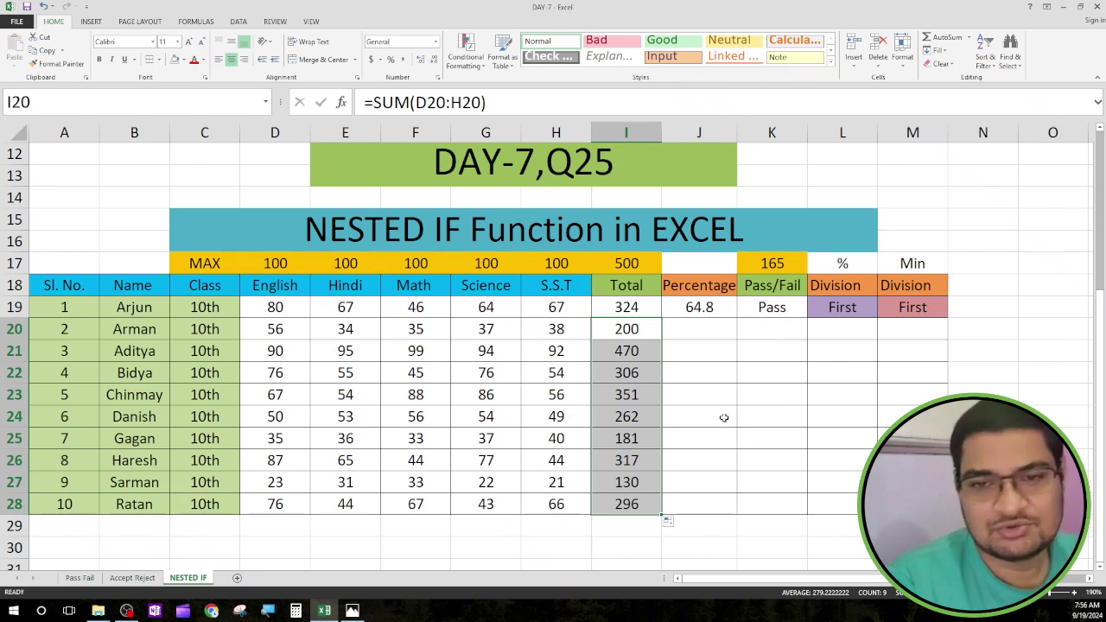
pyautogui.click(701, 307)
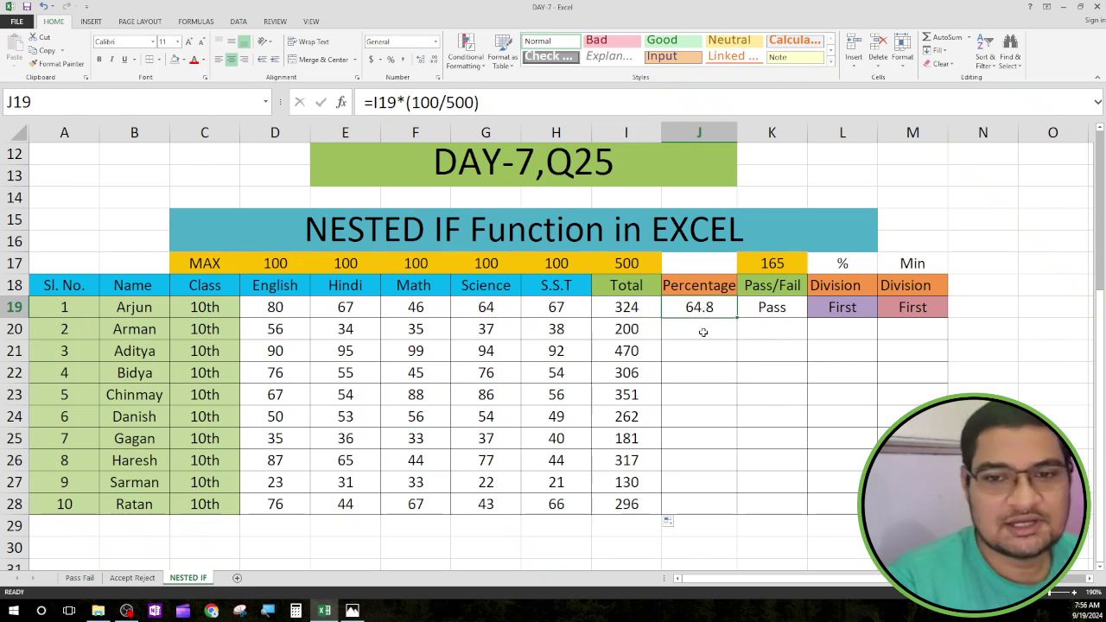
pyautogui.click(628, 306)
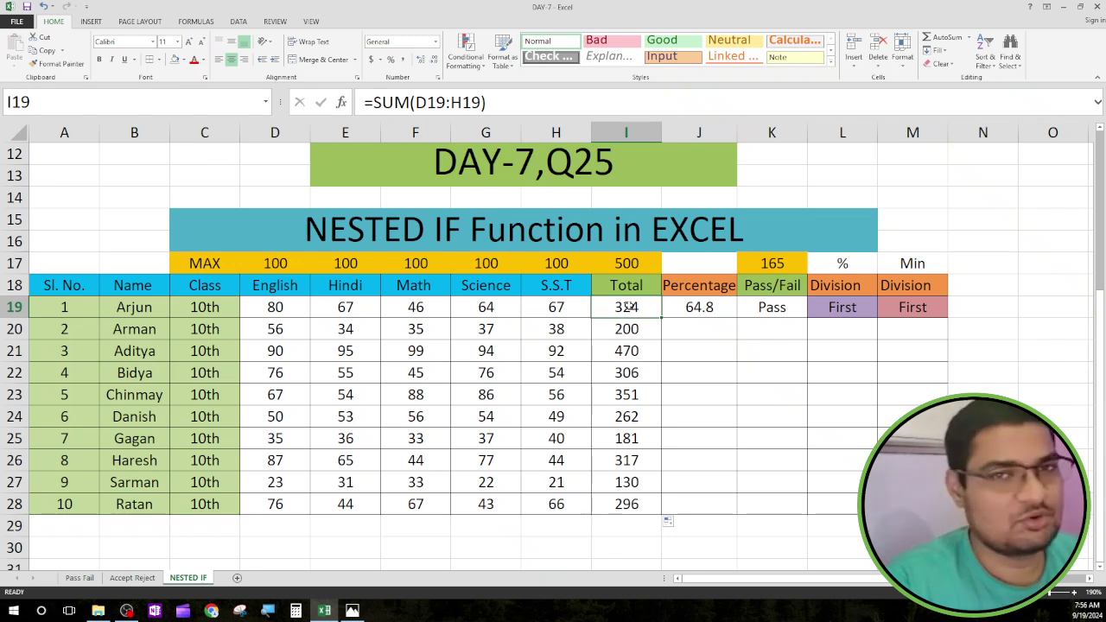
pyautogui.click(14, 330)
# Step: Enter =(I20/500)*100 in J20 and fill it down to J28, giving 40 to 59.2
pyautogui.click(686, 330)
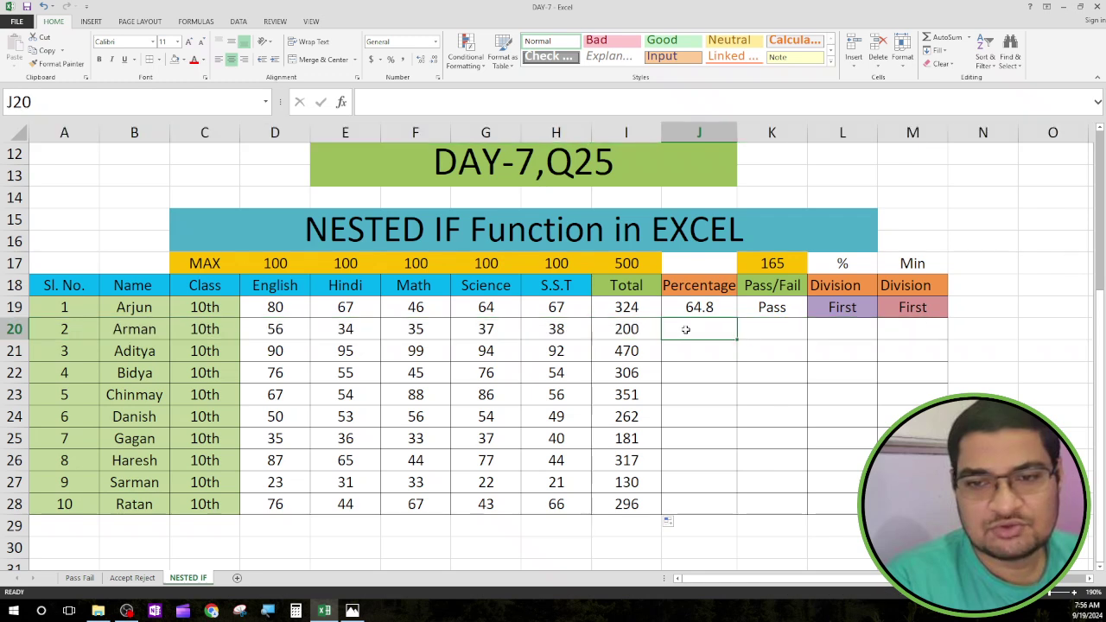
pyautogui.write('=')
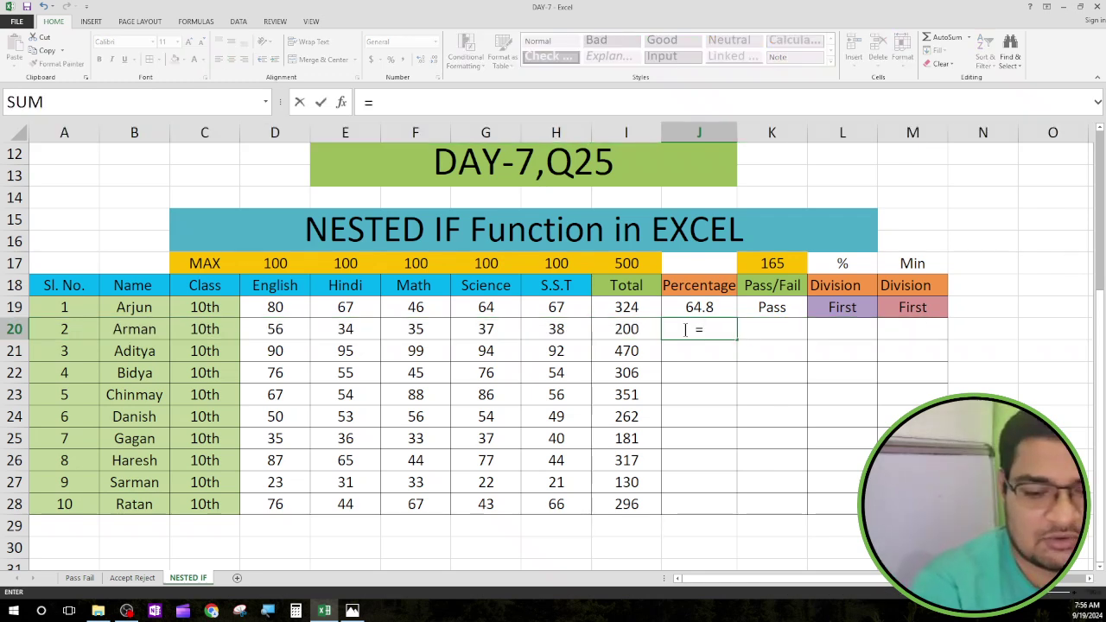
pyautogui.write('(')
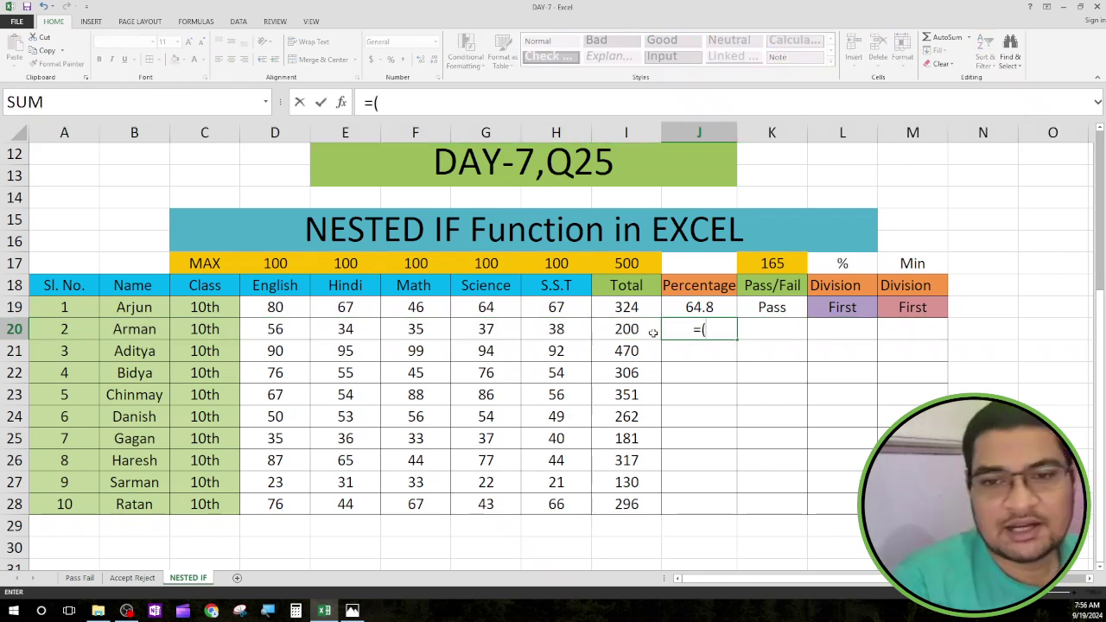
pyautogui.click(632, 333)
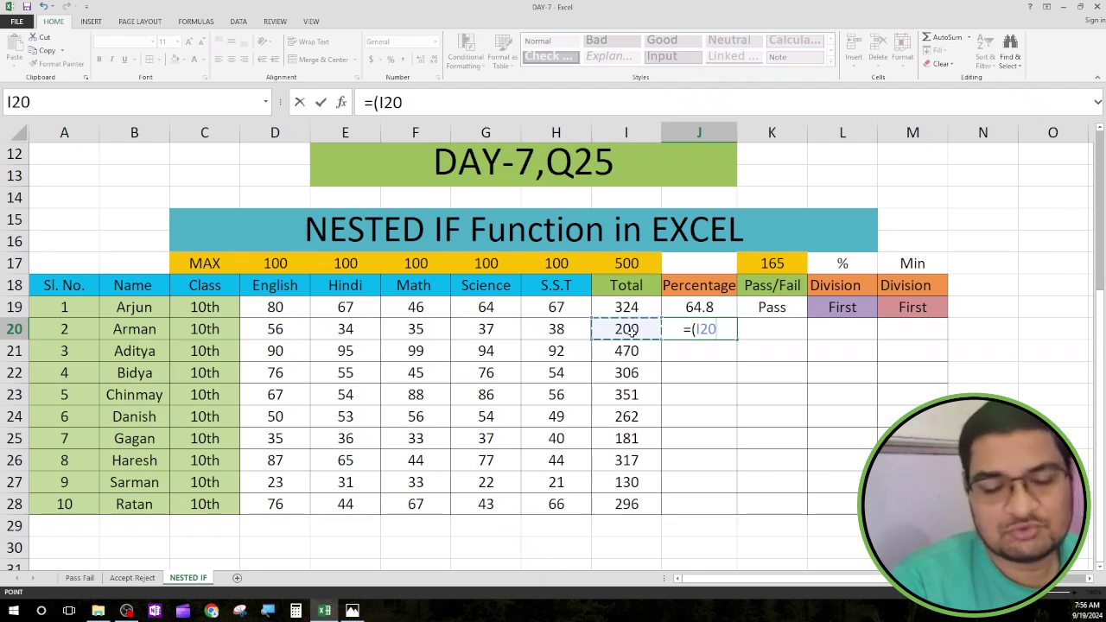
pyautogui.write('/')
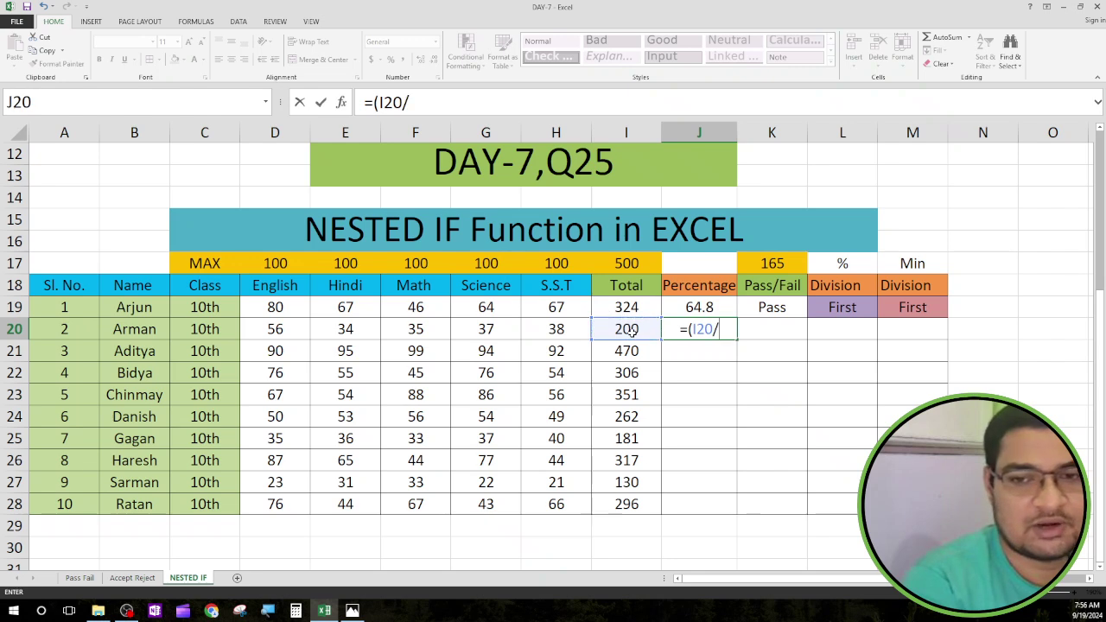
pyautogui.write('5')
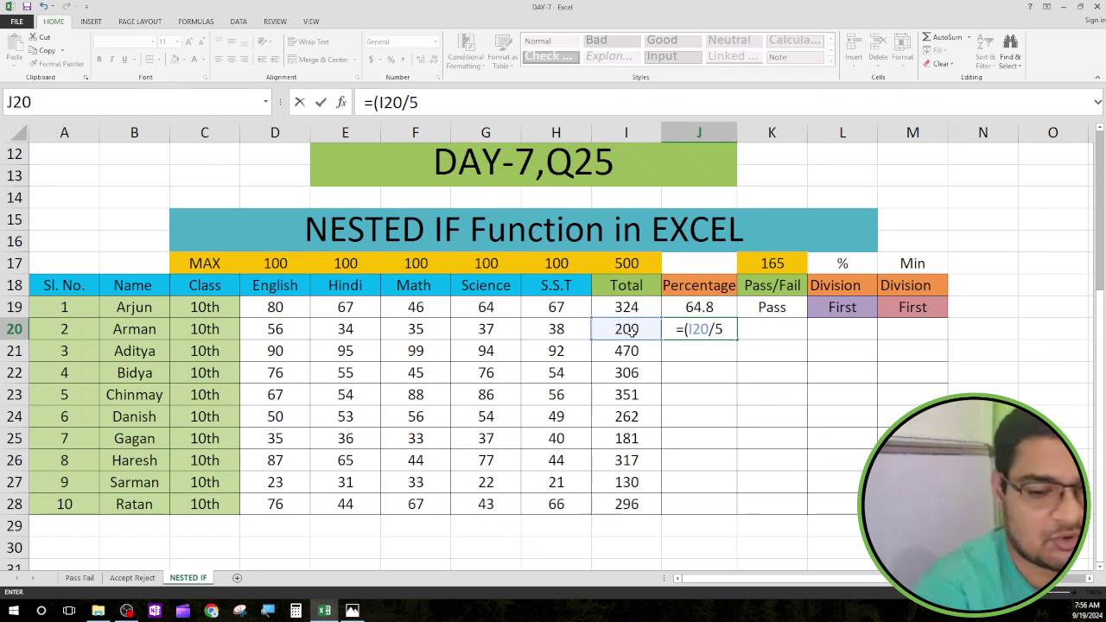
pyautogui.write('00)')
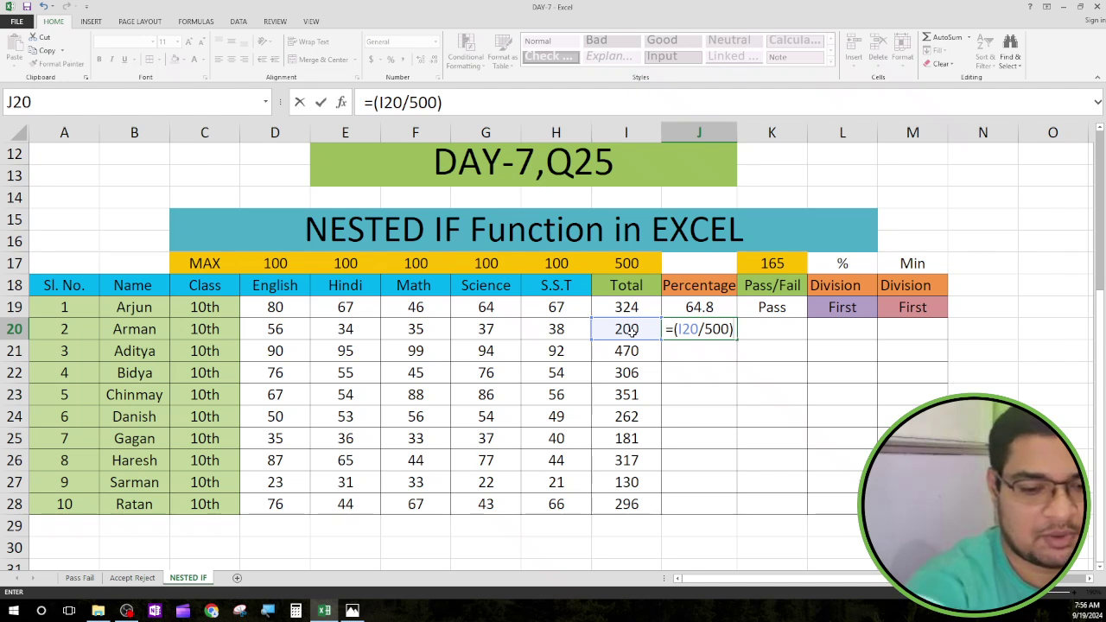
pyautogui.write('*10')
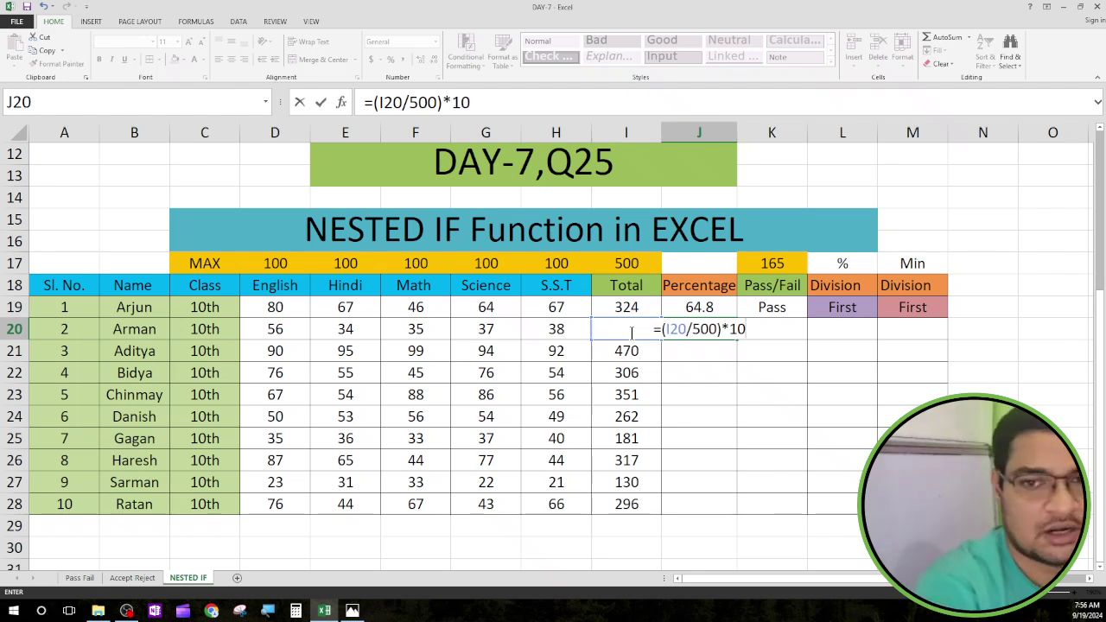
pyautogui.write('0')
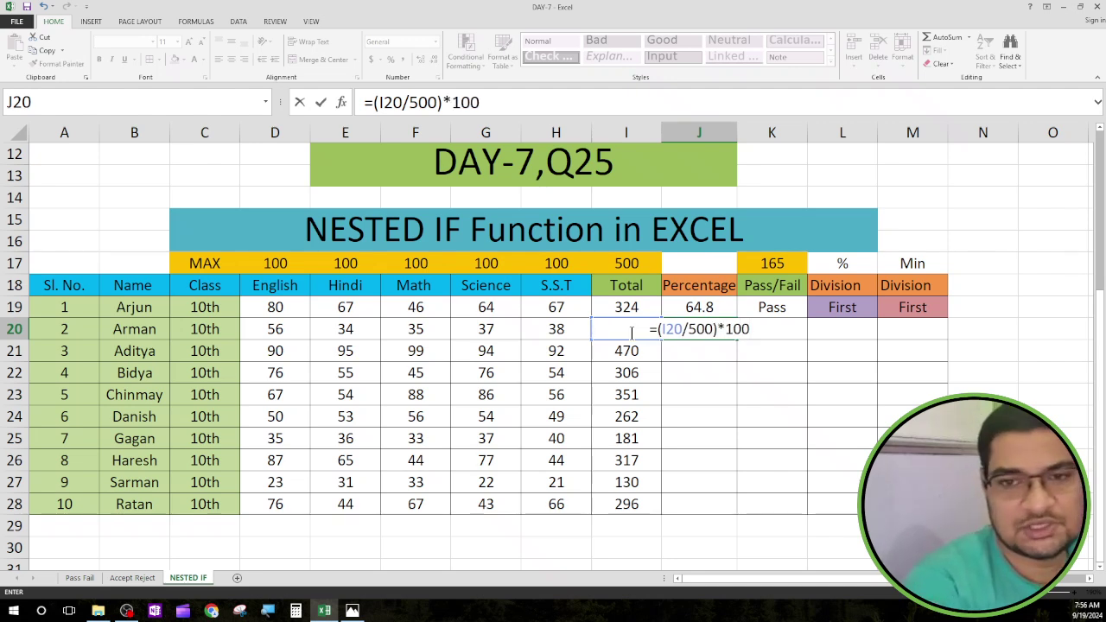
pyautogui.press('Return')
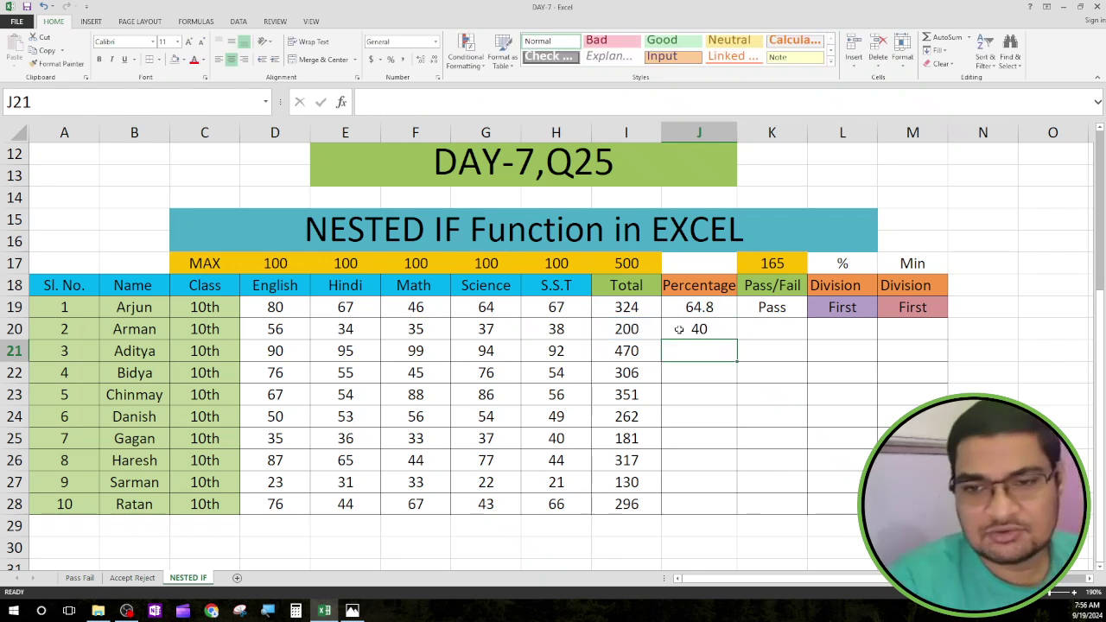
pyautogui.click(710, 330)
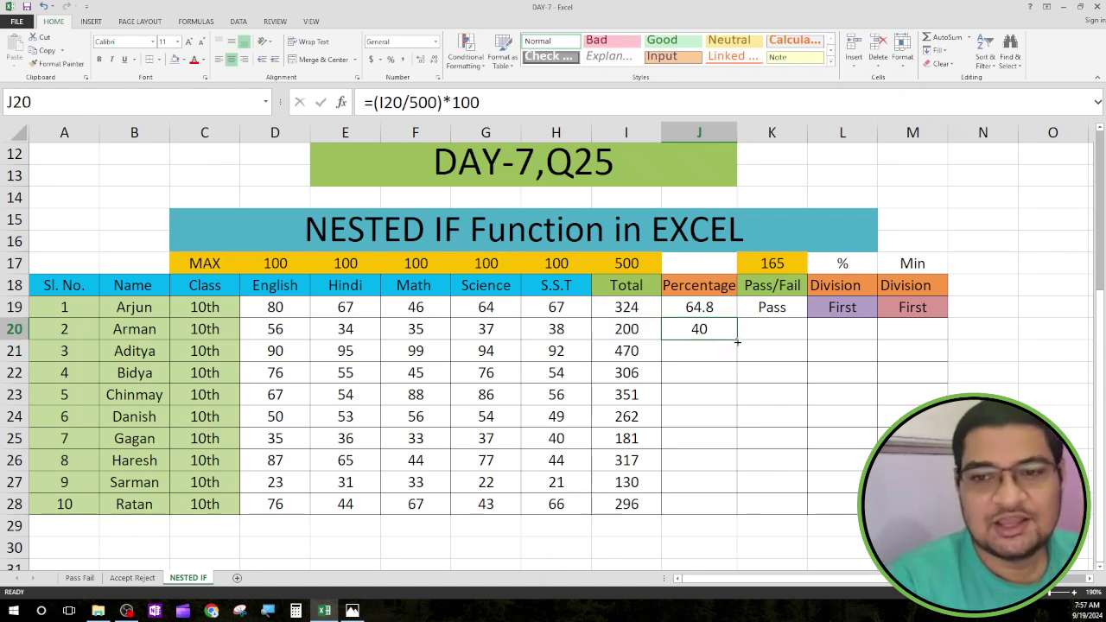
pyautogui.moveTo(736, 339); pyautogui.dragTo(741, 513)
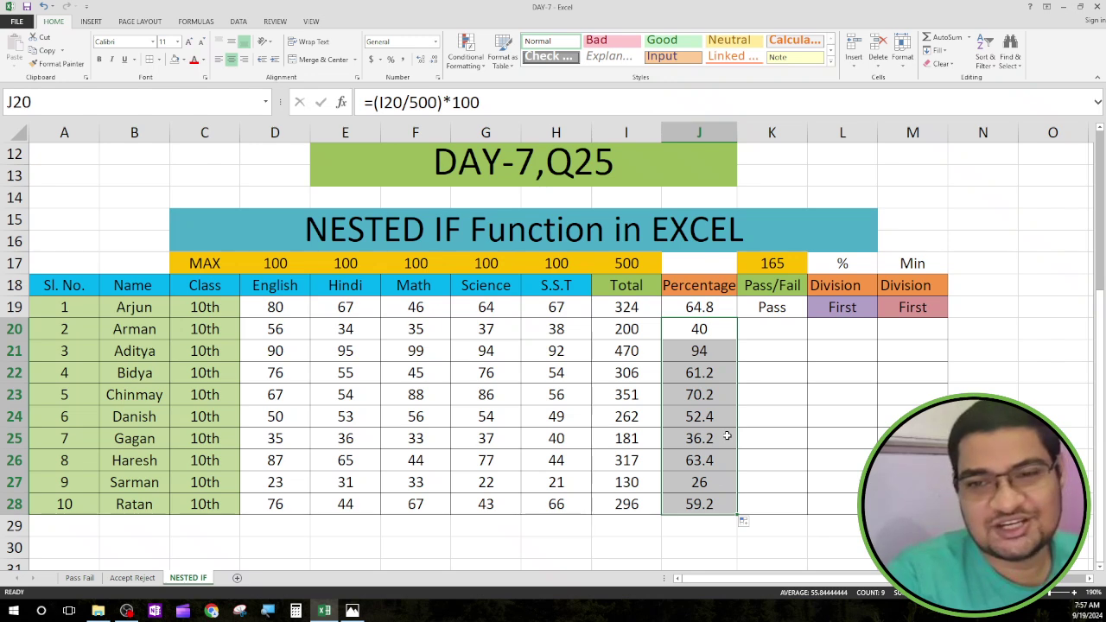
pyautogui.click(786, 444)
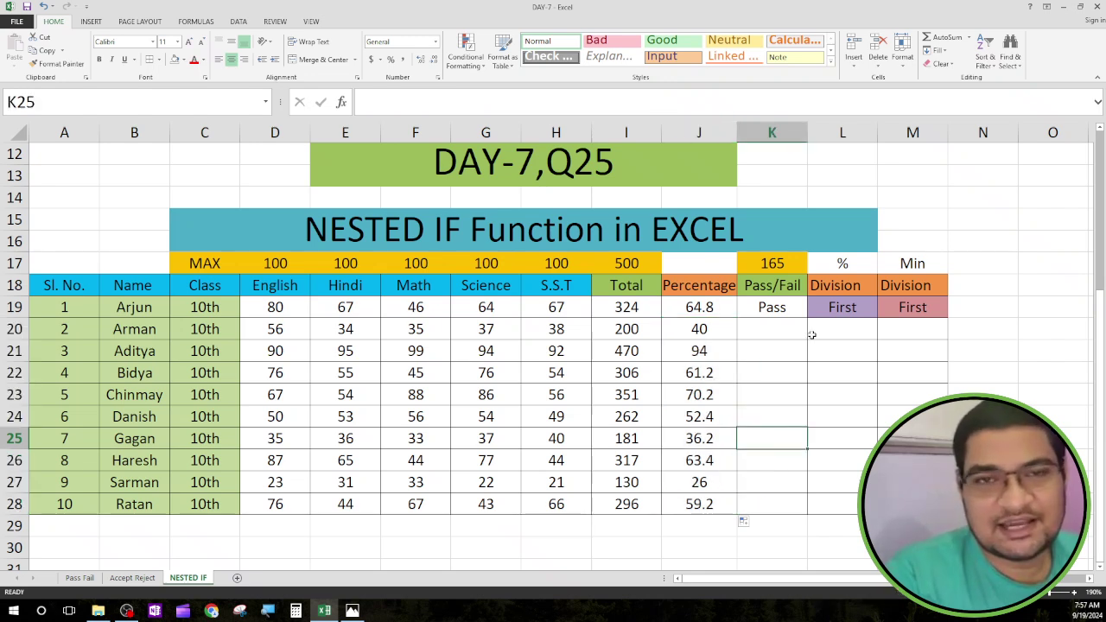
pyautogui.click(774, 289)
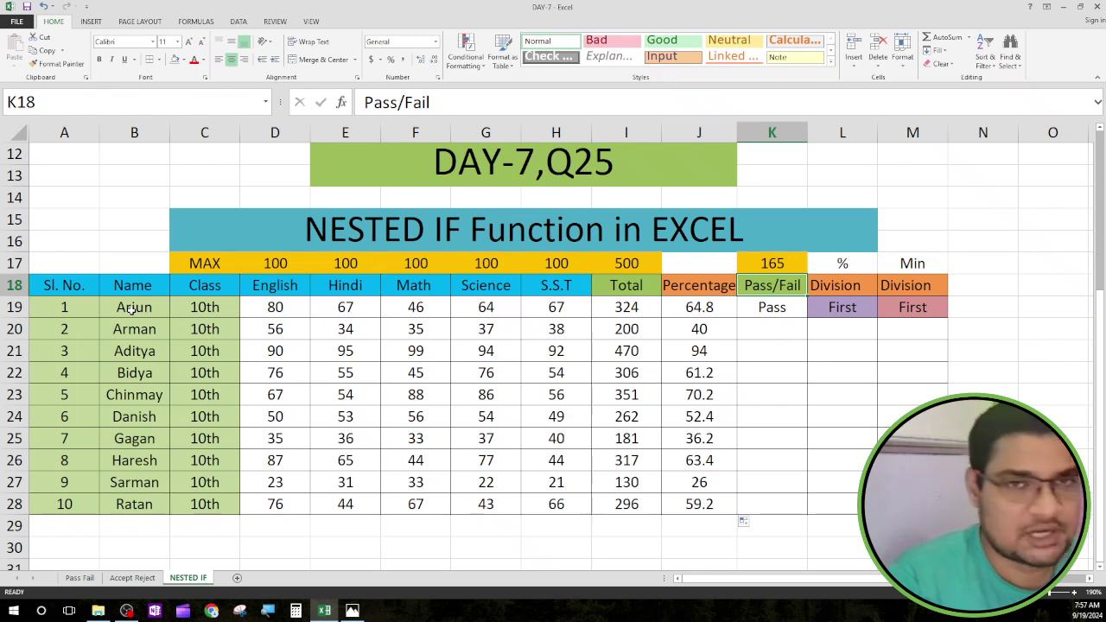
pyautogui.click(15, 308)
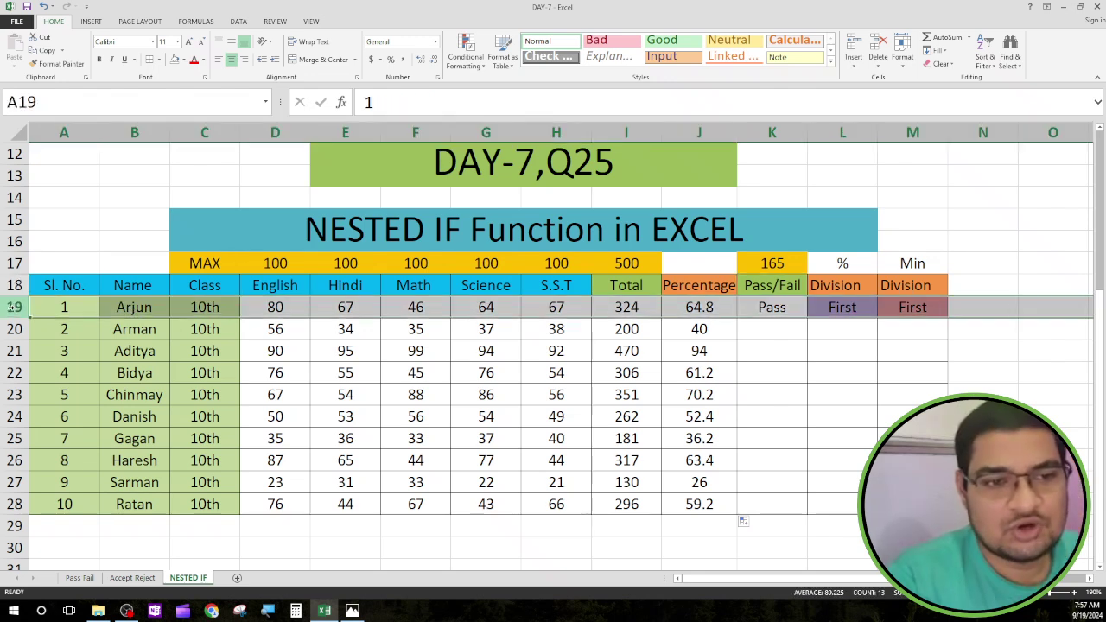
pyautogui.click(793, 311)
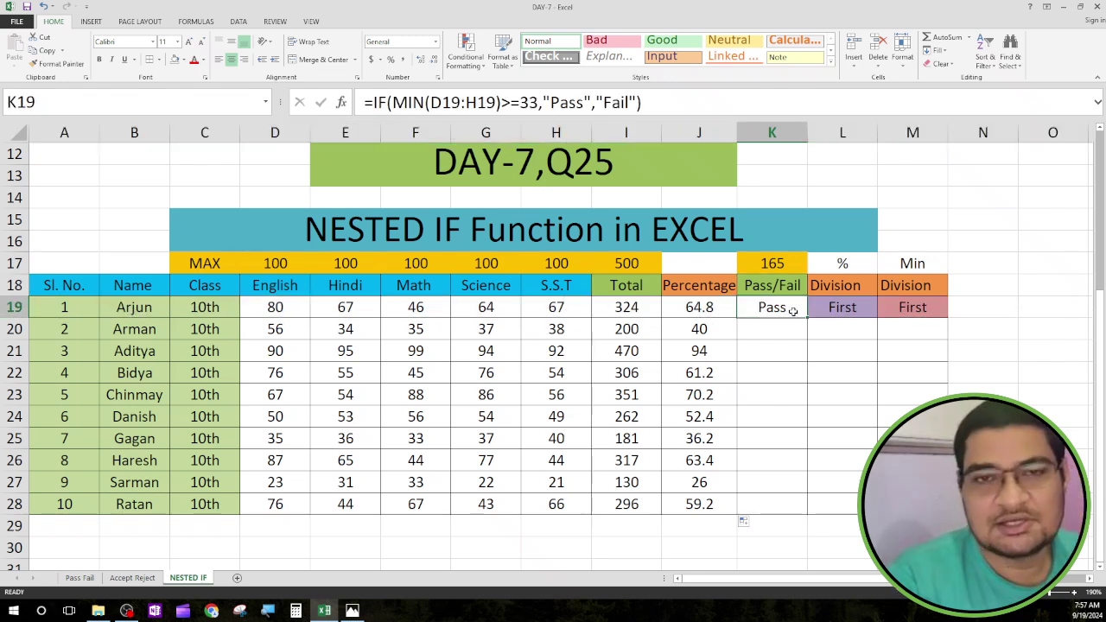
pyautogui.doubleClick(388, 104)
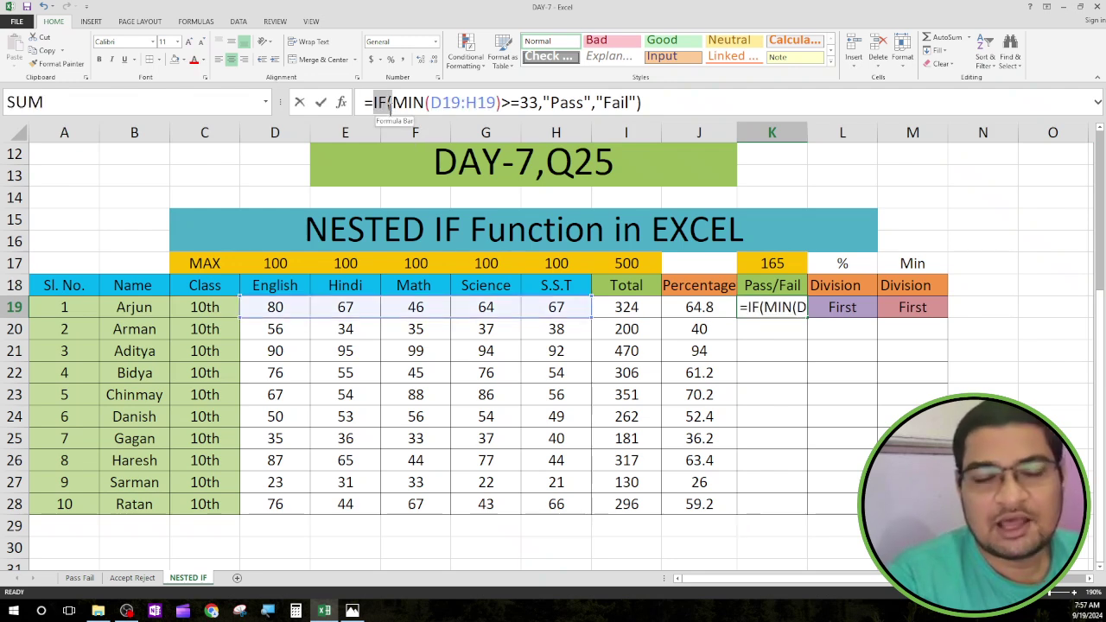
pyautogui.doubleClick(388, 103)
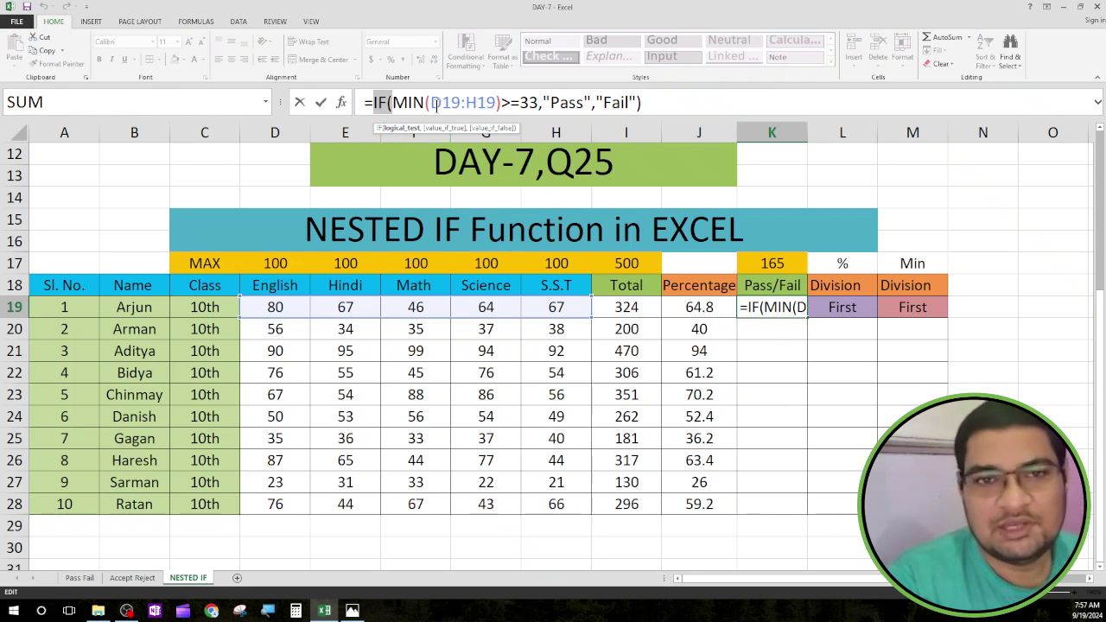
pyautogui.moveTo(431, 103); pyautogui.dragTo(498, 103)
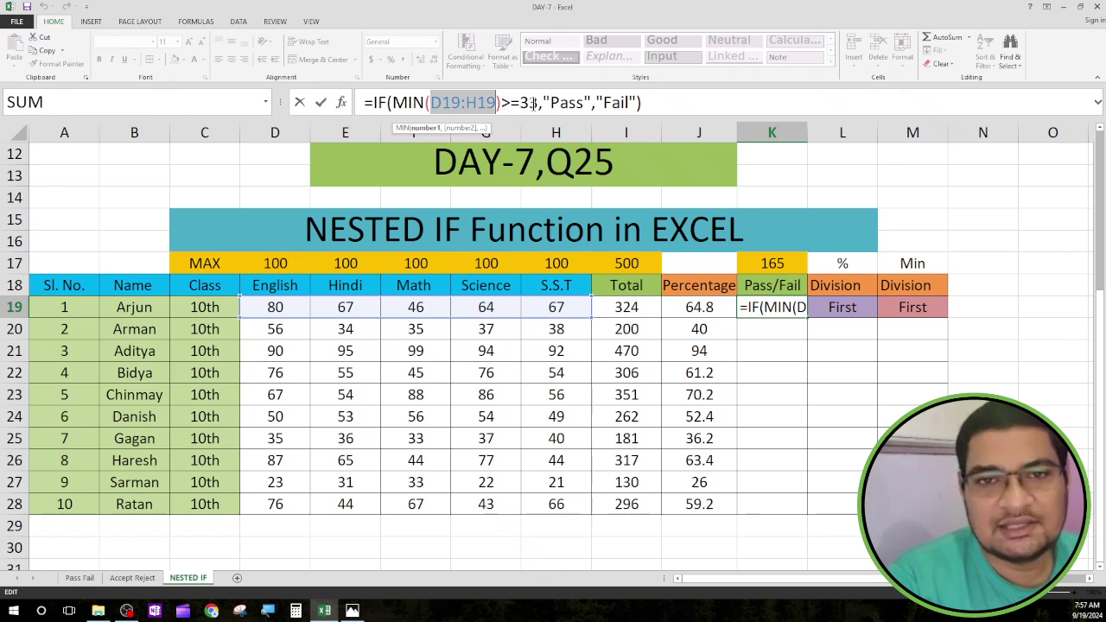
pyautogui.write('3')
pyautogui.moveTo(537, 103); pyautogui.dragTo(501, 103)
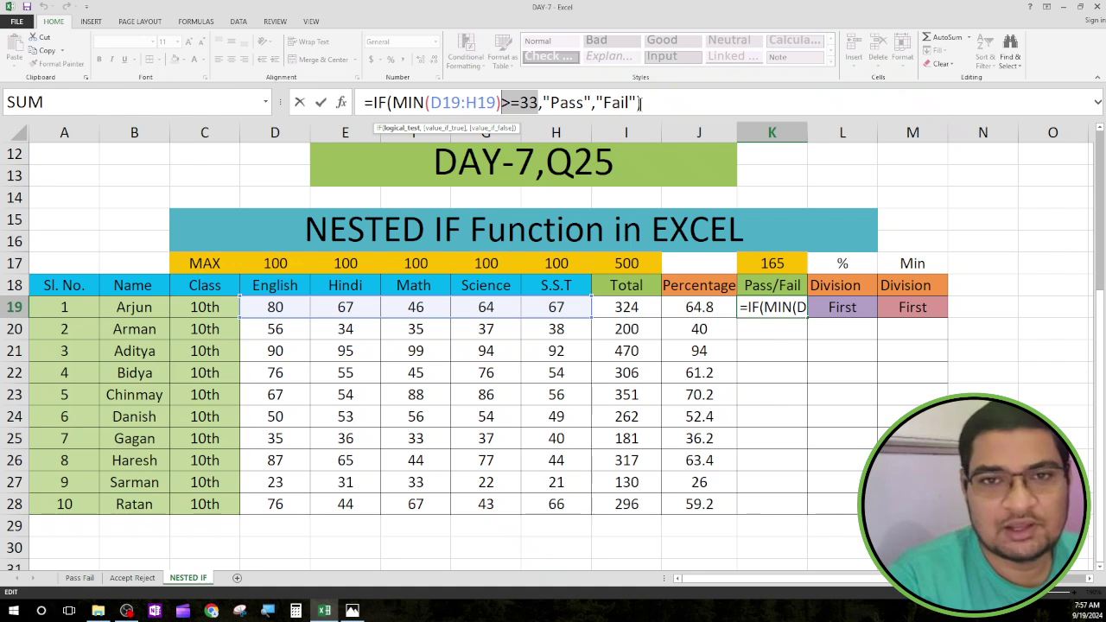
pyautogui.click(640, 103)
pyautogui.press('Return')
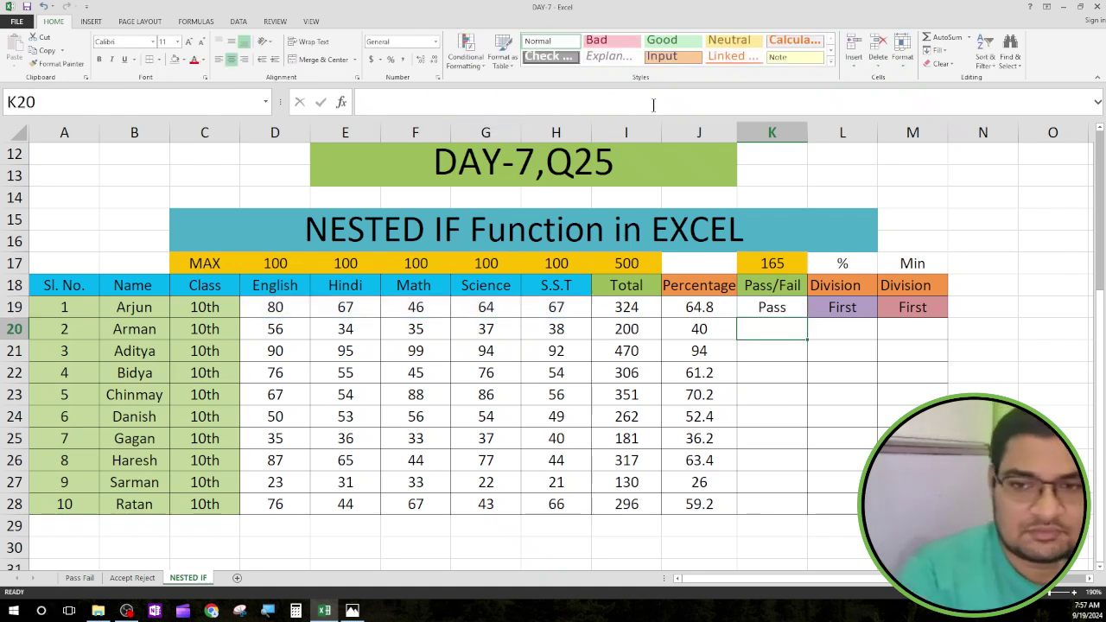
pyautogui.click(15, 330)
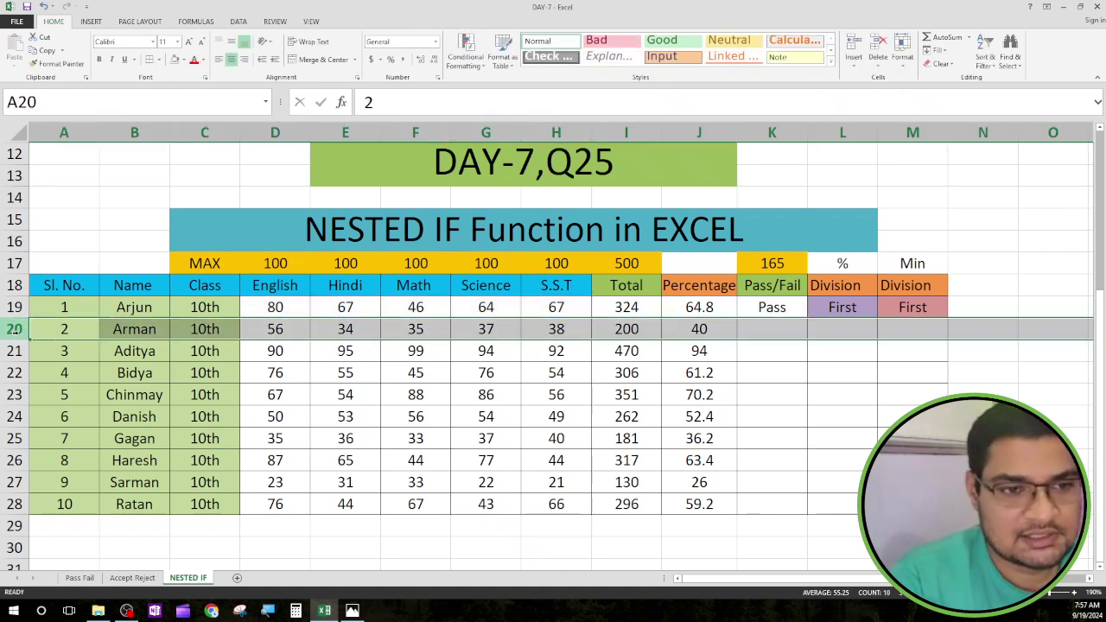
pyautogui.click(297, 329)
pyautogui.click(345, 329)
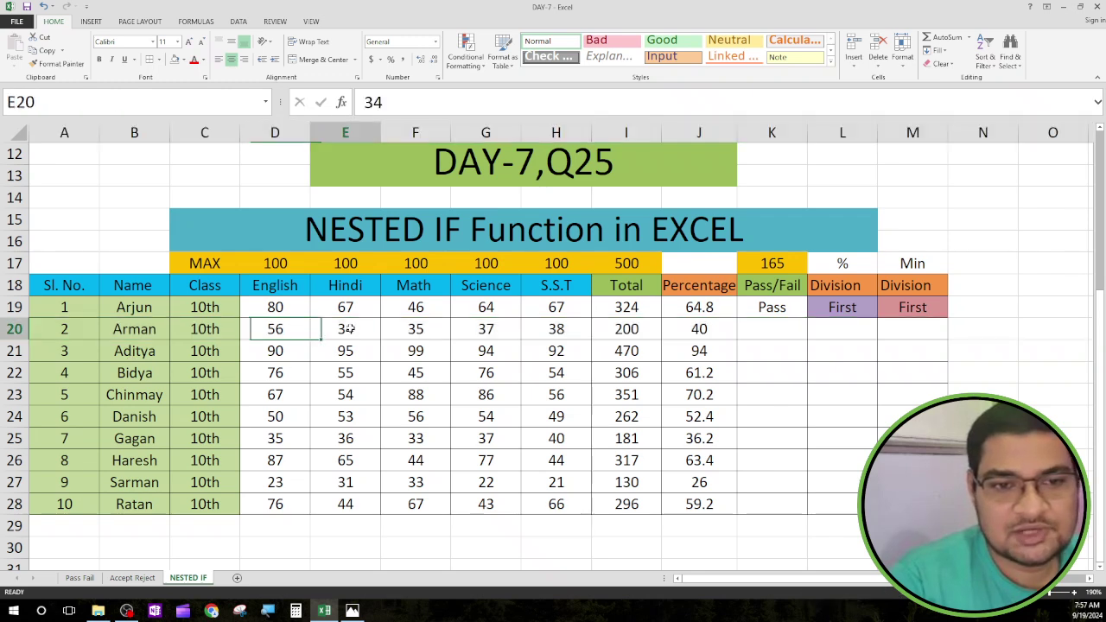
pyautogui.click(292, 332)
pyautogui.click(361, 331)
pyautogui.click(416, 329)
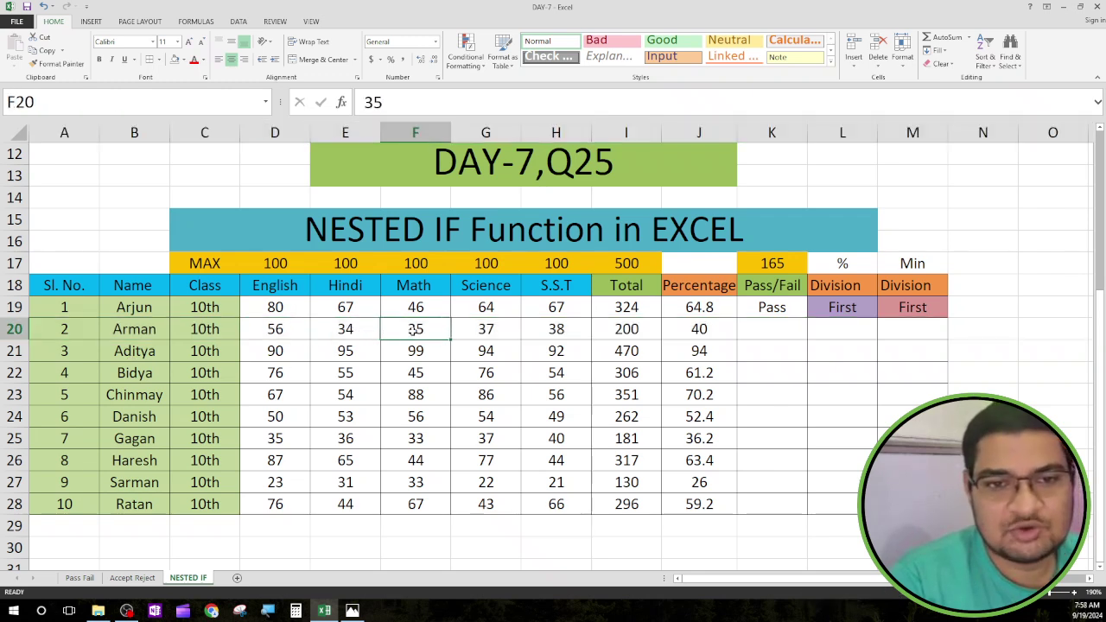
pyautogui.click(512, 330)
pyautogui.click(553, 329)
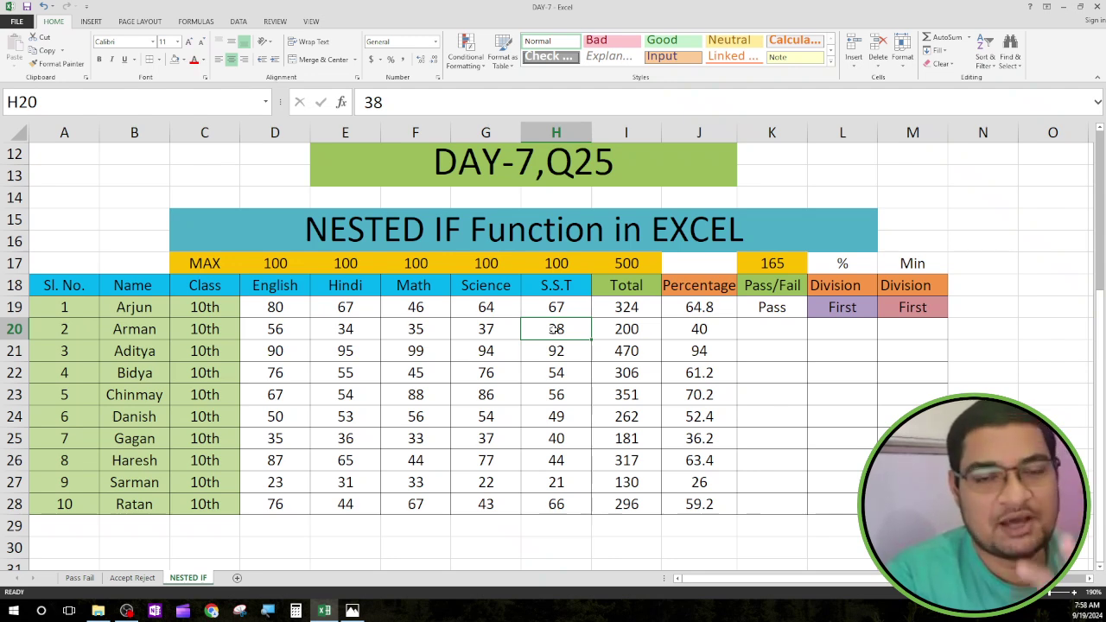
pyautogui.click(766, 330)
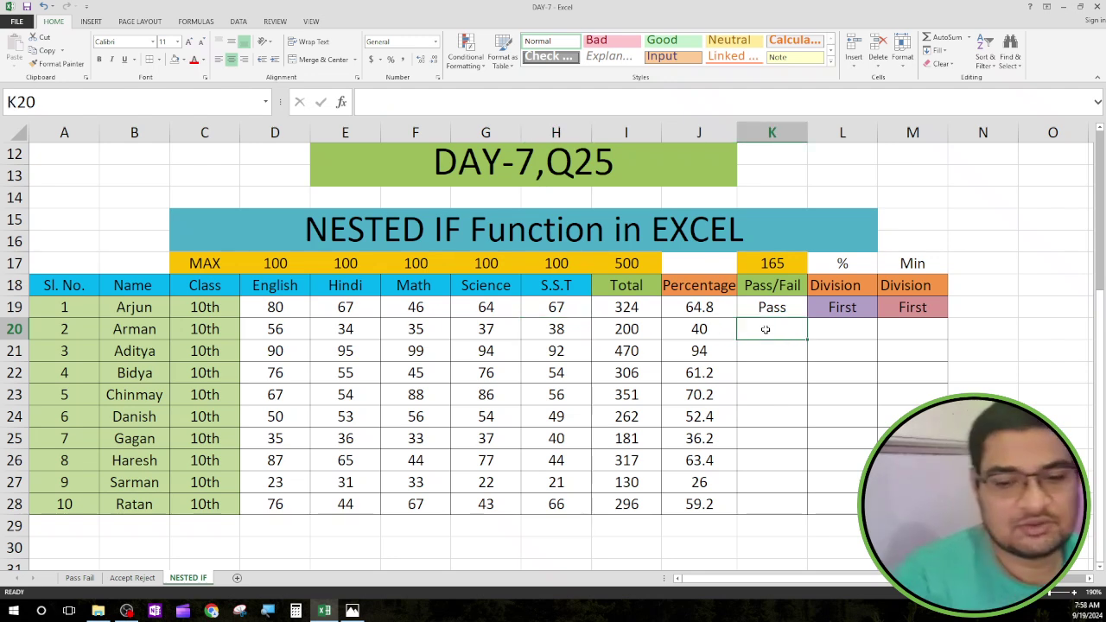
# Step: Enter the unfinished =if(min in K20, triggering Excel's formula-problem warning
pyautogui.write('=')
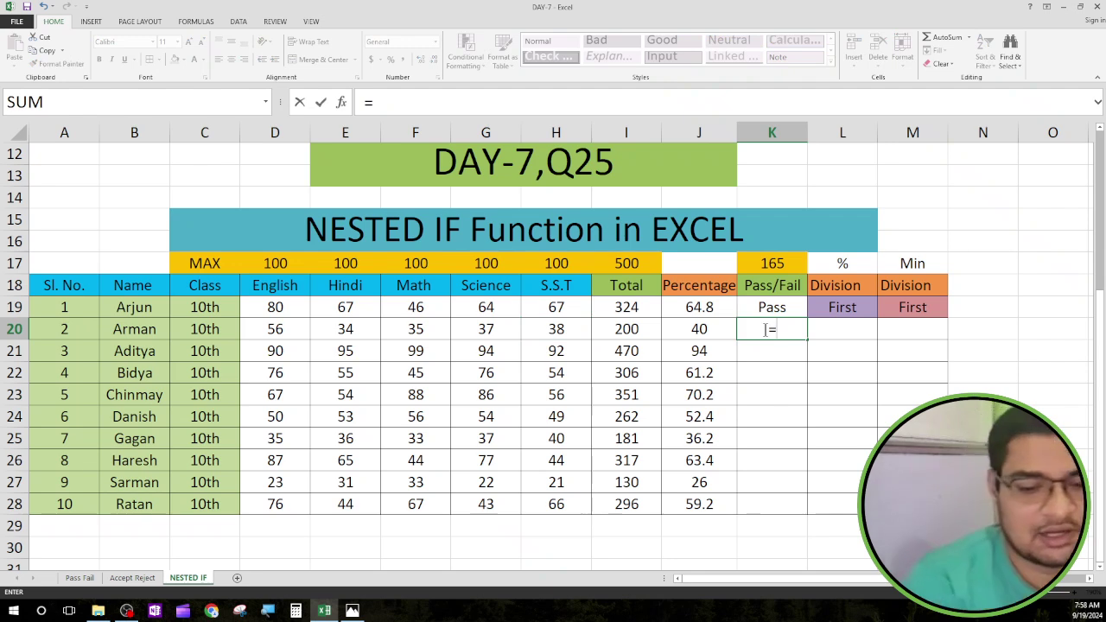
pyautogui.write('if')
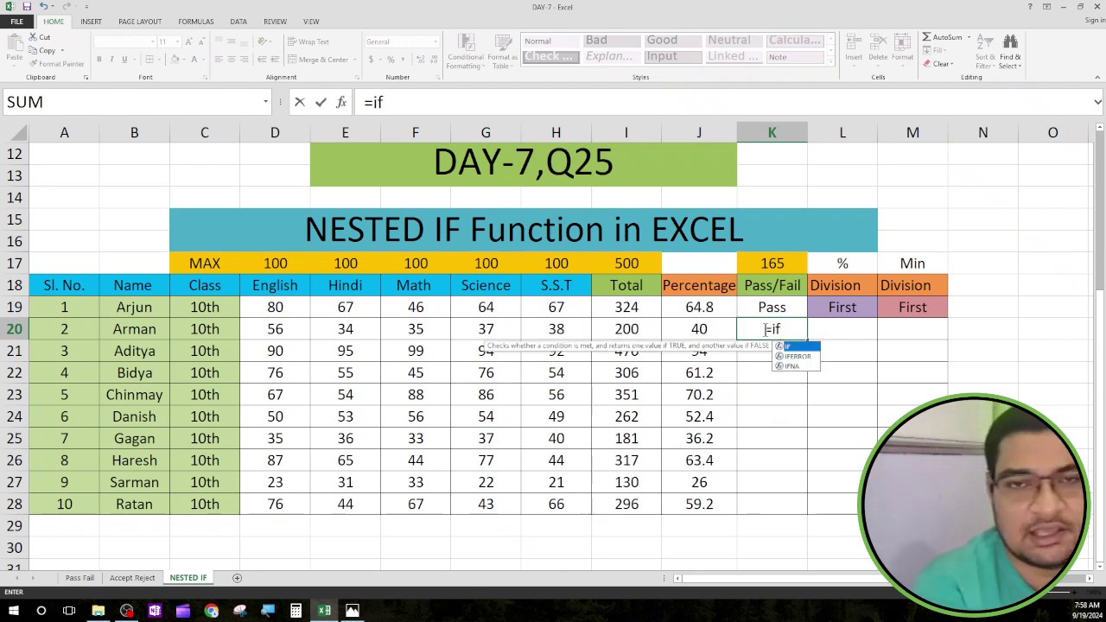
pyautogui.write('(')
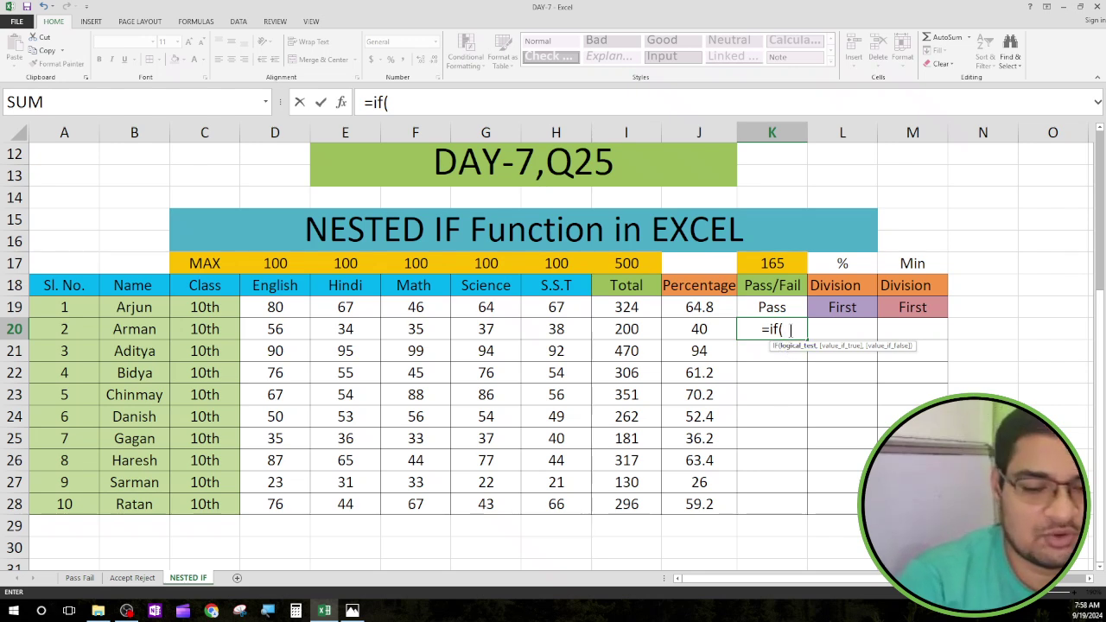
pyautogui.write('mi')
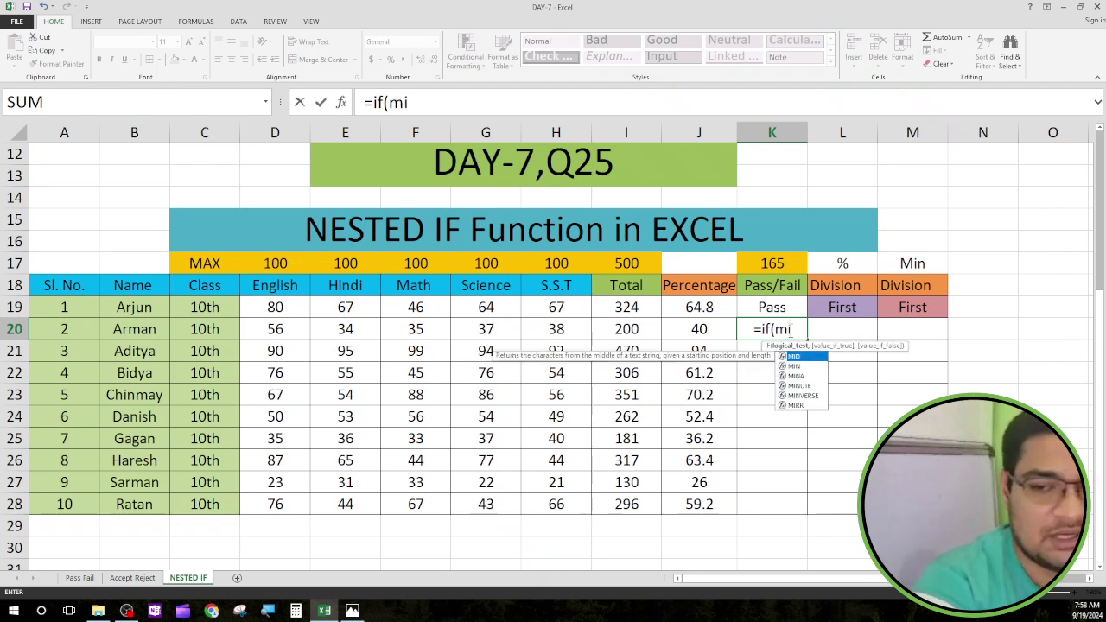
pyautogui.write('n')
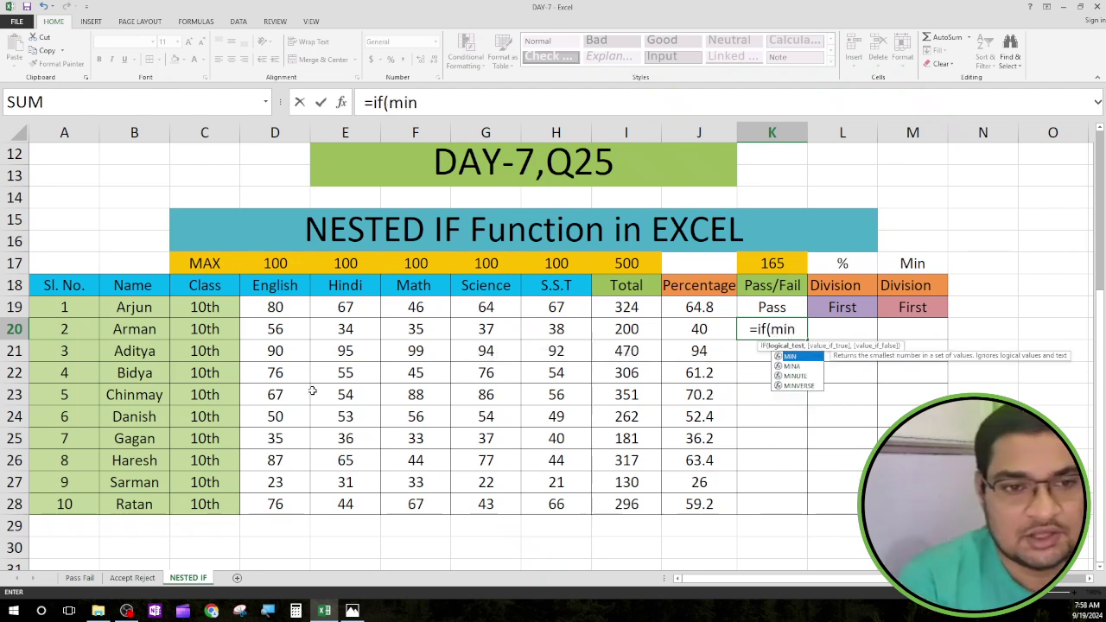
pyautogui.press('Return')
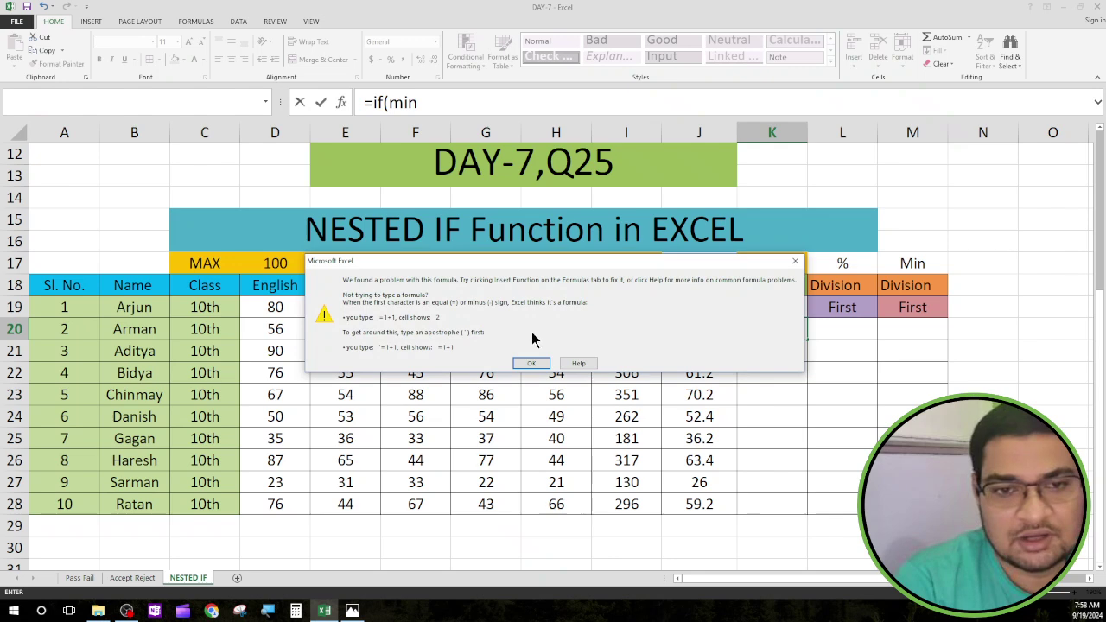
# Step: Complete K20 as =if(min(D20:H20)=>33,"Pass","Fail")) and submit it
pyautogui.click(796, 261)
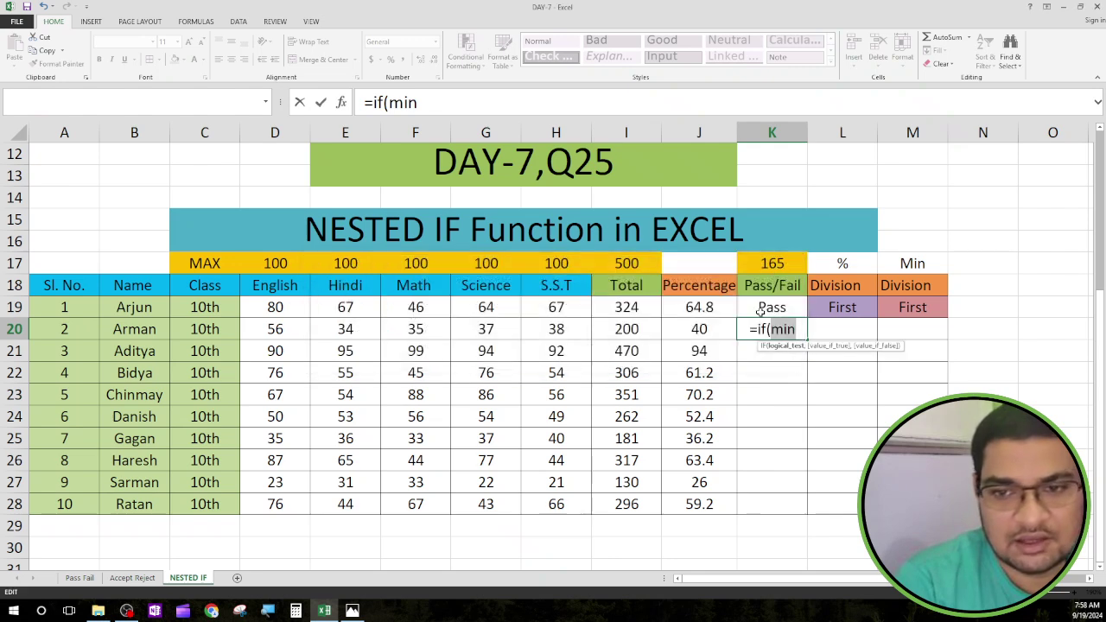
pyautogui.click(418, 104)
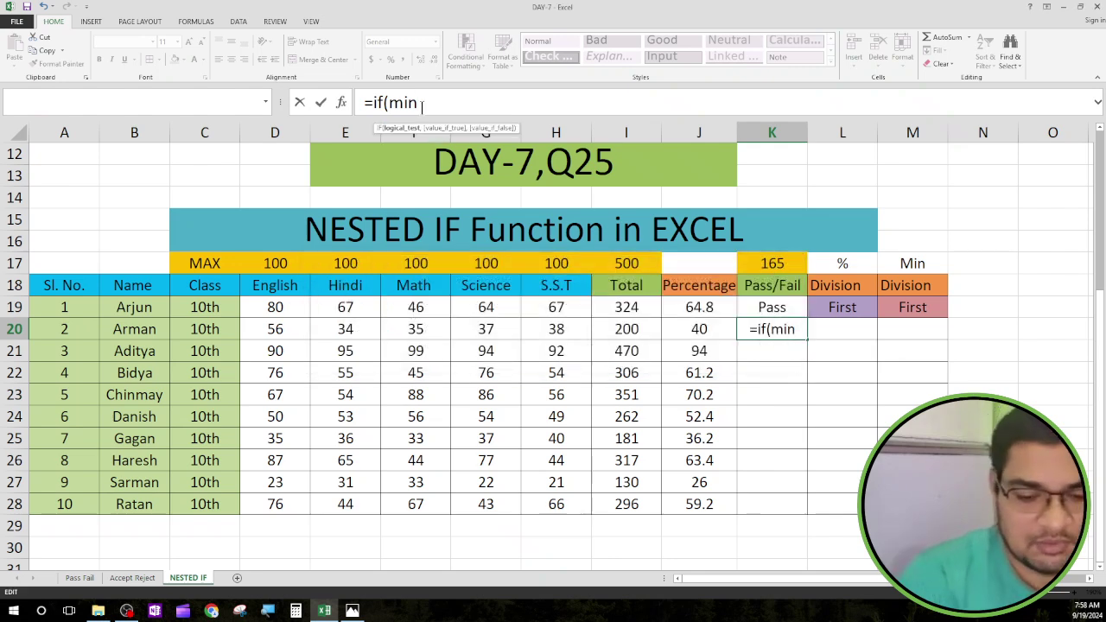
pyautogui.write('(')
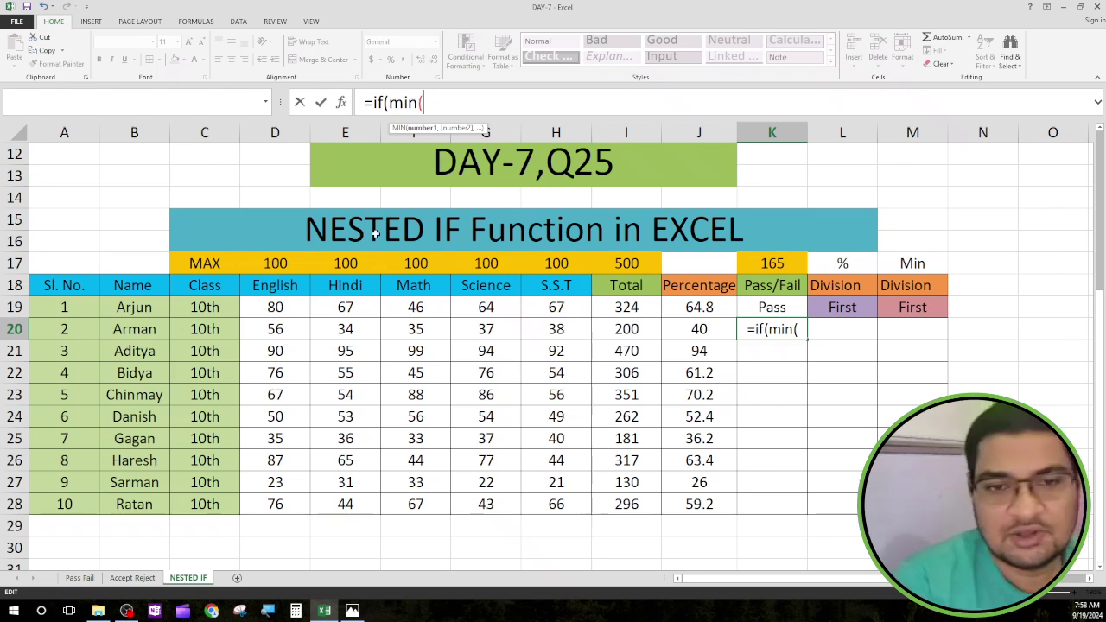
pyautogui.moveTo(289, 334); pyautogui.dragTo(541, 335)
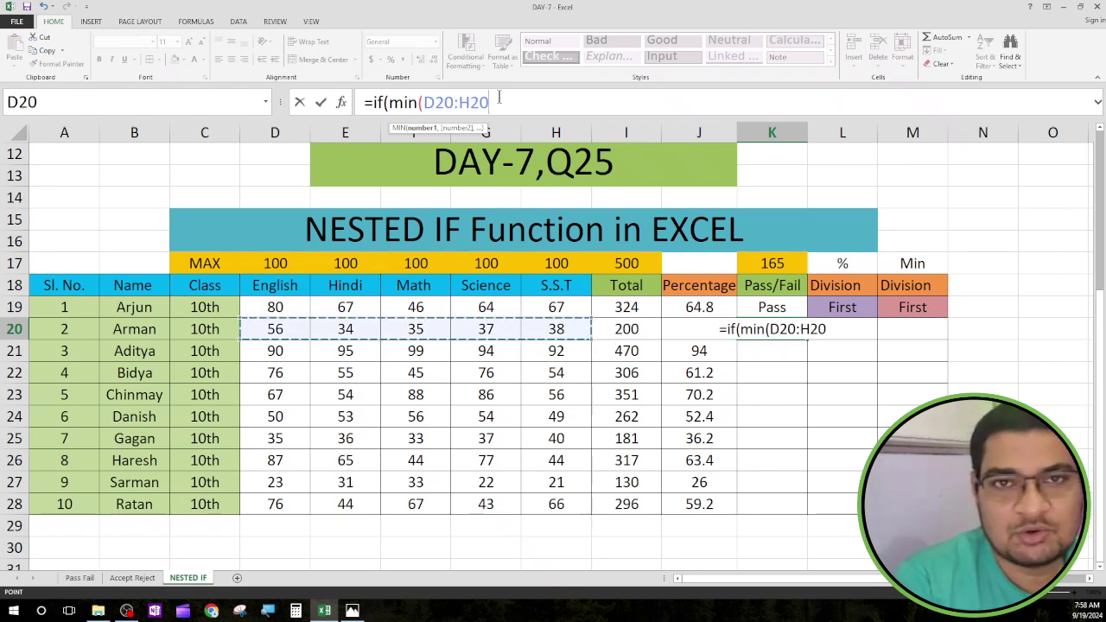
pyautogui.write(')')
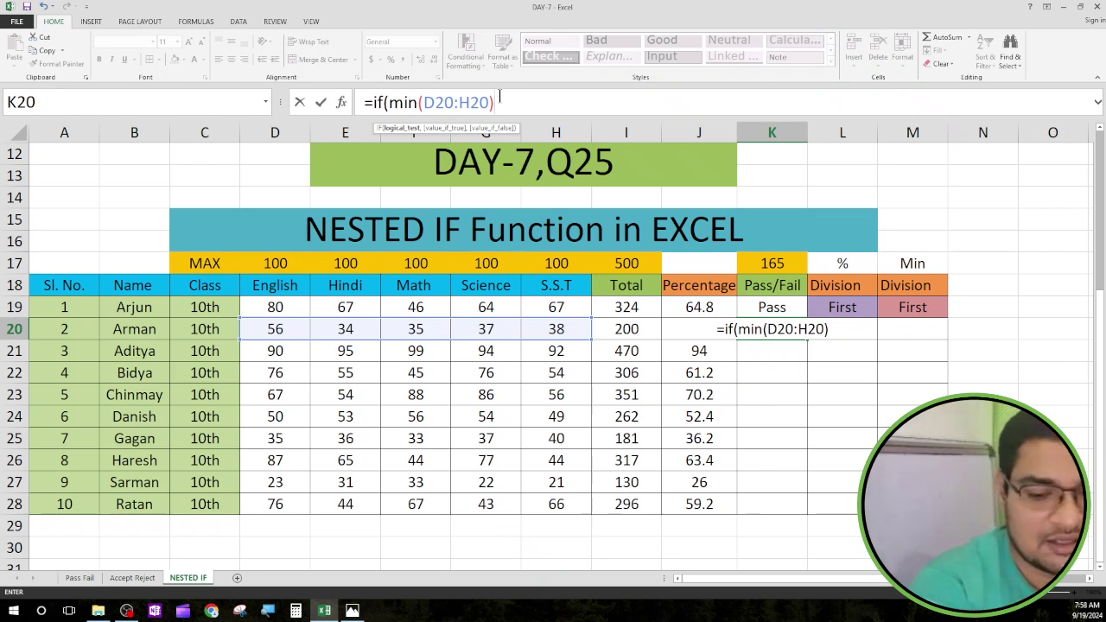
pyautogui.write('=>')
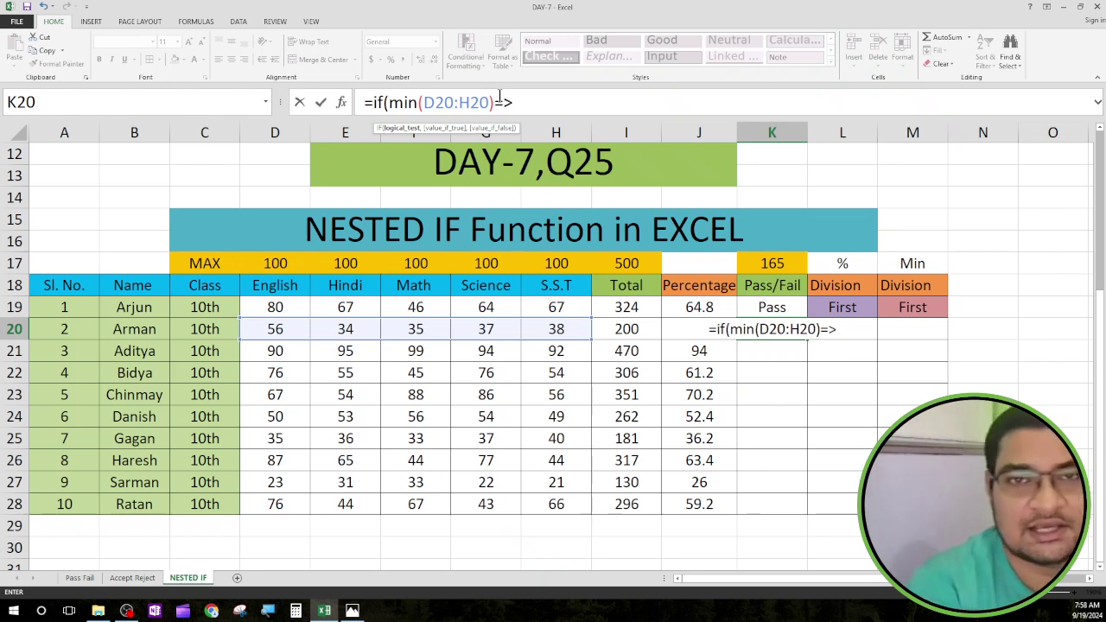
pyautogui.write('33')
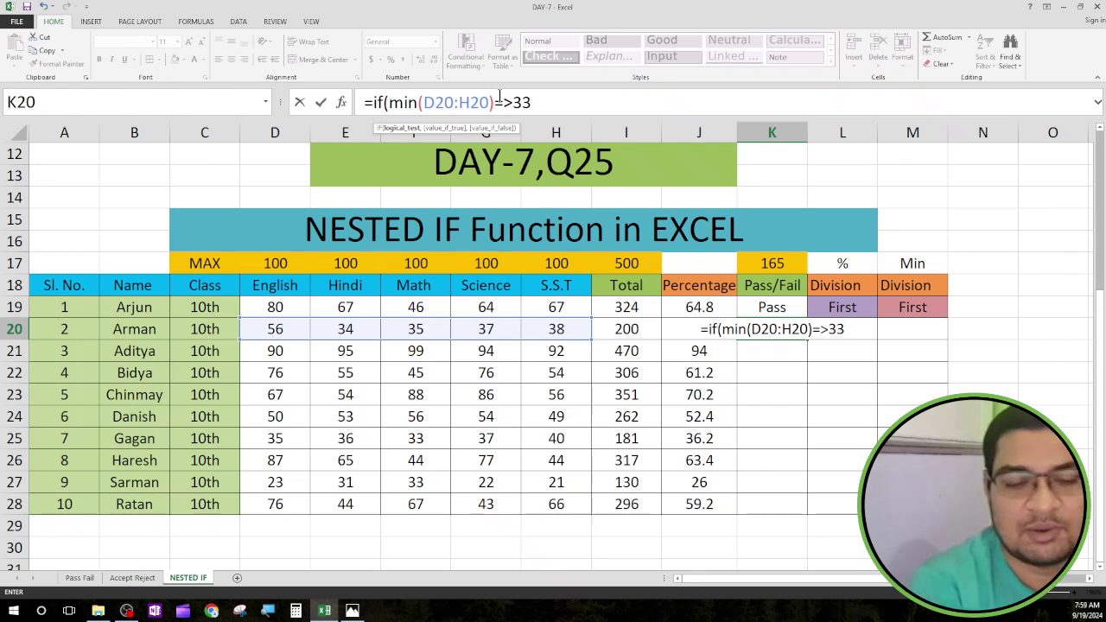
pyautogui.write(',')
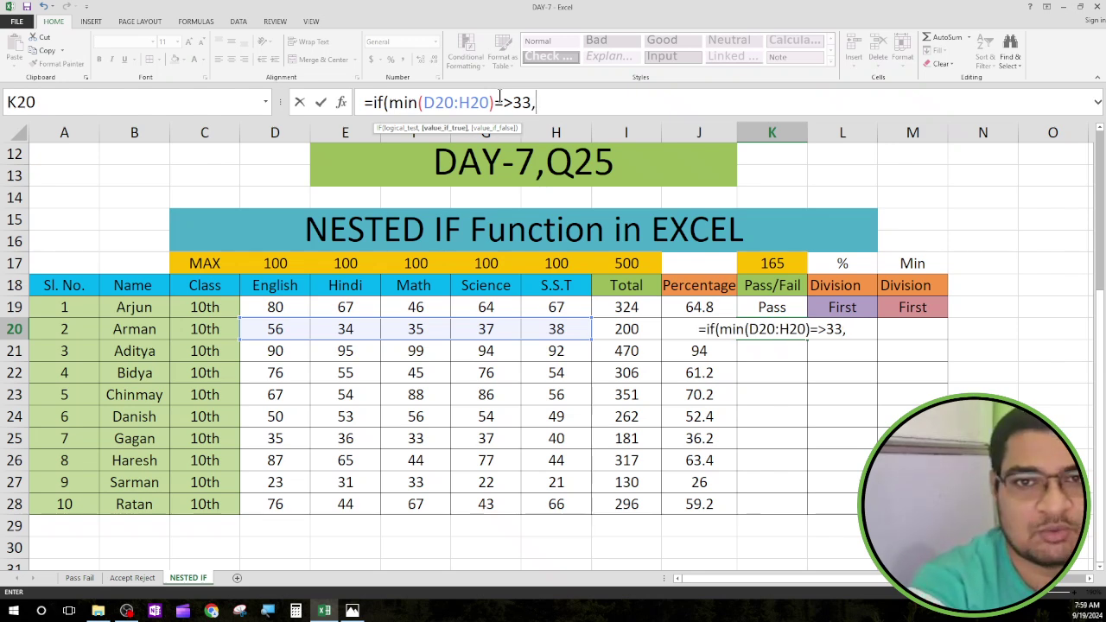
pyautogui.write('"Pass')
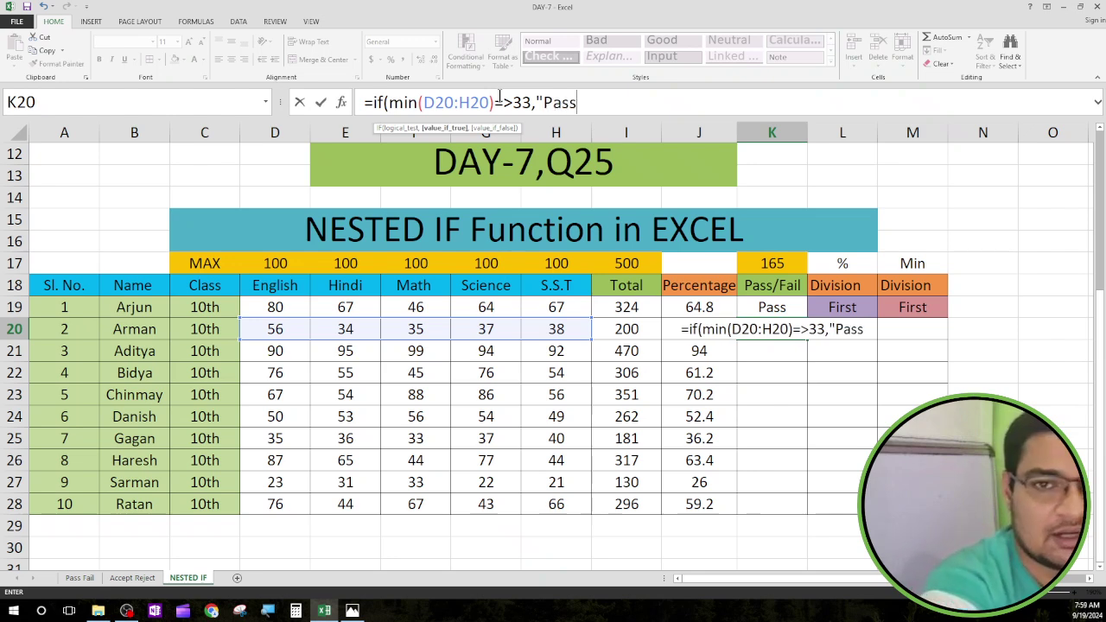
pyautogui.write('"')
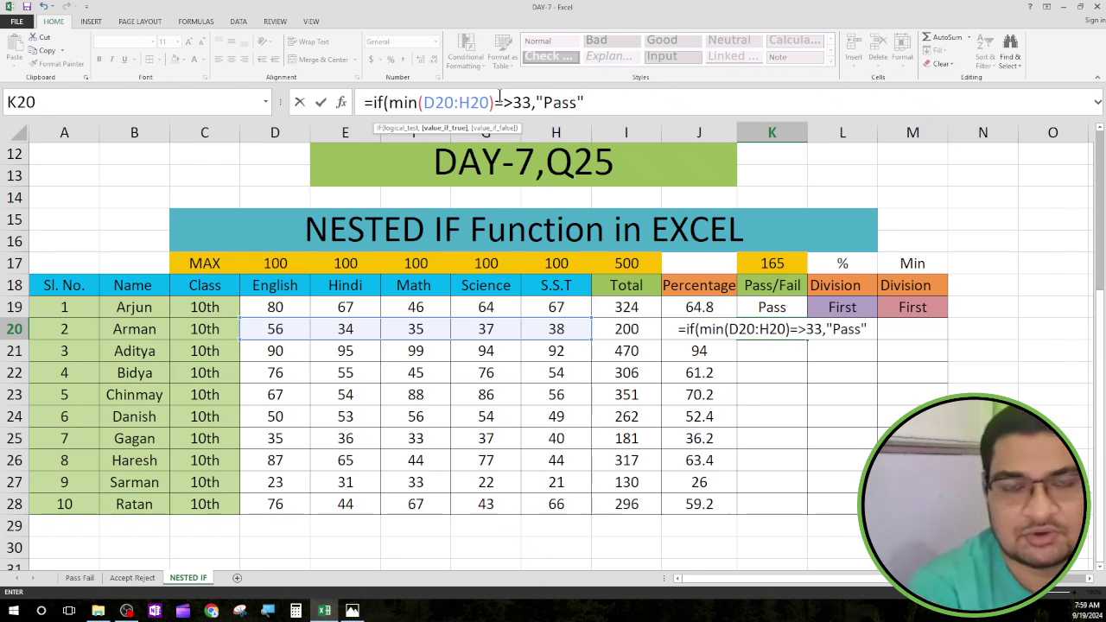
pyautogui.write(',')
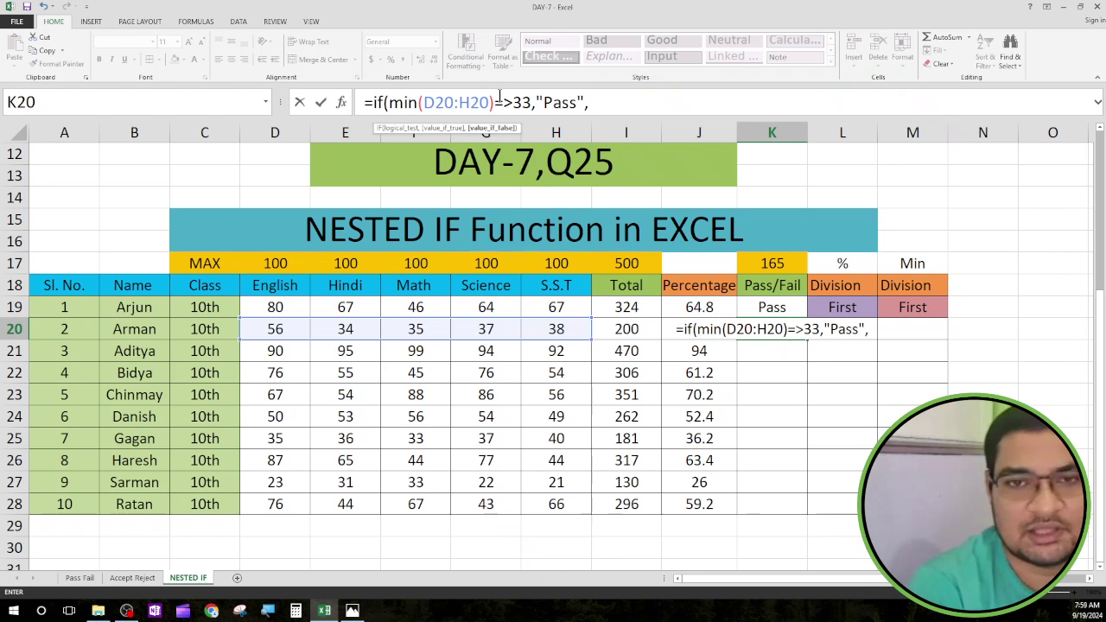
pyautogui.write('"')
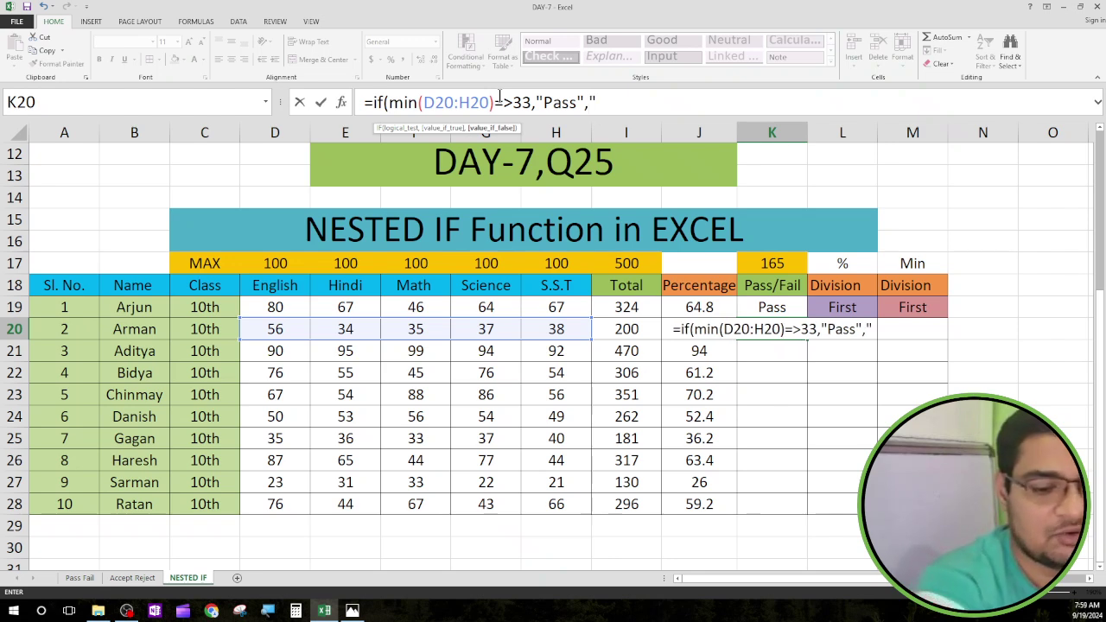
pyautogui.write('Fail')
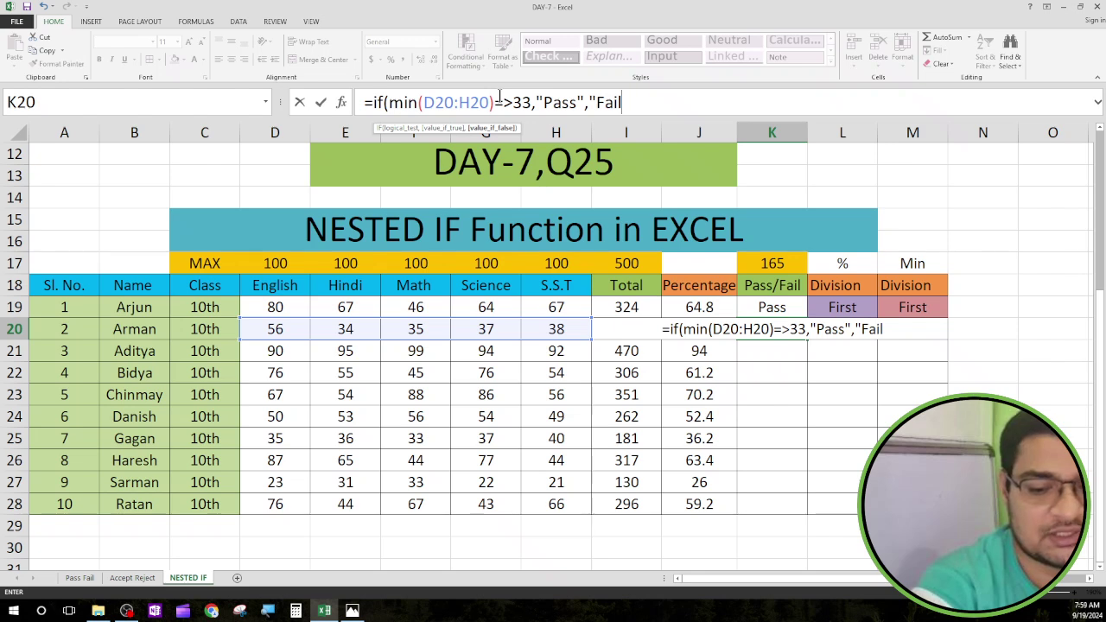
pyautogui.write('")')
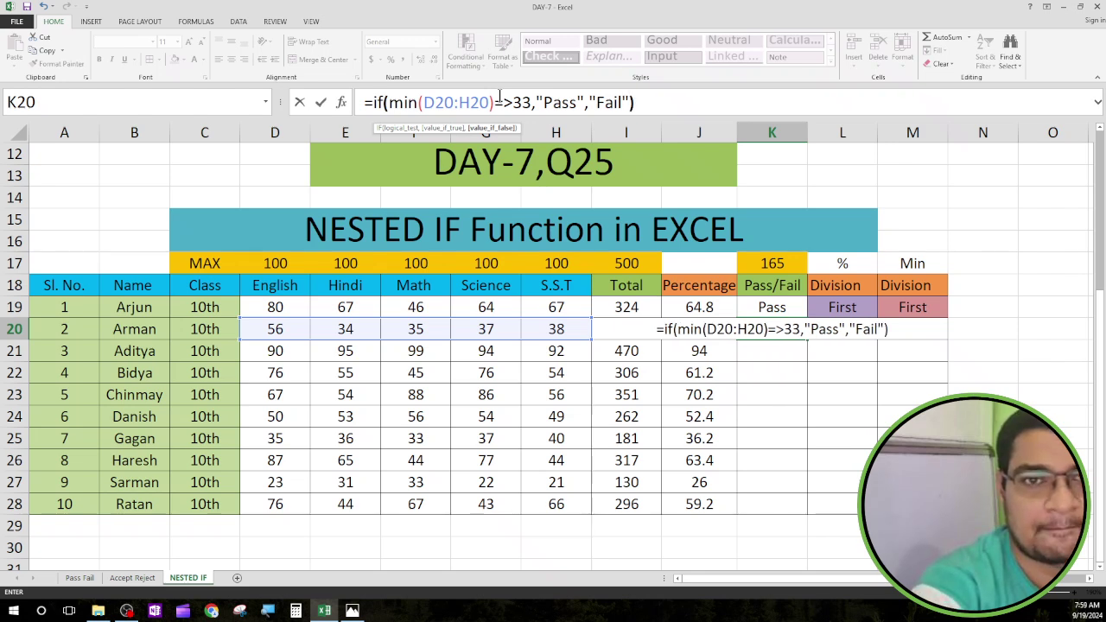
pyautogui.write(')')
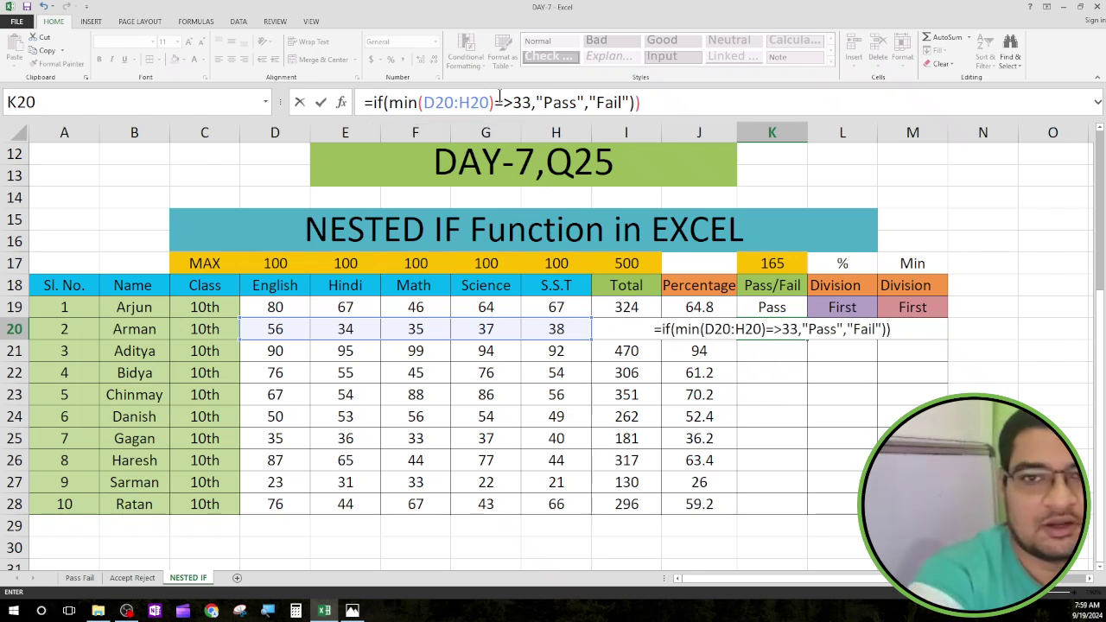
pyautogui.press('Return')
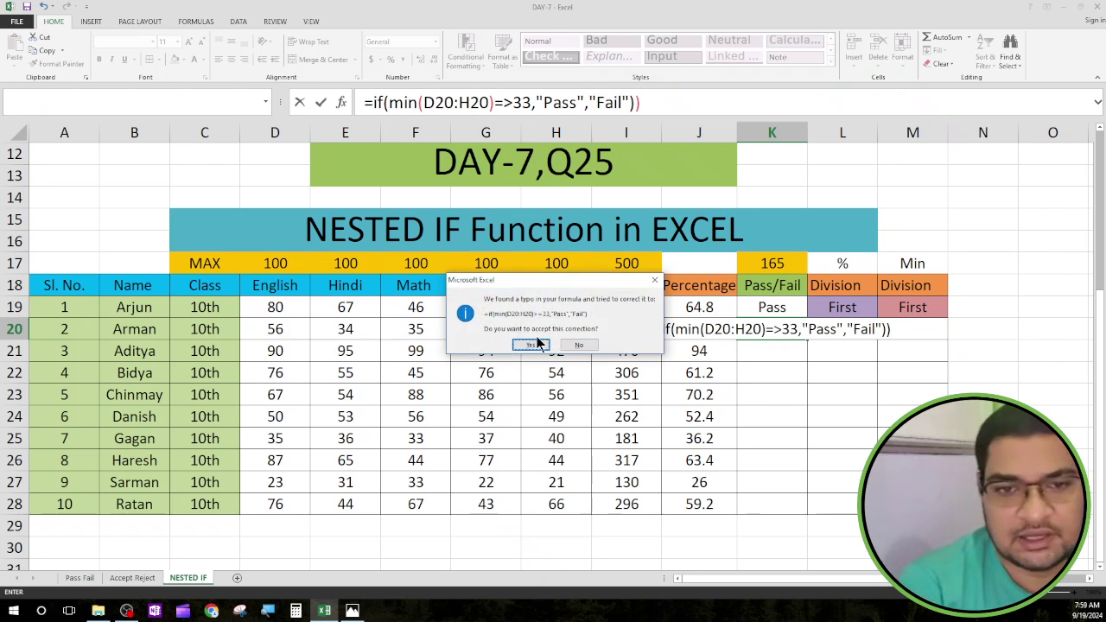
# Step: Accept Excel's >=33 correction and fill the Pass/Fail formula down K20:K28
pyautogui.click(538, 343)
pyautogui.click(802, 329)
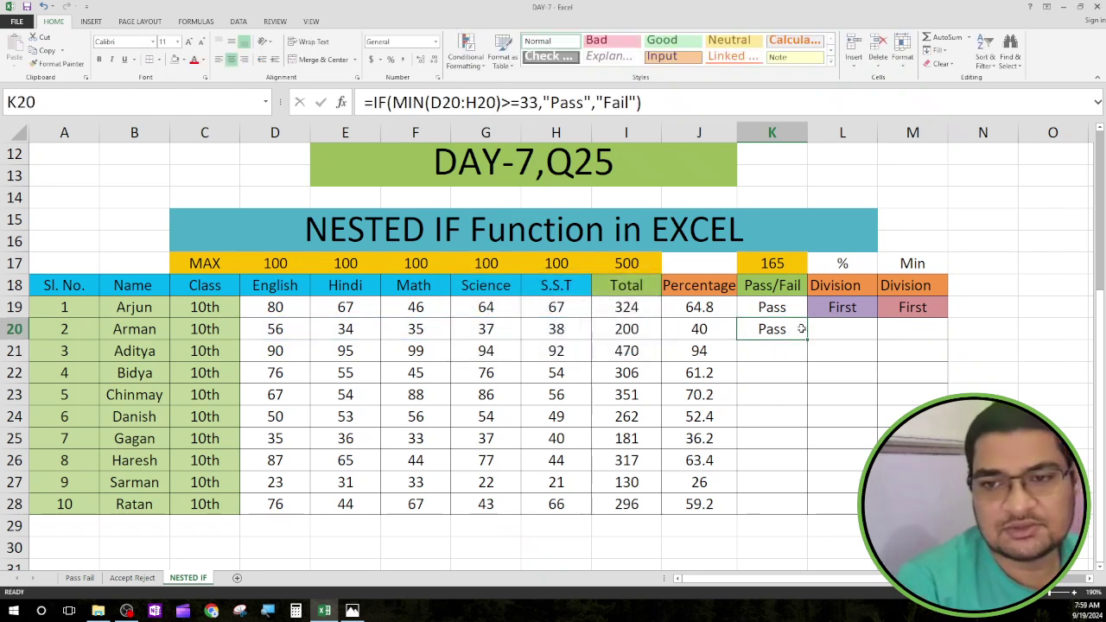
pyautogui.moveTo(810, 340); pyautogui.dragTo(813, 504)
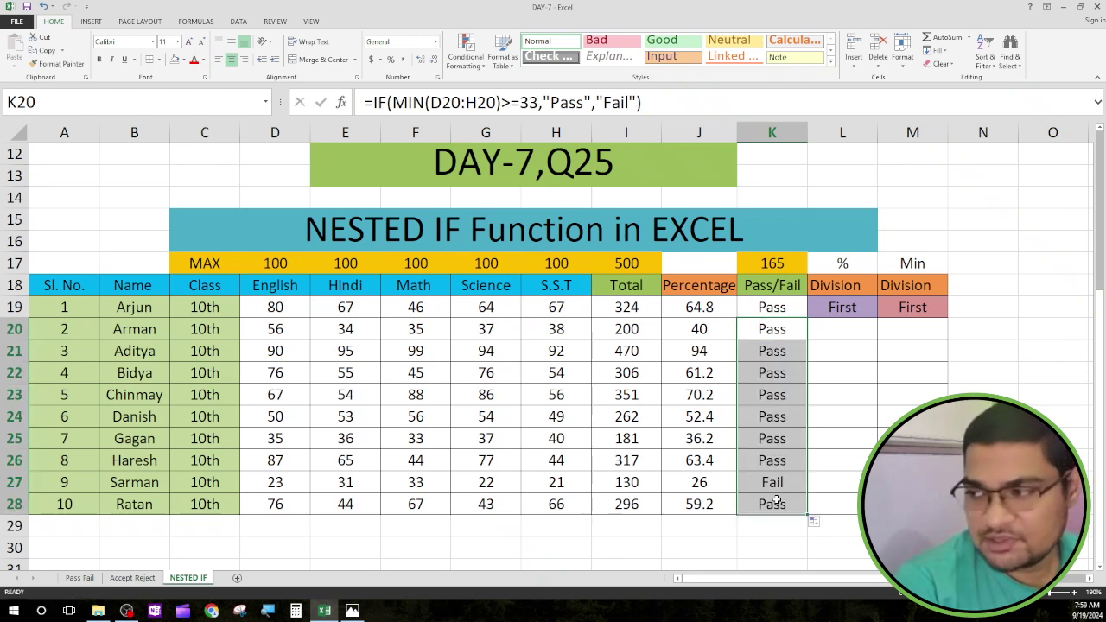
# Step: Check row 27's Fail against its marks: English 23, Hindi 31, Math 33
pyautogui.click(774, 484)
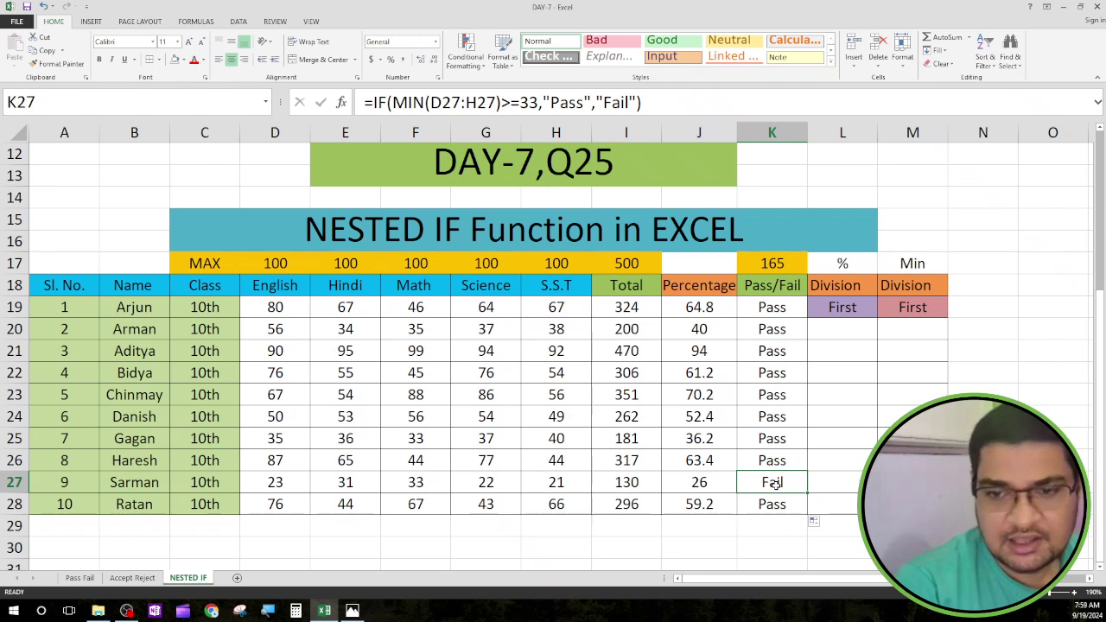
pyautogui.click(136, 486)
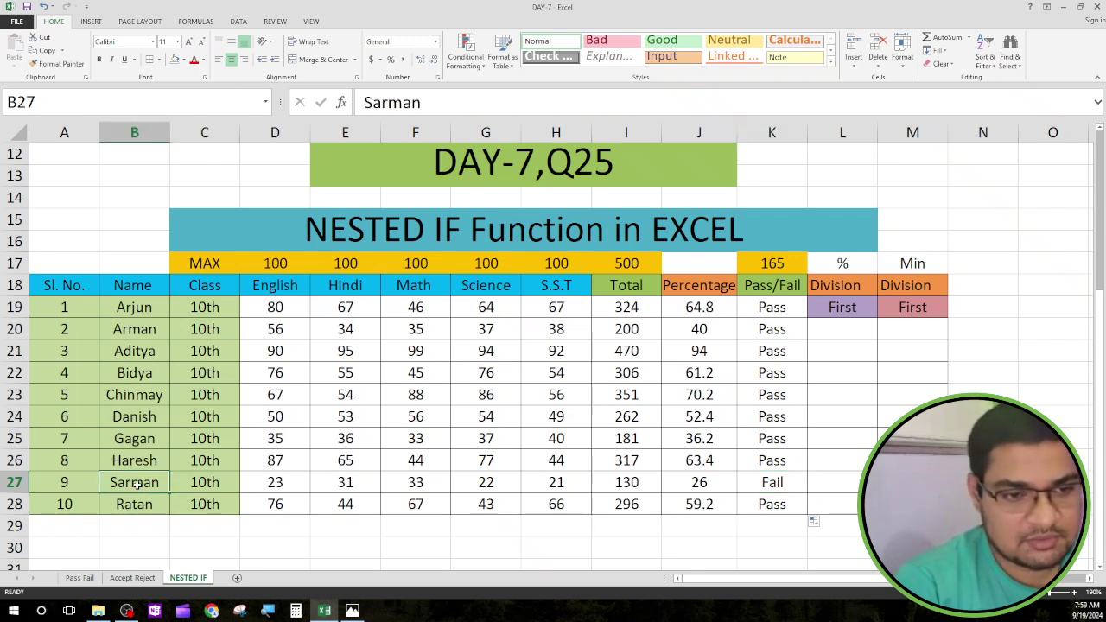
pyautogui.click(280, 488)
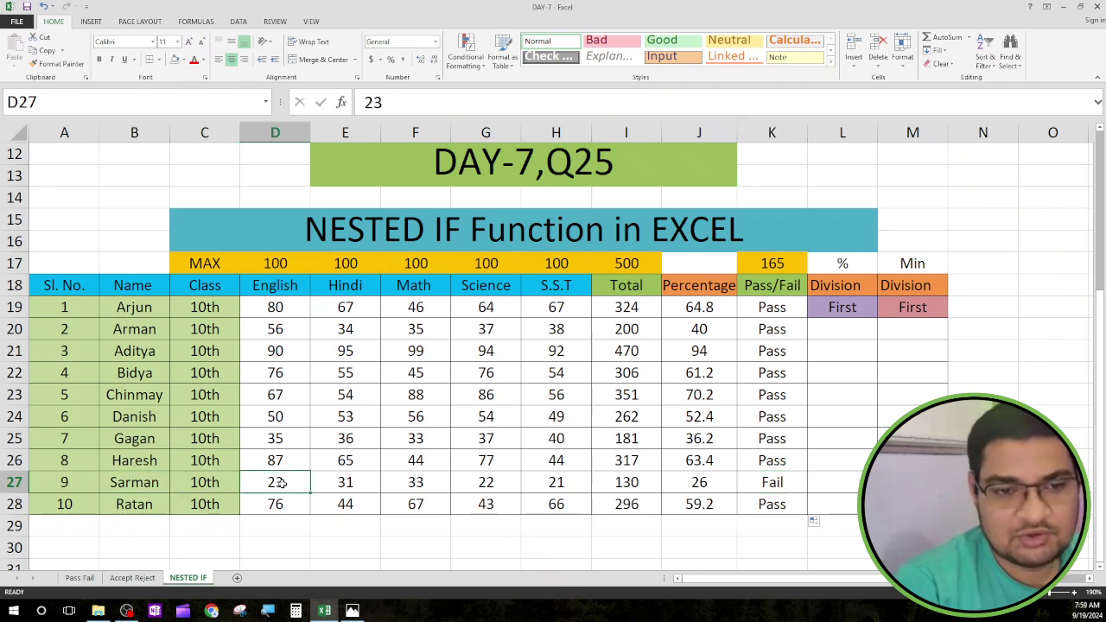
pyautogui.click(358, 486)
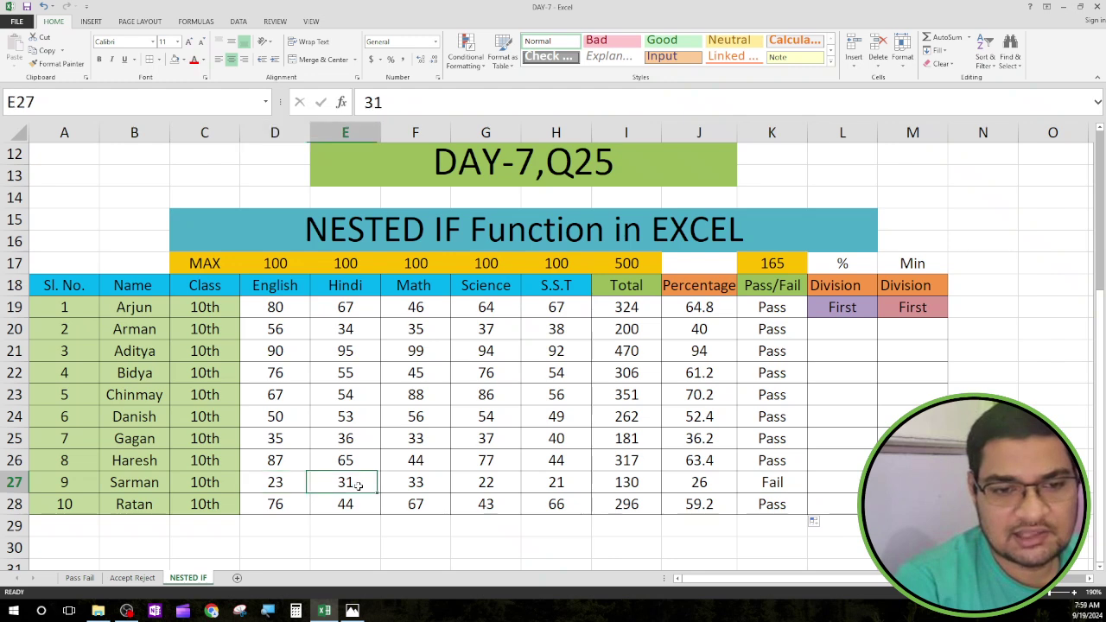
pyautogui.click(434, 485)
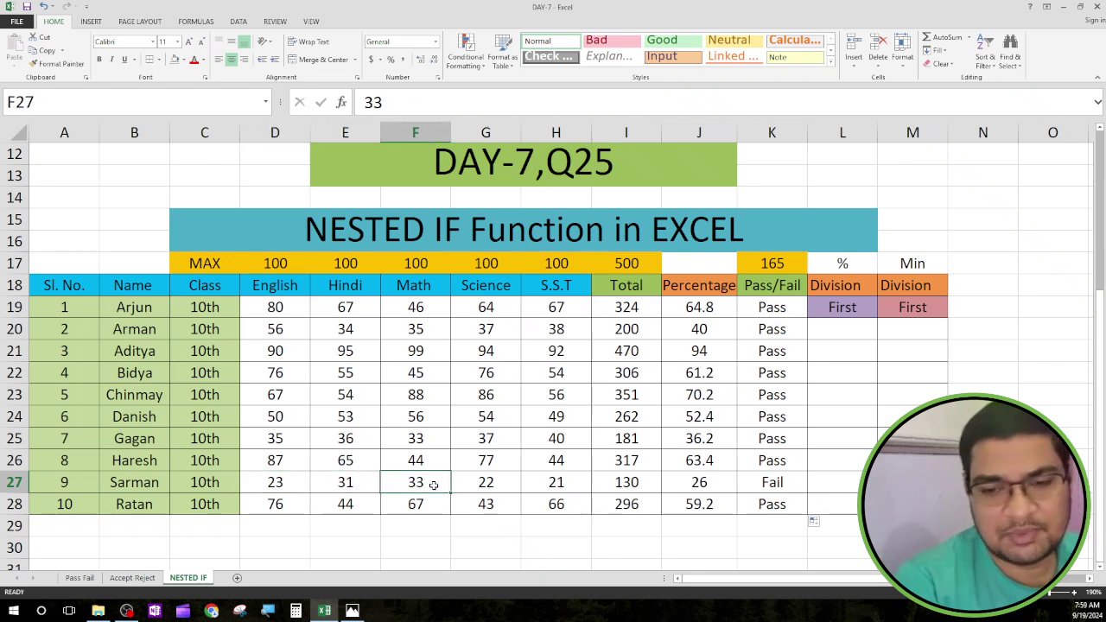
pyautogui.click(277, 480)
# Step: Apply the orange standard fill colour to K27's Fail result
pyautogui.click(346, 484)
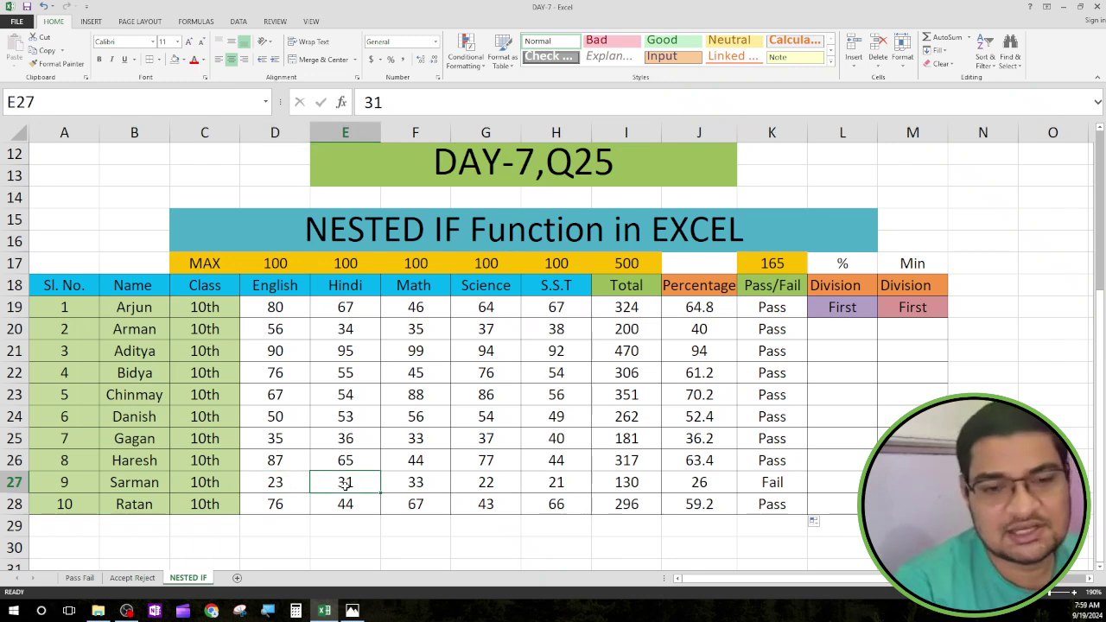
pyautogui.click(772, 485)
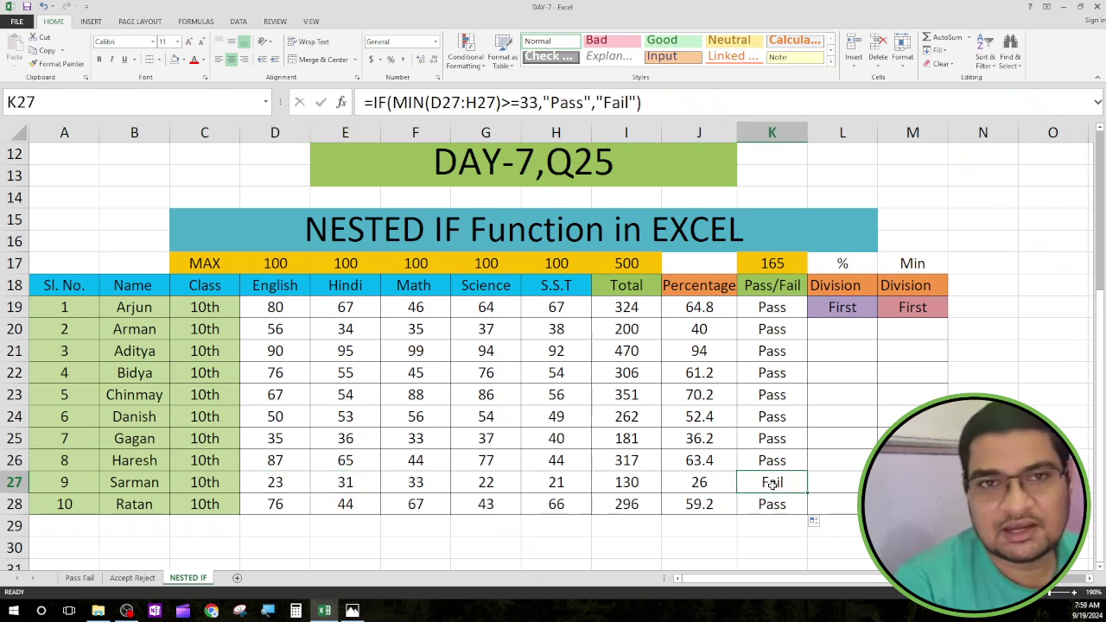
pyautogui.click(183, 60)
pyautogui.click(193, 150)
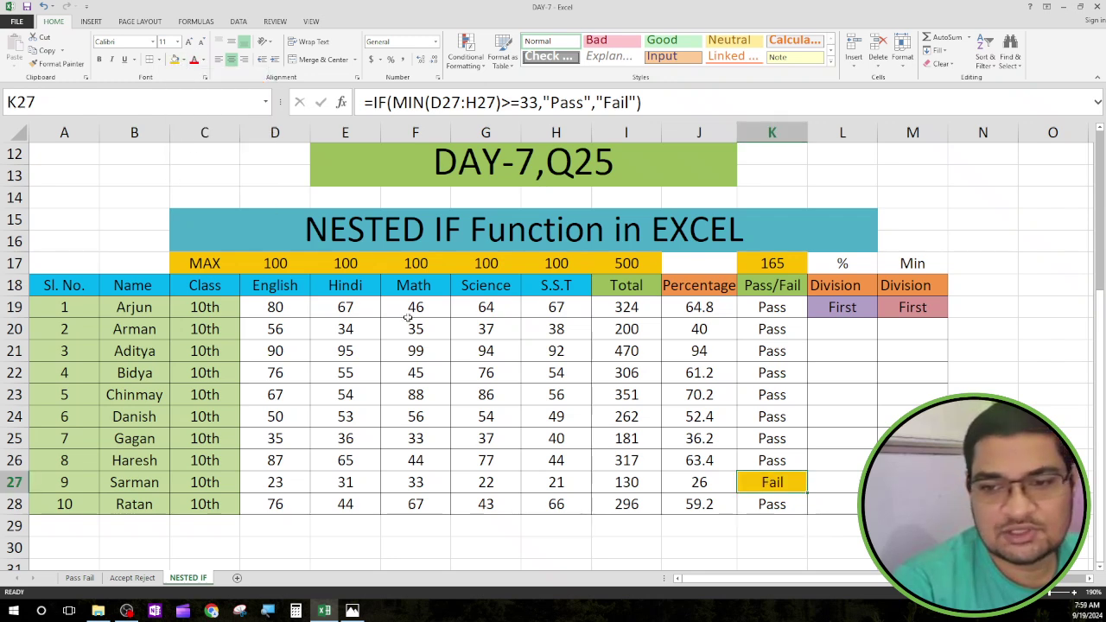
pyautogui.click(685, 563)
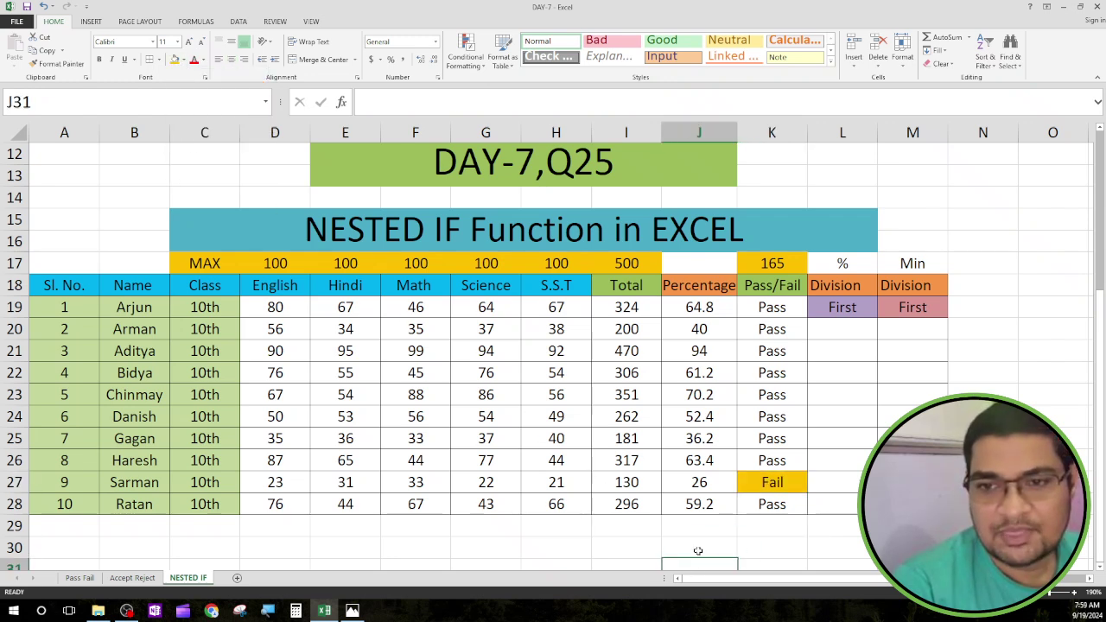
pyautogui.click(834, 292)
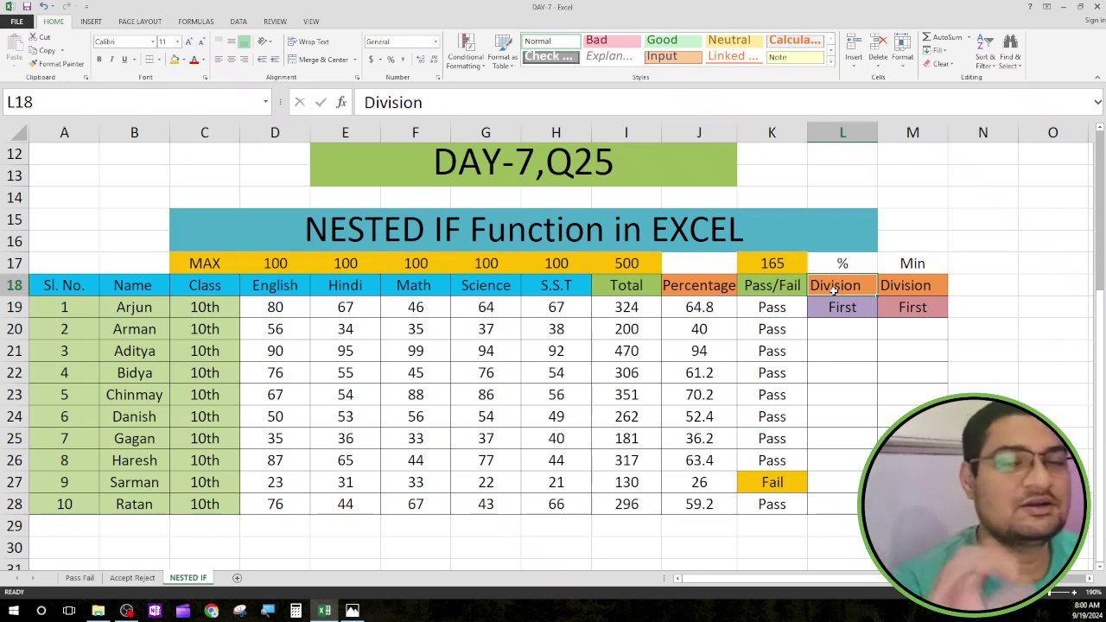
# Step: Commit L19's nested IF with 60, 45 and 33 percent thresholds, returning First
pyautogui.click(844, 307)
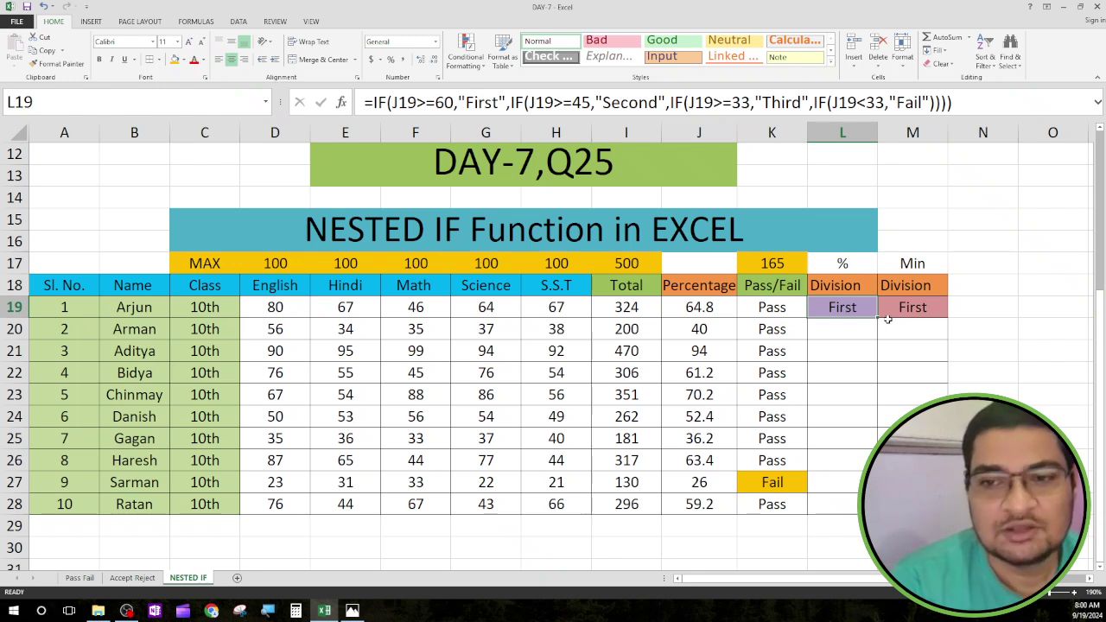
pyautogui.click(128, 311)
pyautogui.click(817, 312)
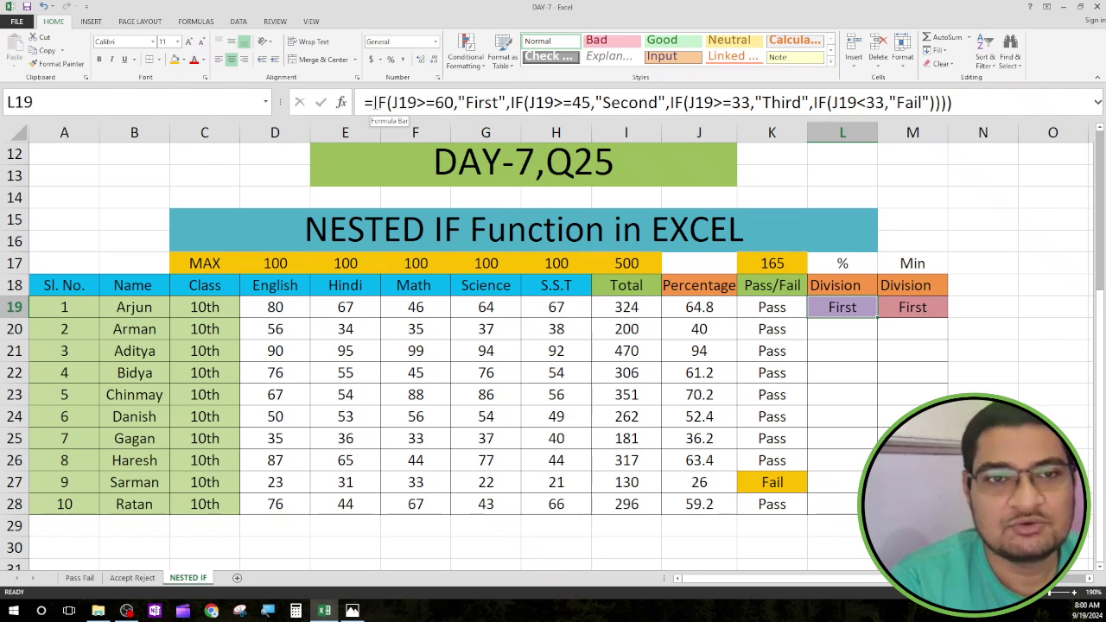
pyautogui.click(376, 102)
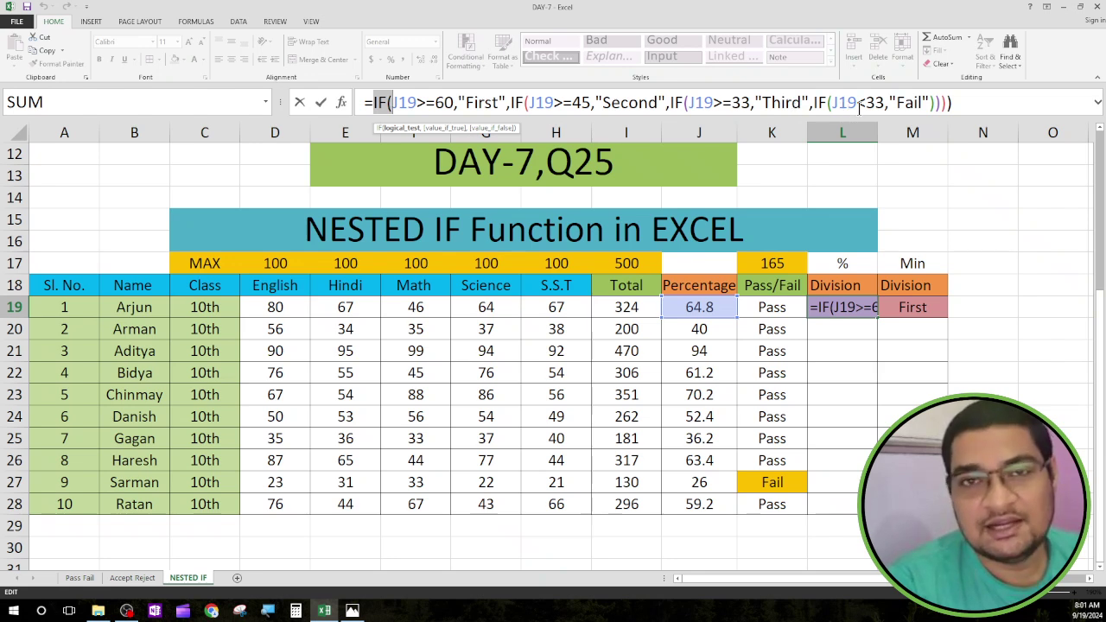
pyautogui.click(958, 103)
pyautogui.press('Return')
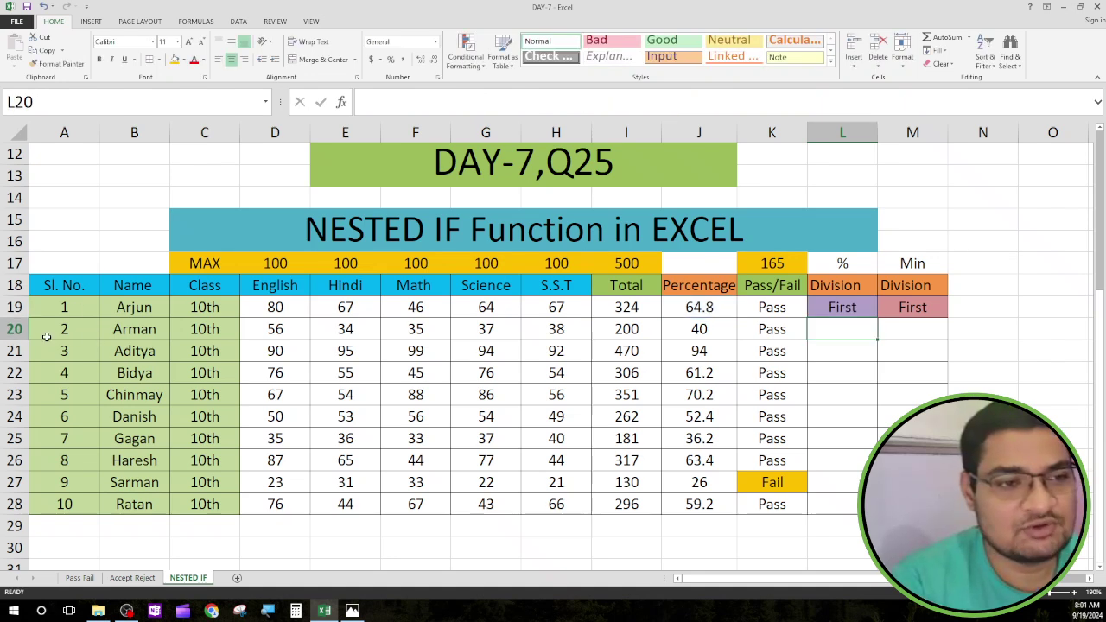
# Step: Start L20's Division formula as =if( referencing J20's percentage
pyautogui.click(12, 331)
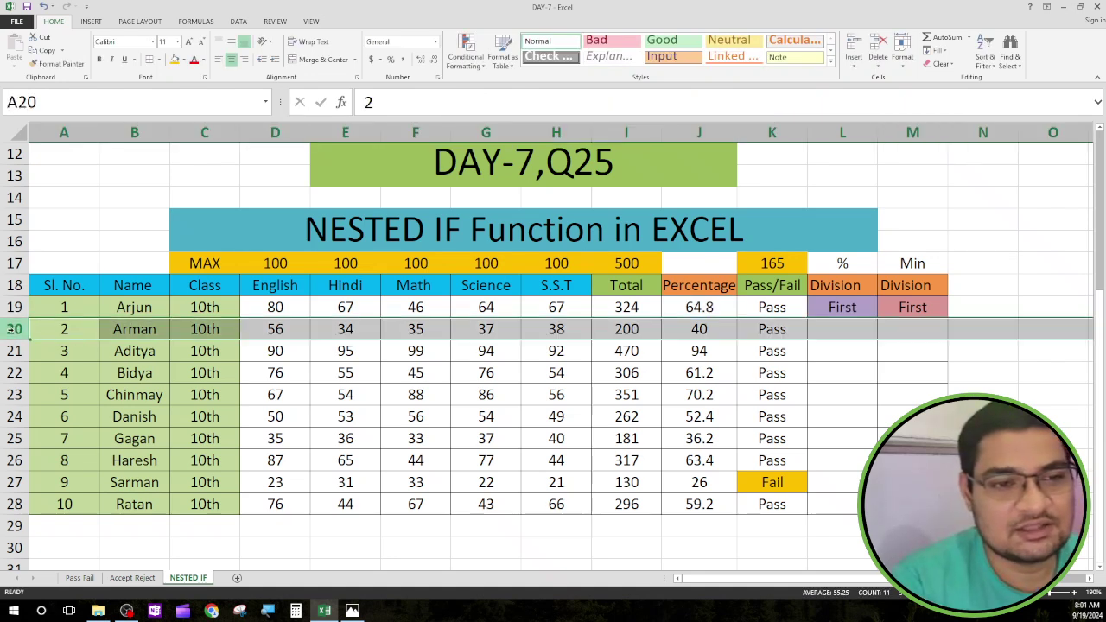
pyautogui.click(830, 329)
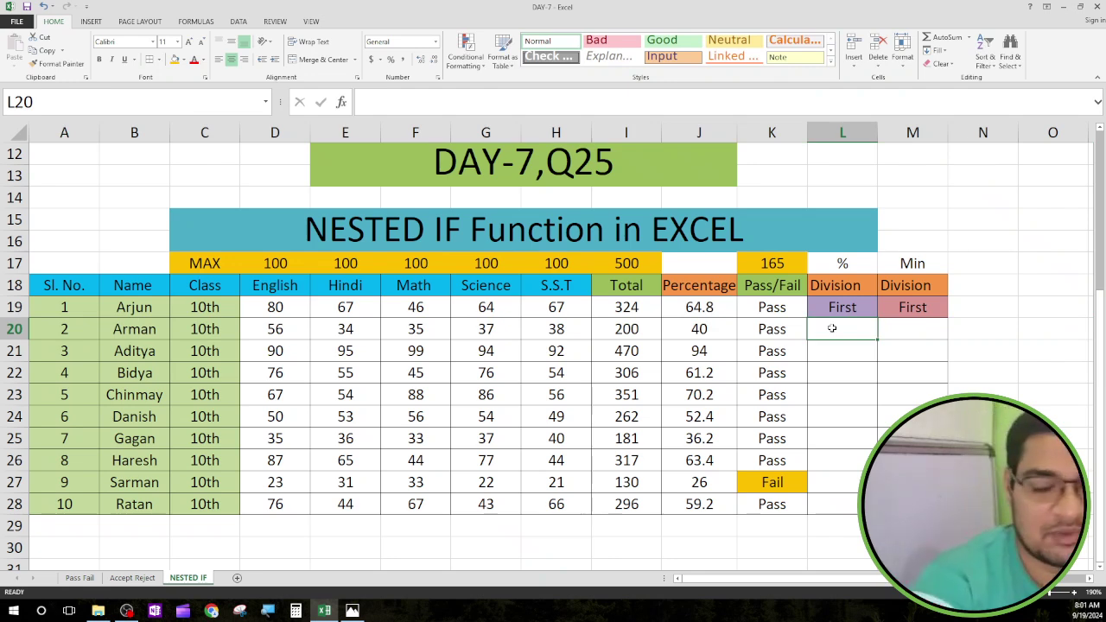
pyautogui.write('=')
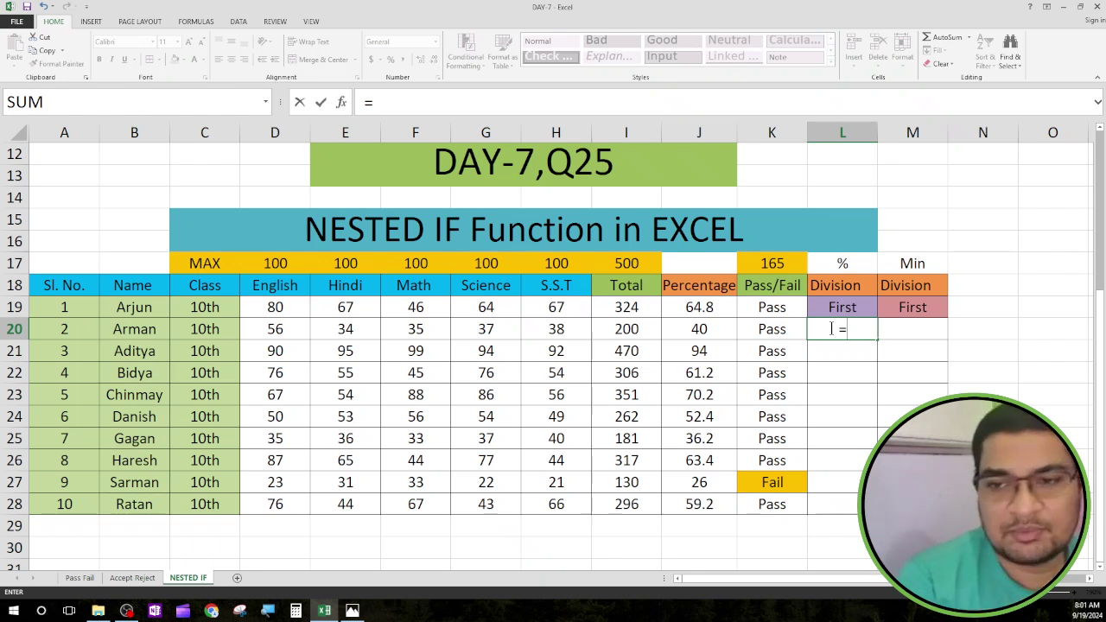
pyautogui.click(407, 102)
pyautogui.write('i')
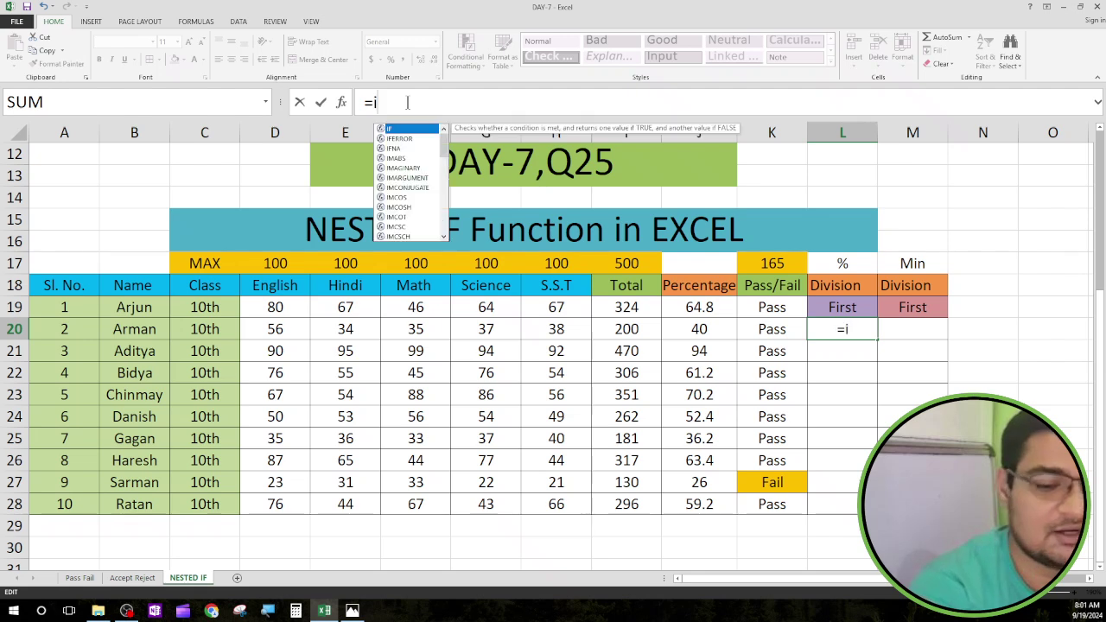
pyautogui.write('f')
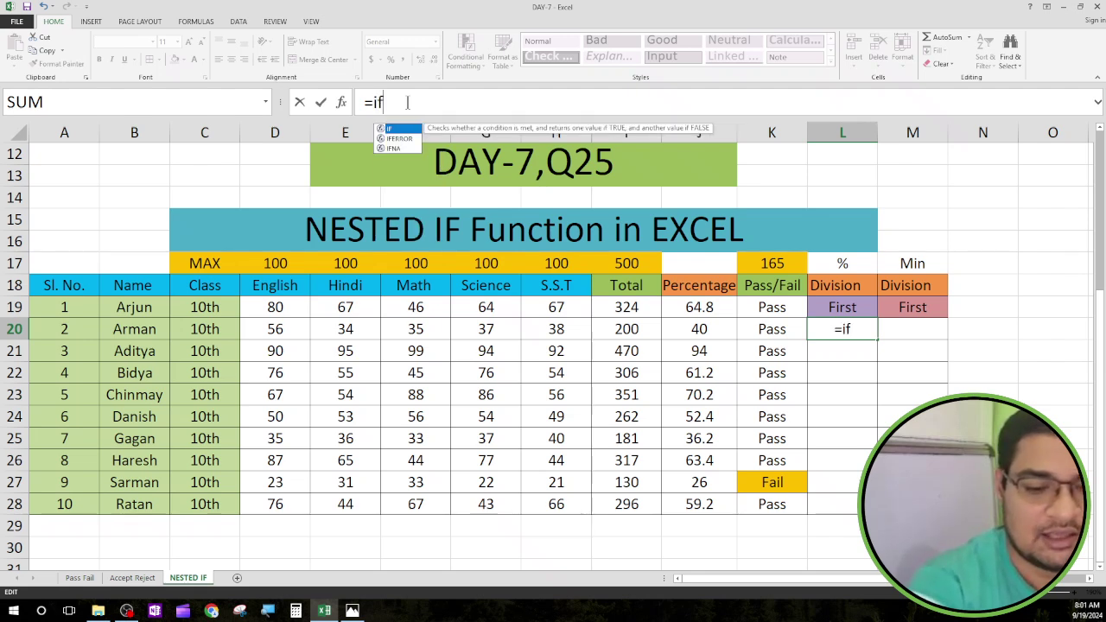
pyautogui.write('(')
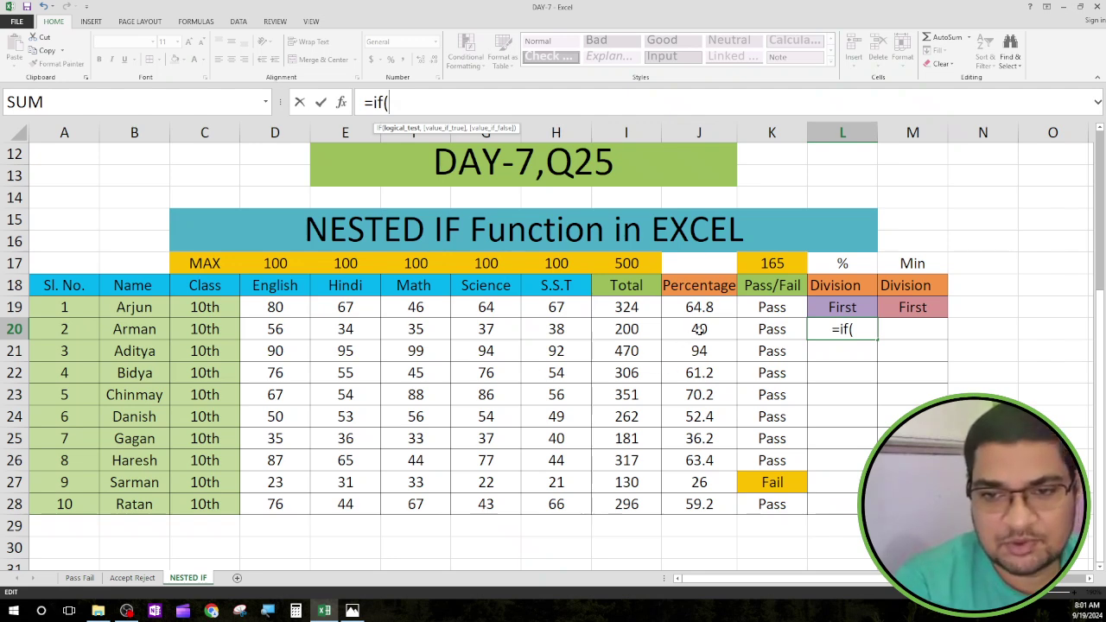
pyautogui.click(701, 330)
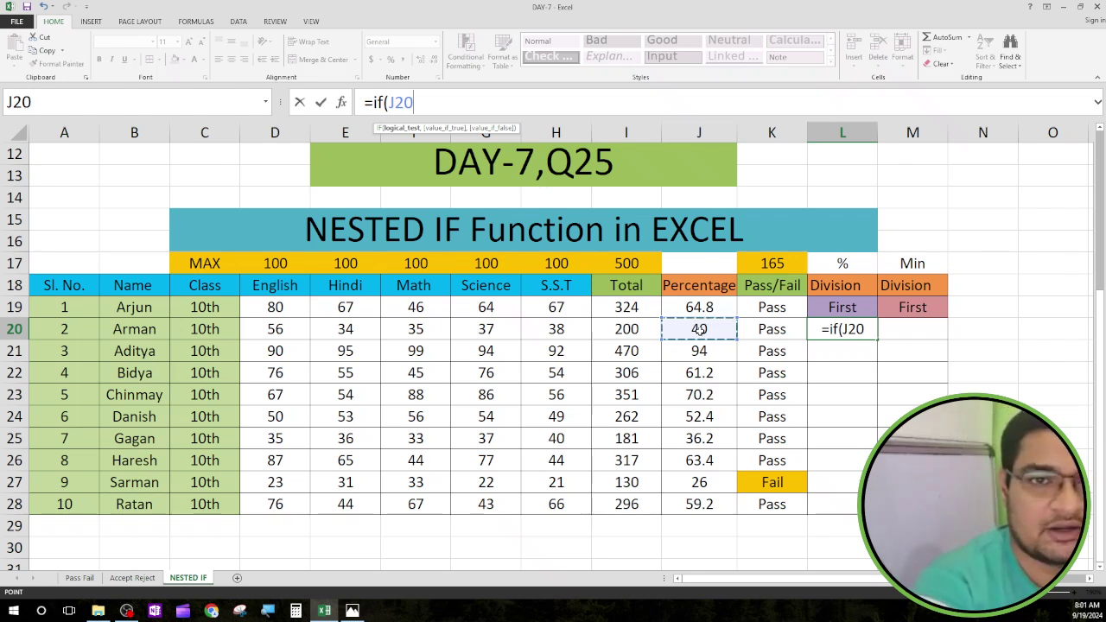
# Step: Add the >=60 "First" condition and open a nested if(
pyautogui.write('=')
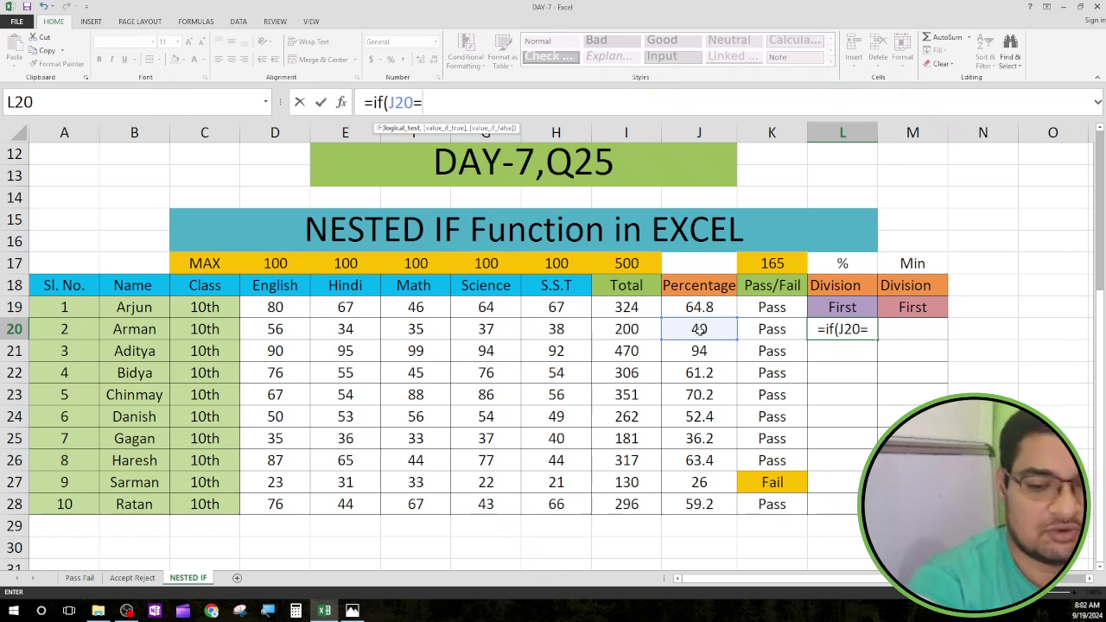
pyautogui.press('BackSpace')
pyautogui.write('>')
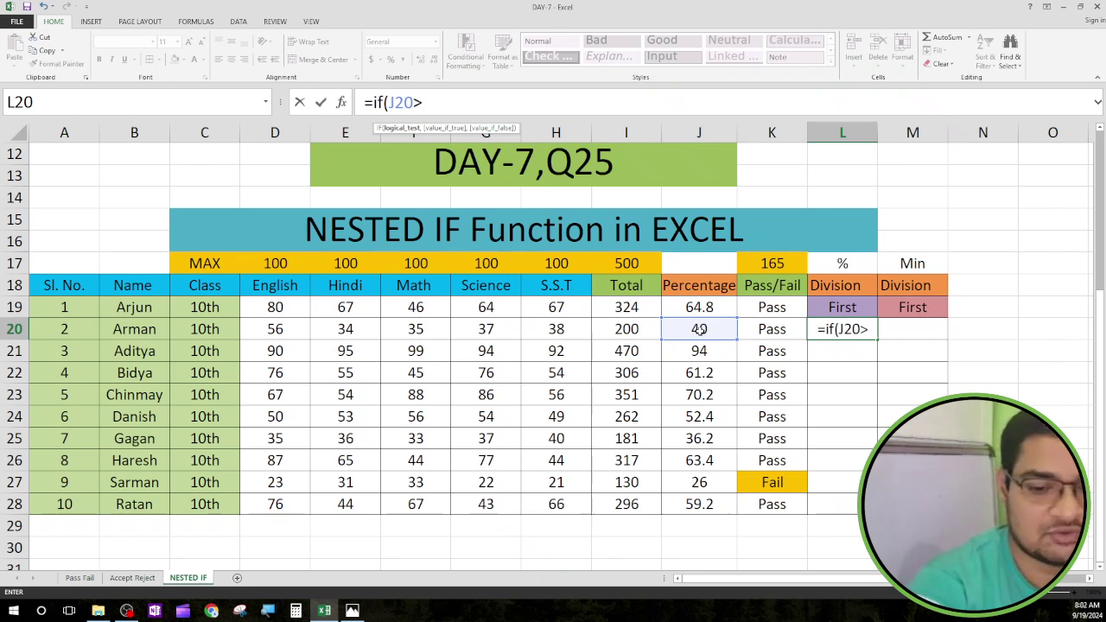
pyautogui.write('+')
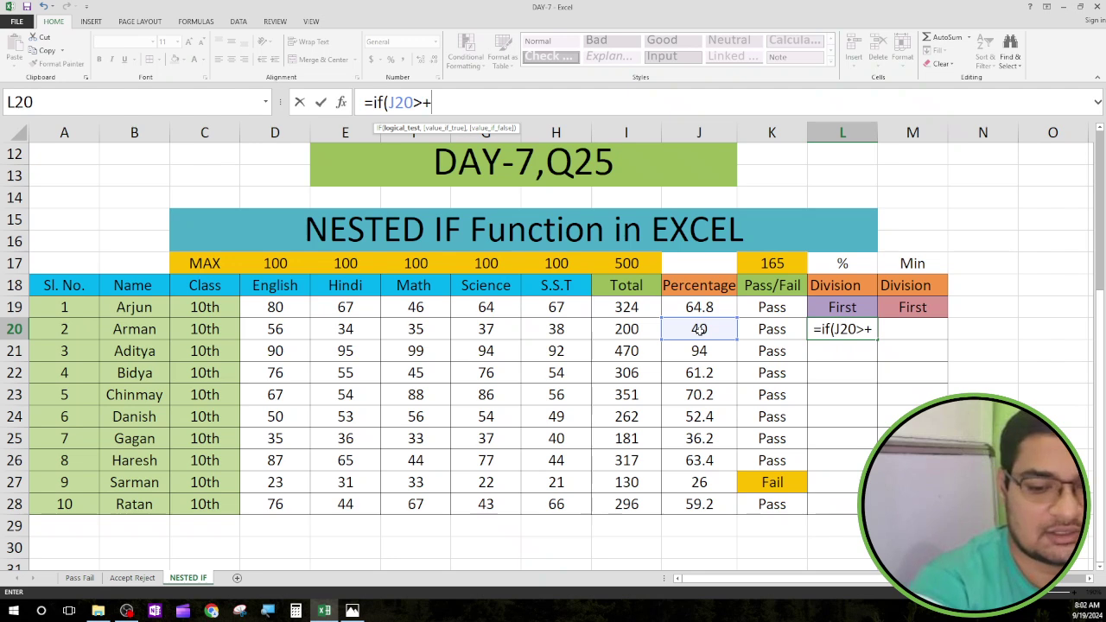
pyautogui.press('BackSpace')
pyautogui.write('=')
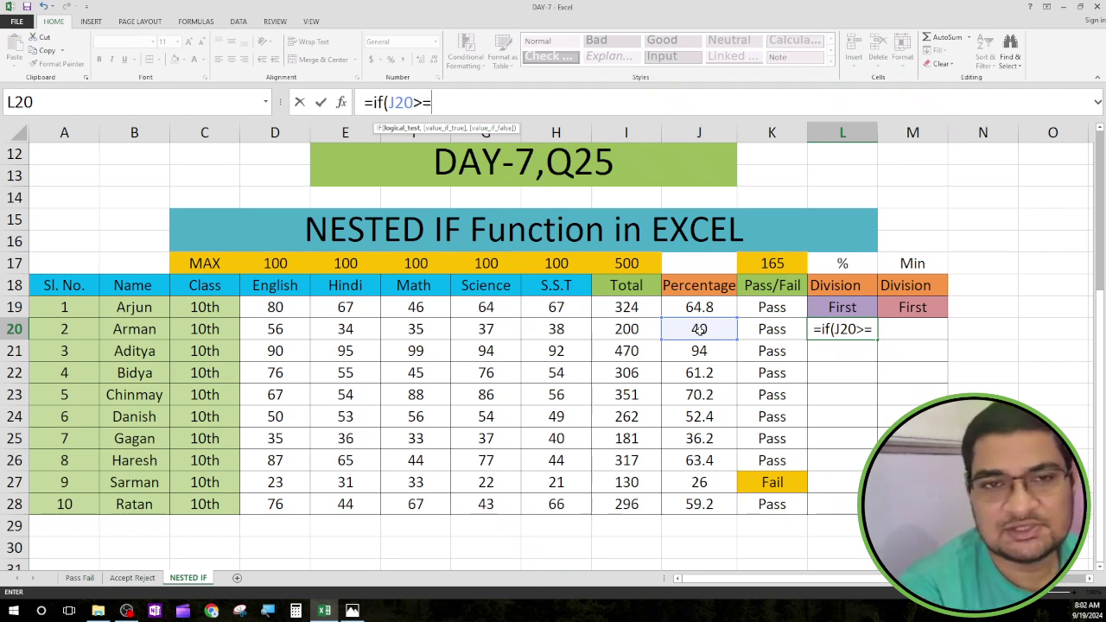
pyautogui.write('6')
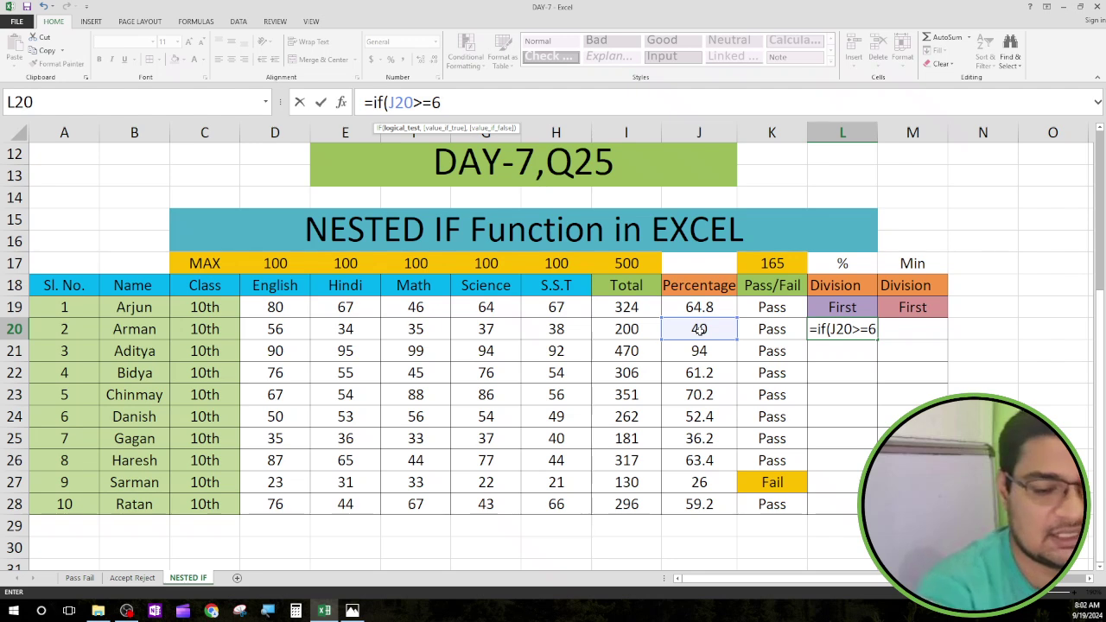
pyautogui.write('0,')
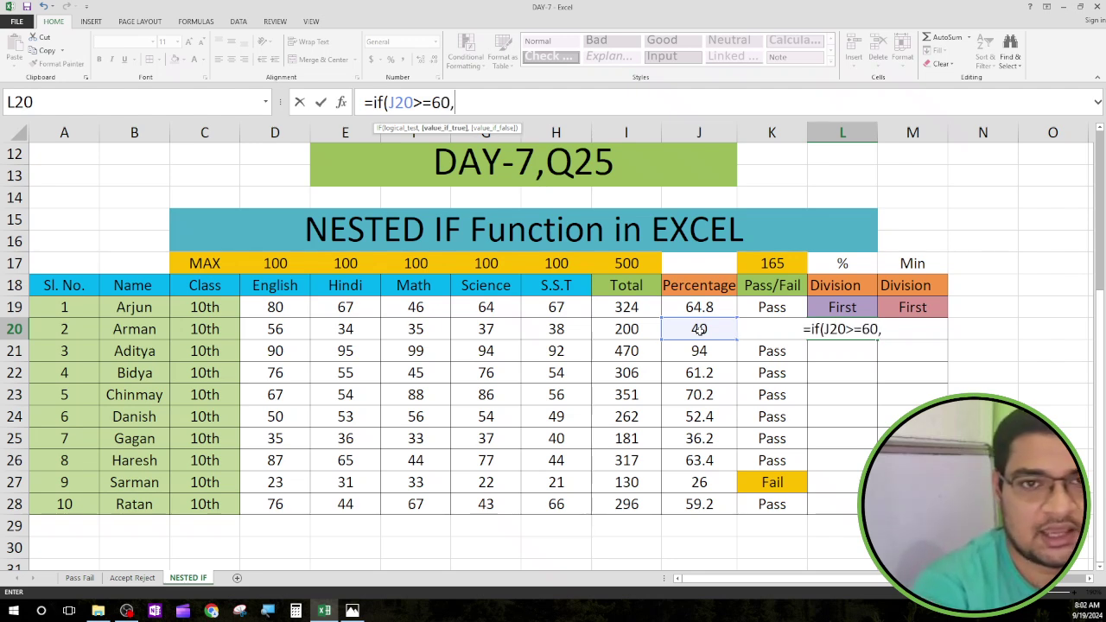
pyautogui.write('"')
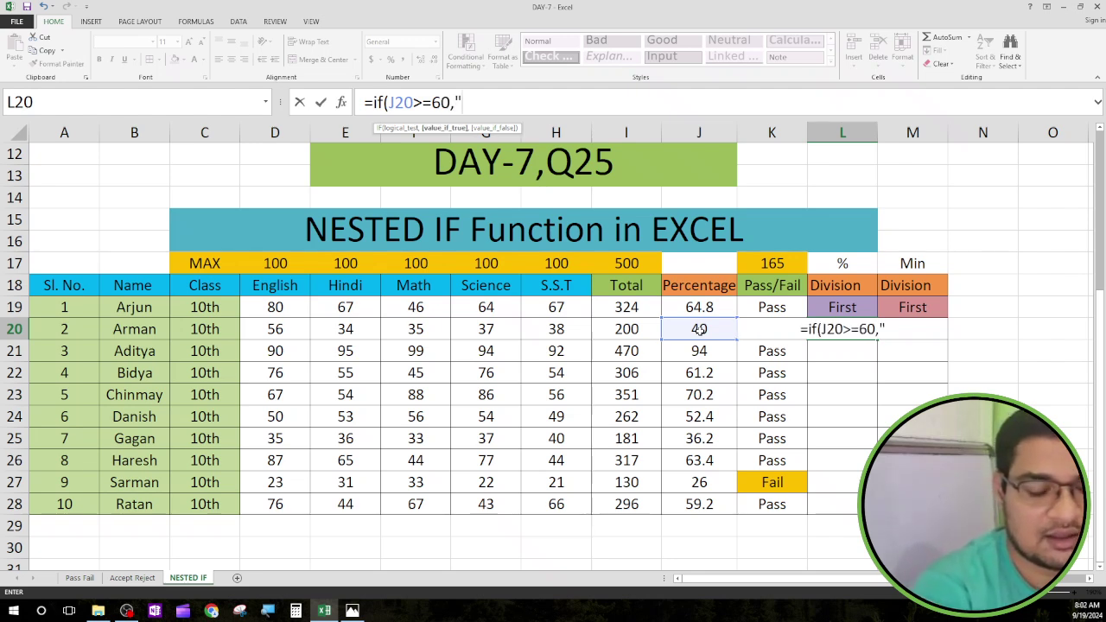
pyautogui.write('F')
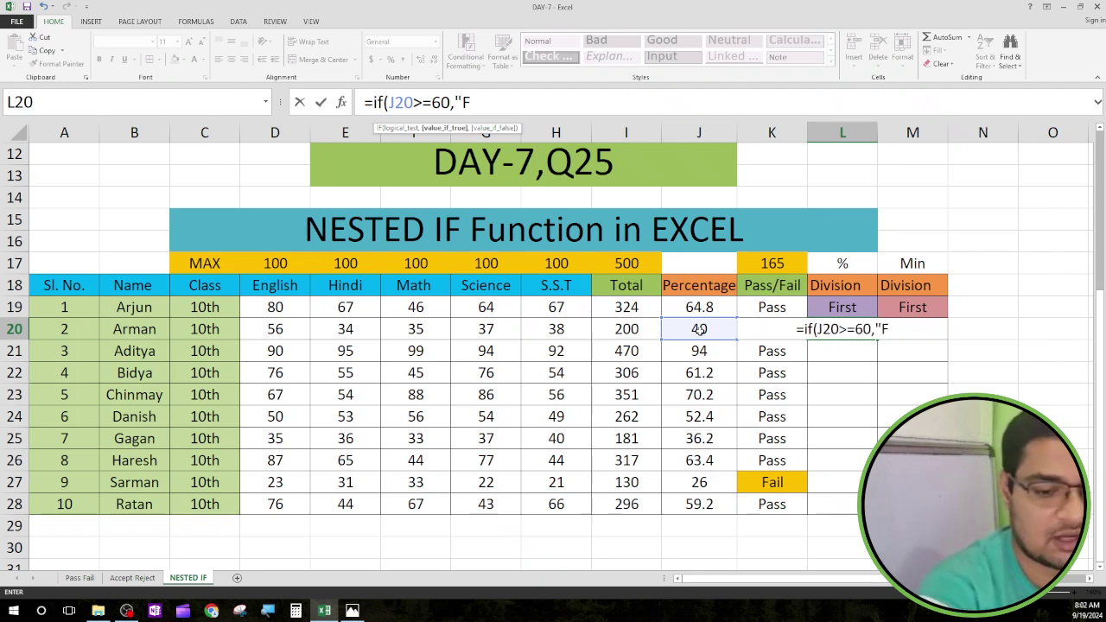
pyautogui.write('irst')
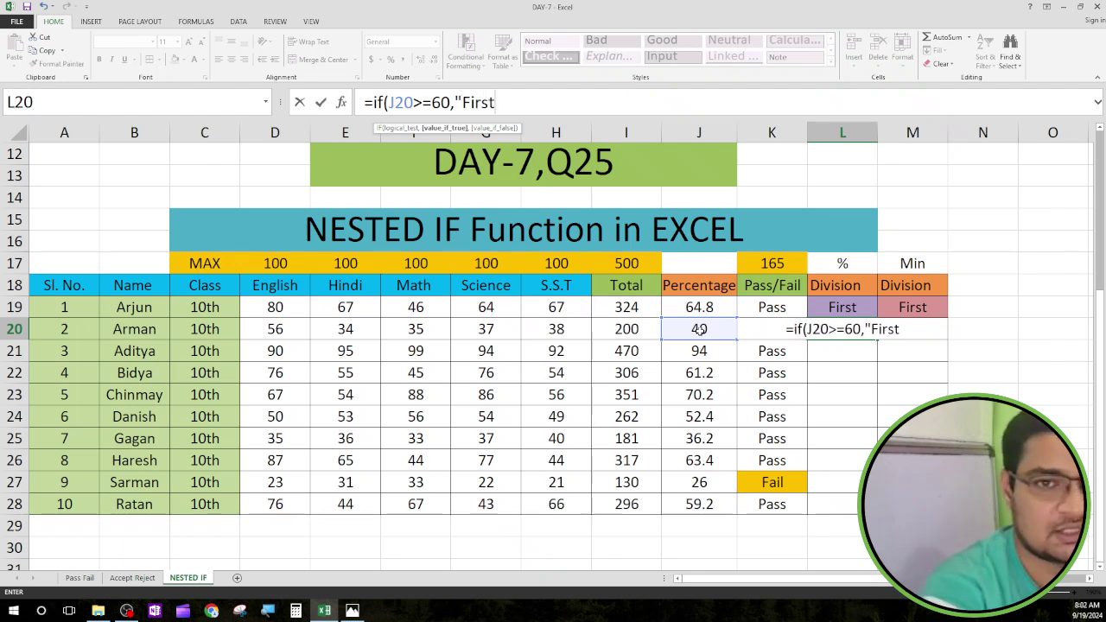
pyautogui.write('"')
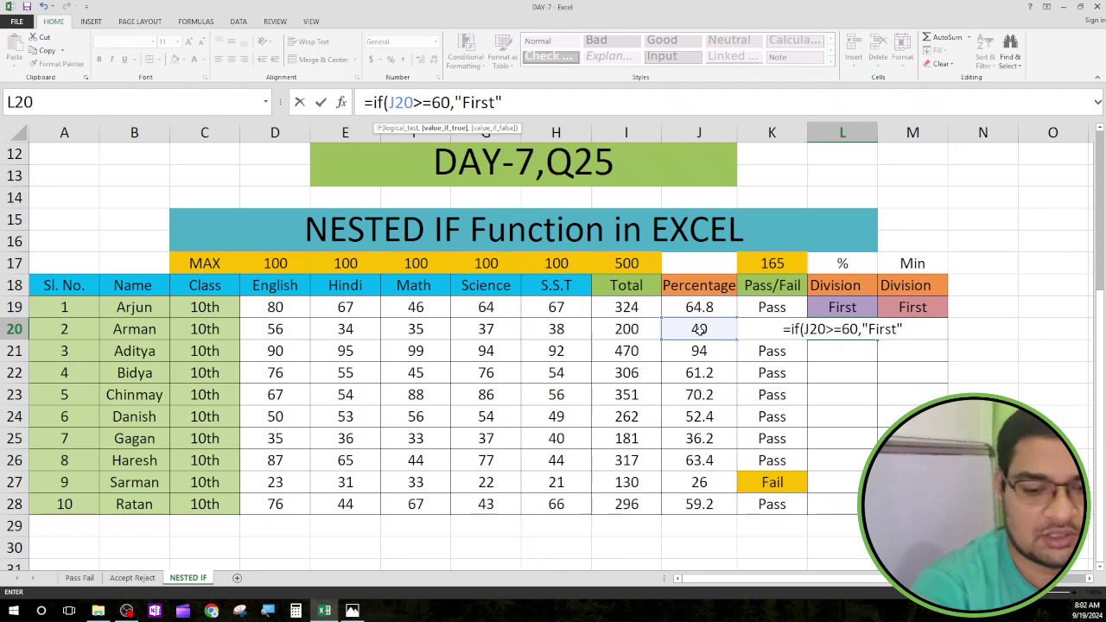
pyautogui.write(',')
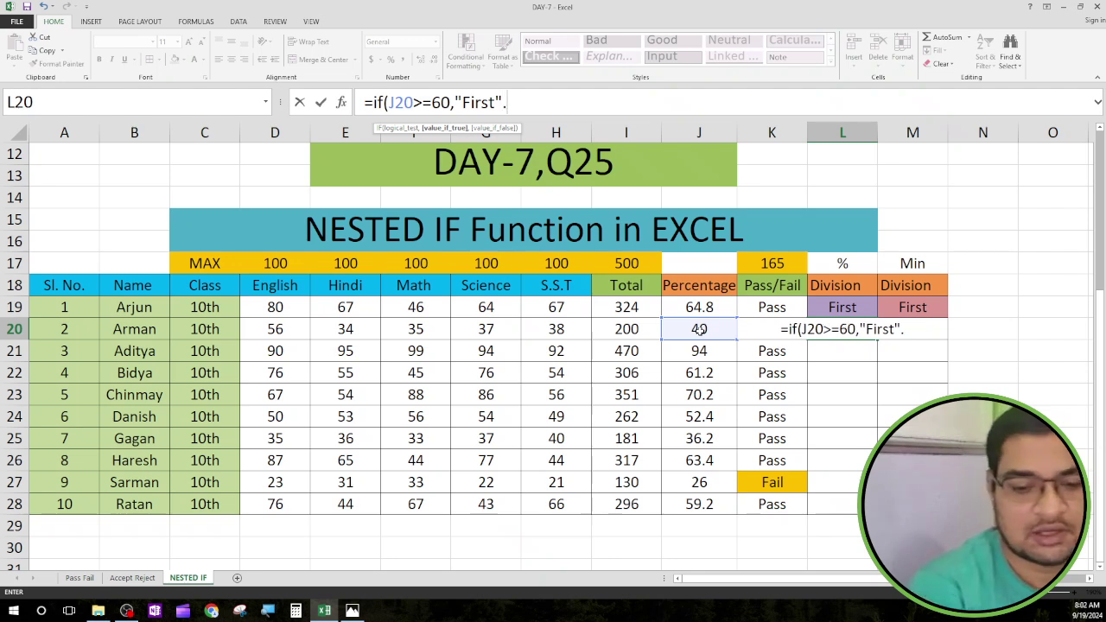
pyautogui.press('BackSpace')
pyautogui.write(',')
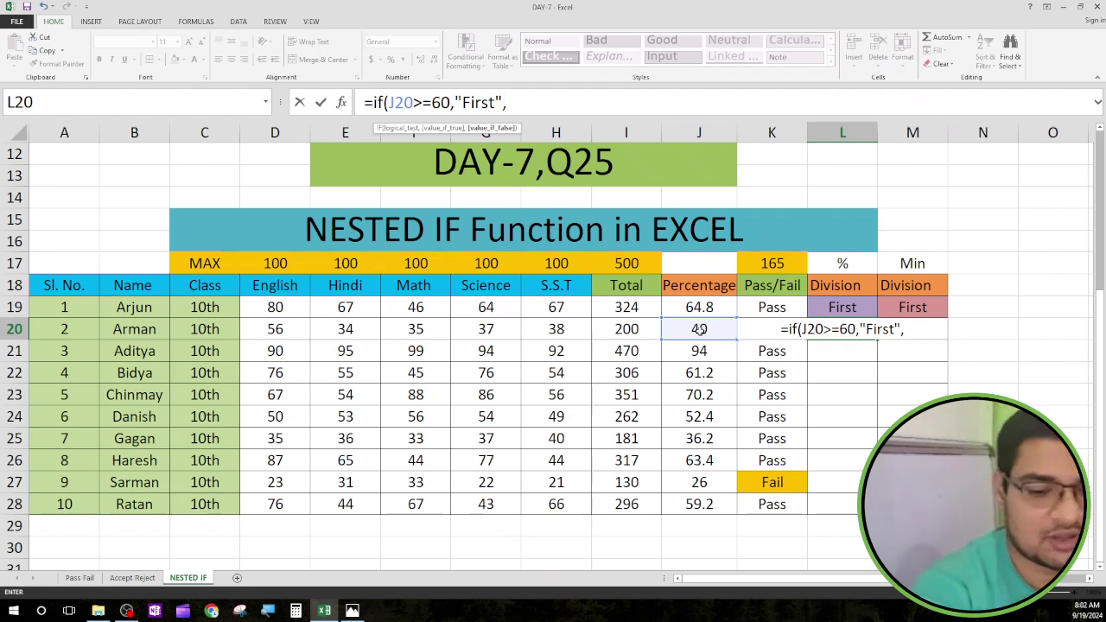
pyautogui.write('if')
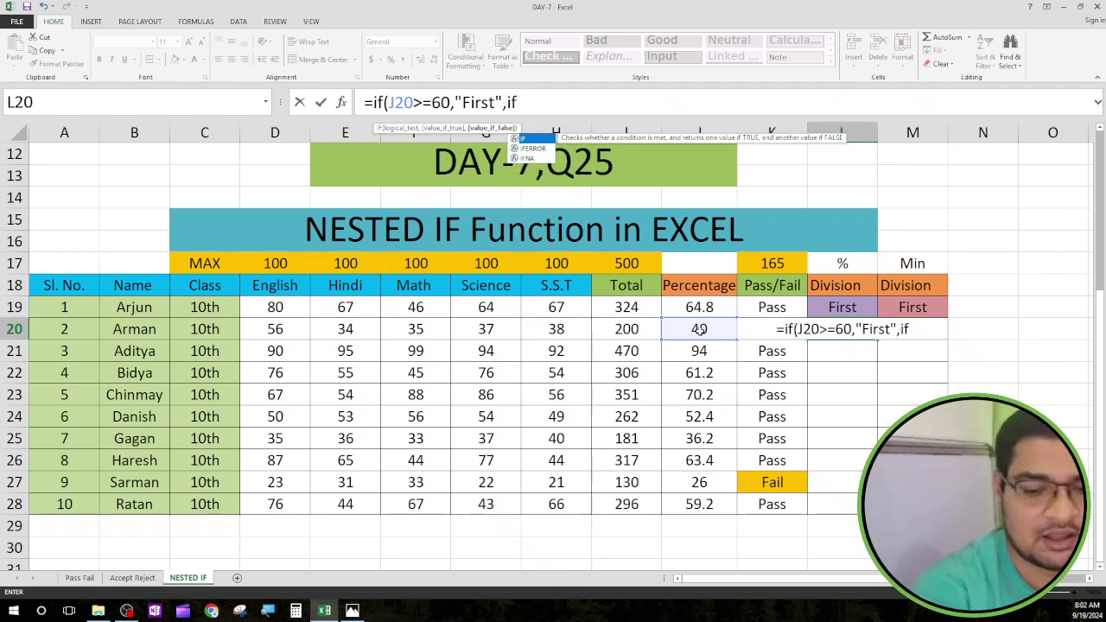
pyautogui.write('(')
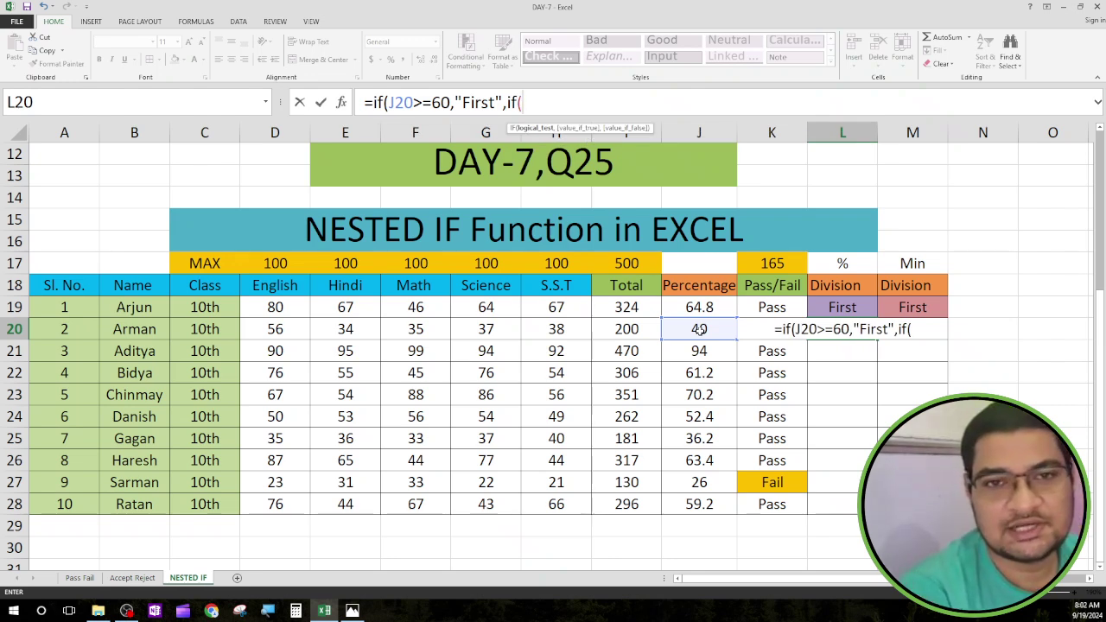
# Step: Add L20's nested branches: J20>=45 "Second", J20>=33 "Third", J20<33 "Fail"
pyautogui.click(700, 330)
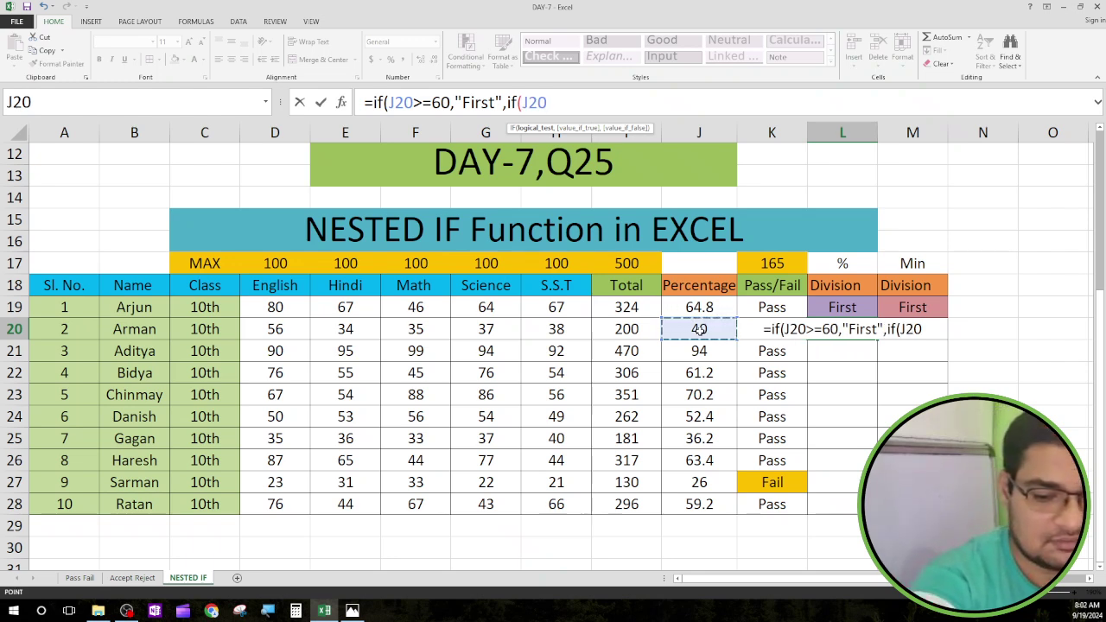
pyautogui.write('>+')
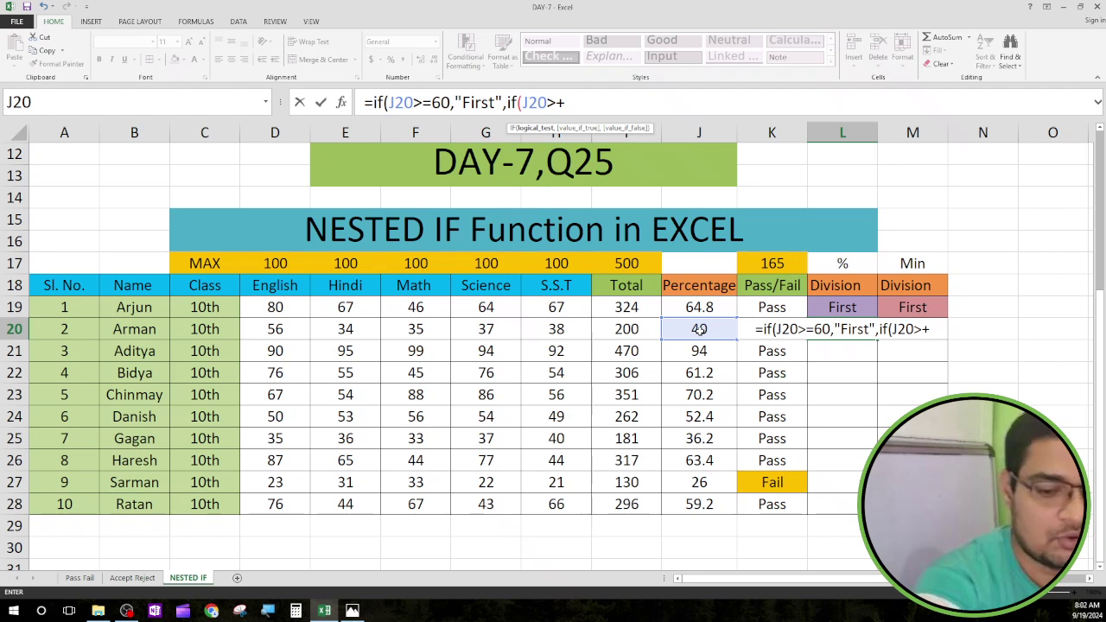
pyautogui.press('BackSpace')
pyautogui.write('=45')
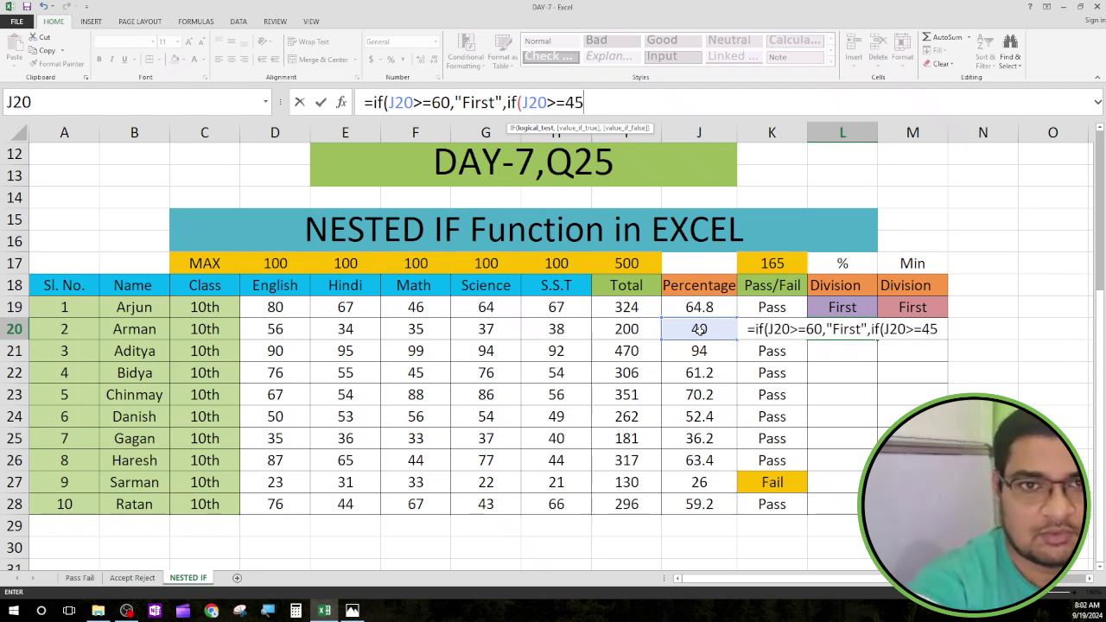
pyautogui.write(',')
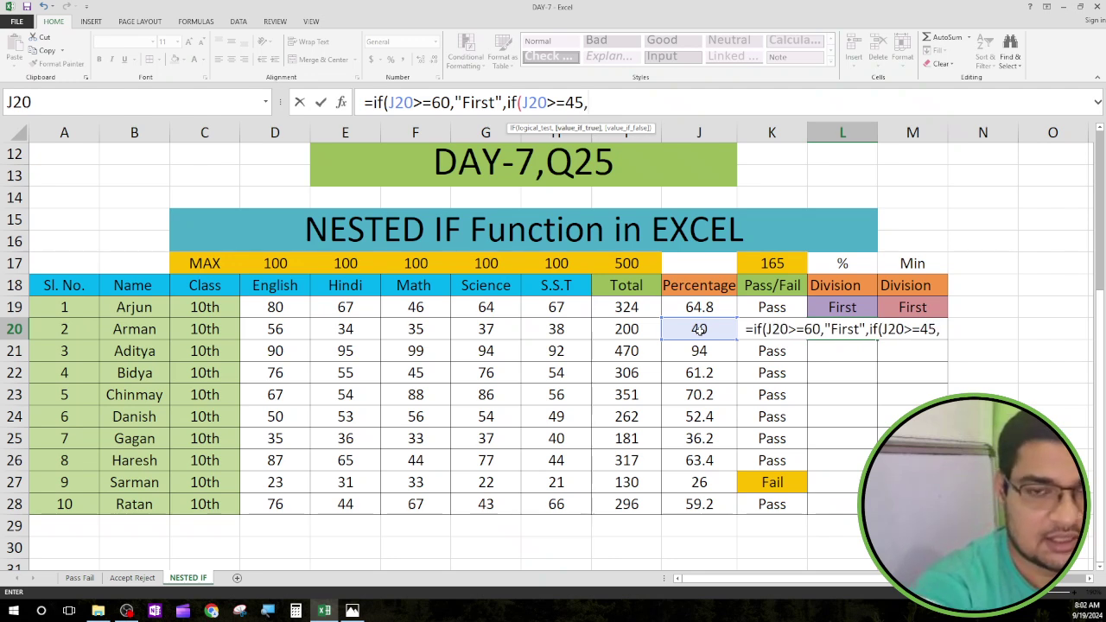
pyautogui.write('"S')
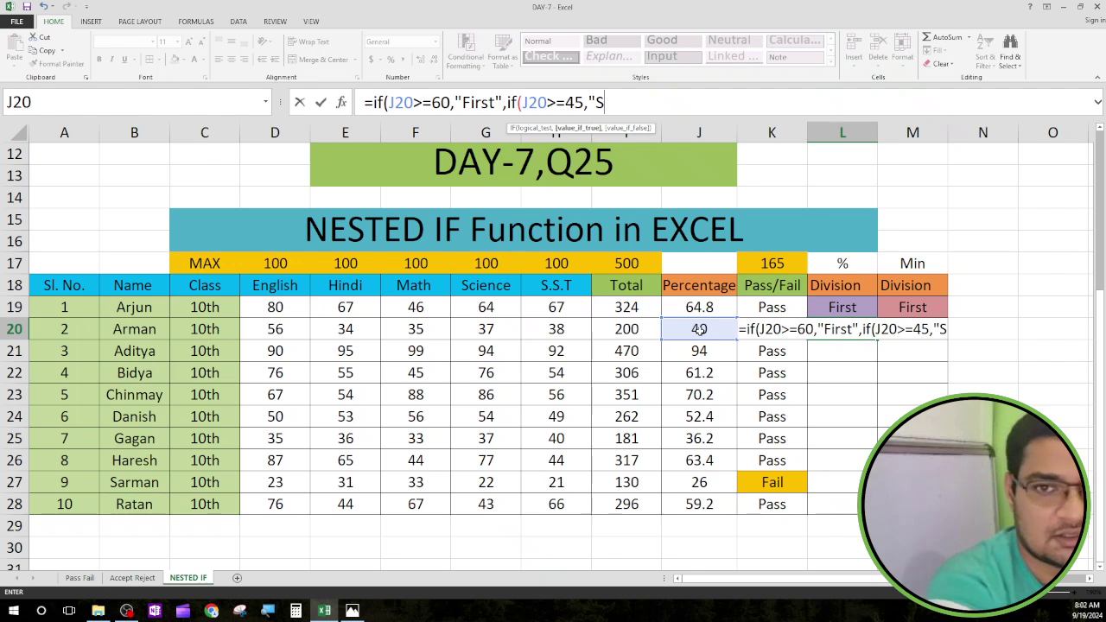
pyautogui.write('ec')
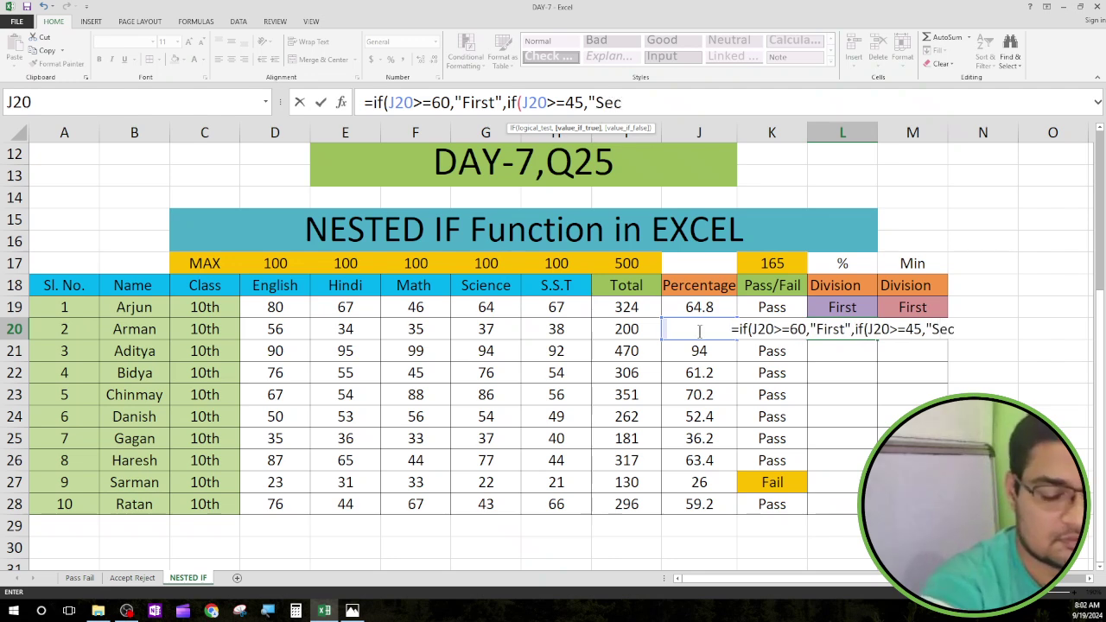
pyautogui.write('ond')
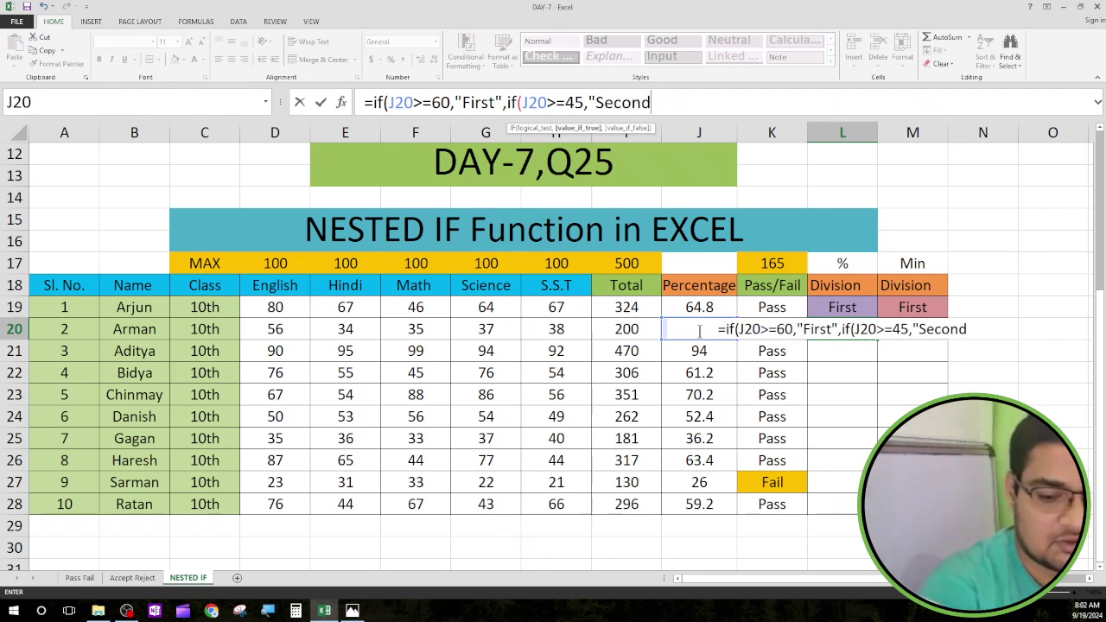
pyautogui.write('"')
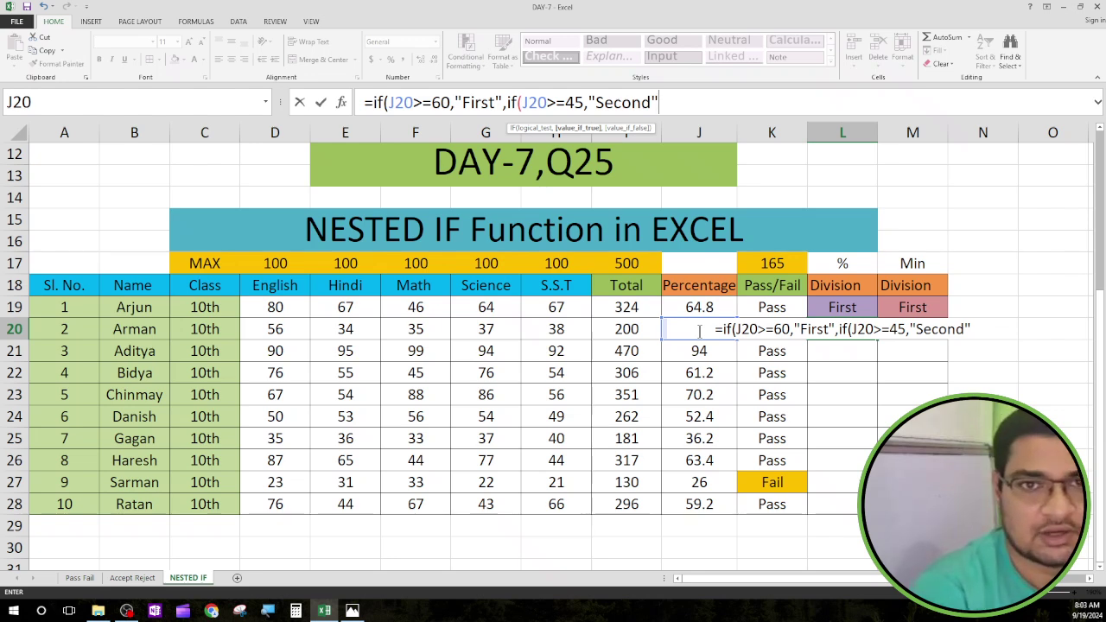
pyautogui.write(',')
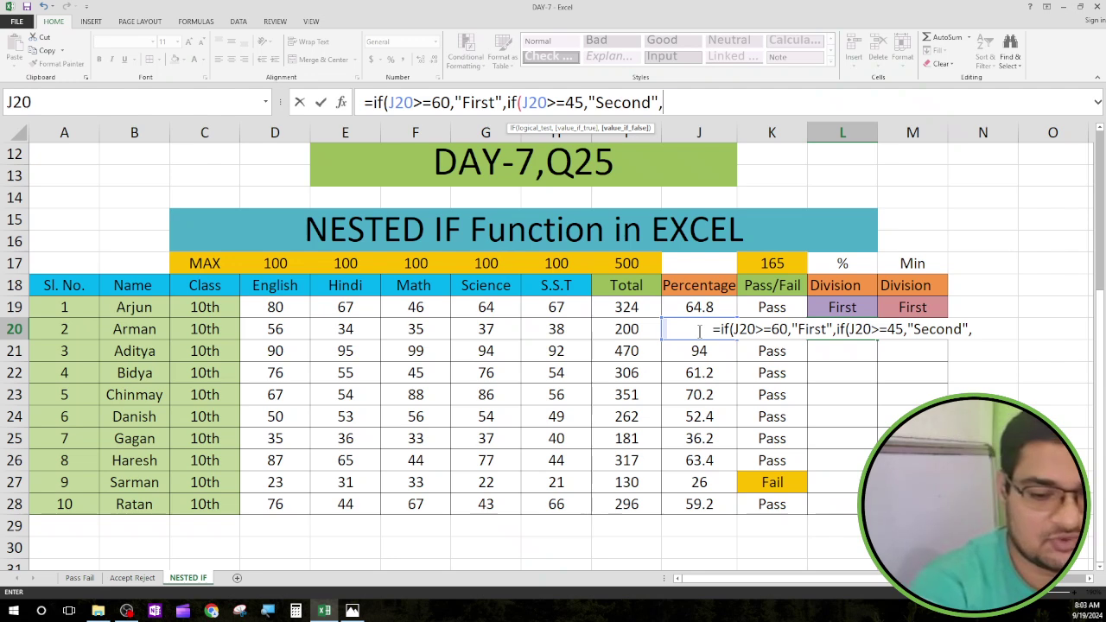
pyautogui.write('i')
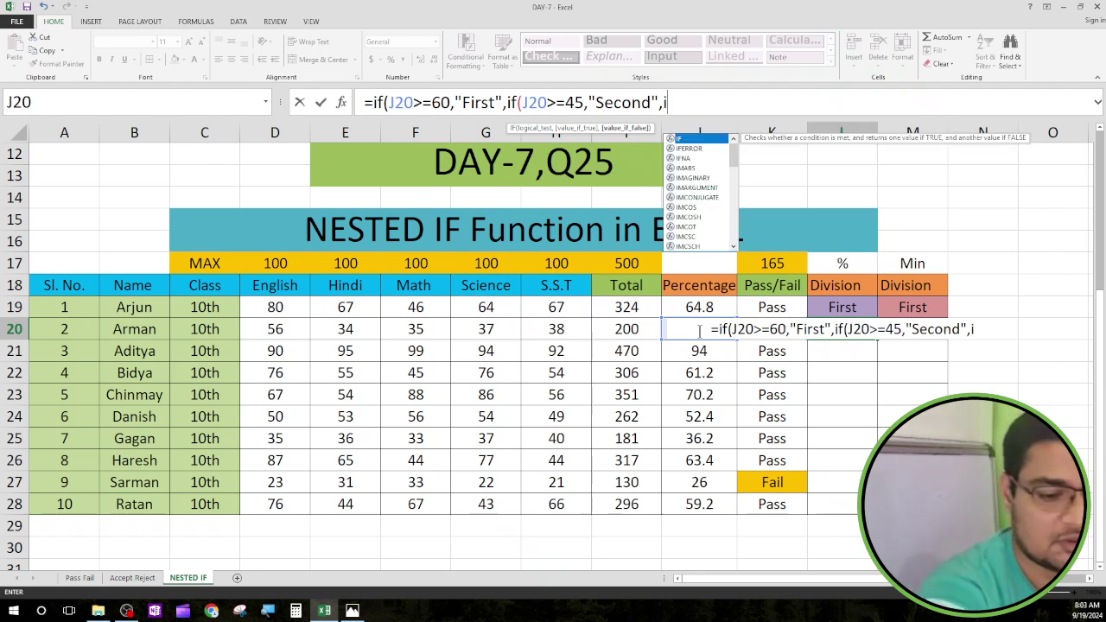
pyautogui.write('f(')
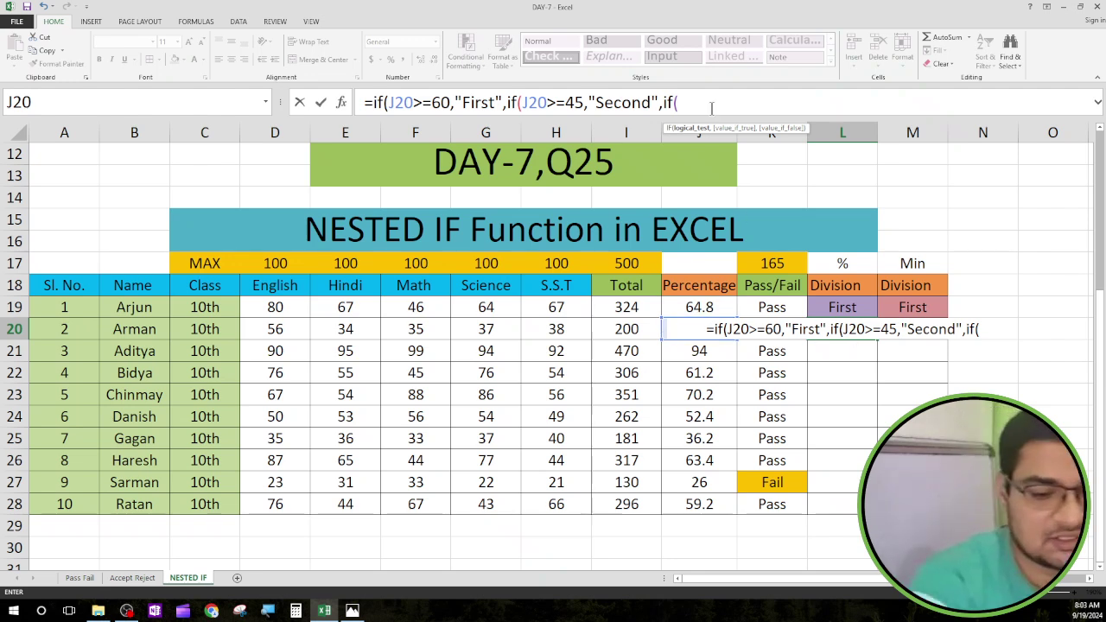
pyautogui.write('j2')
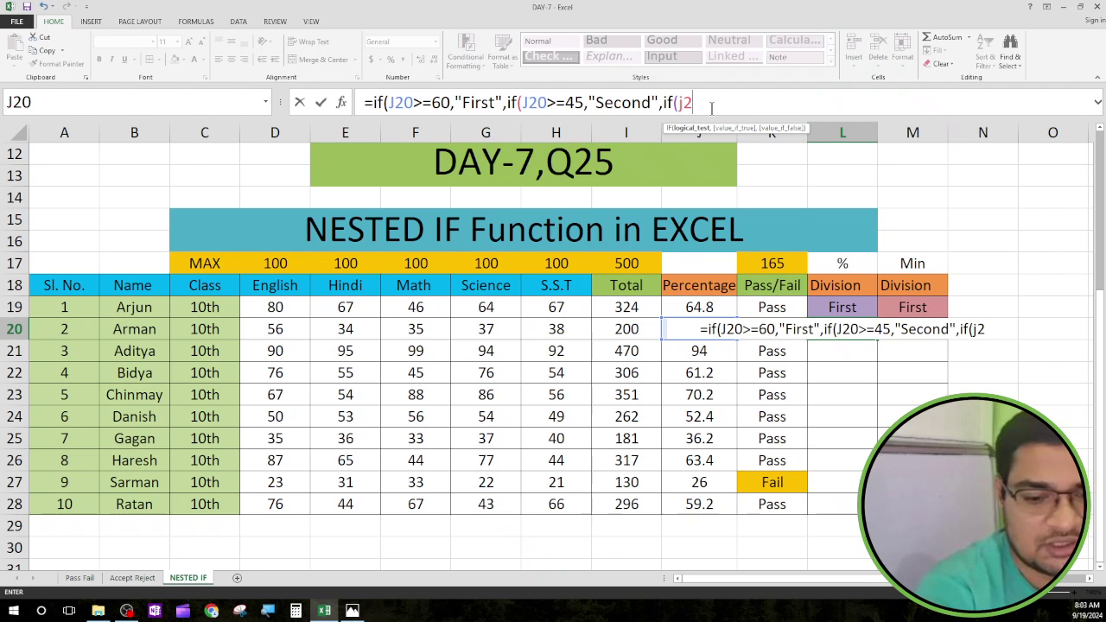
pyautogui.write('0>')
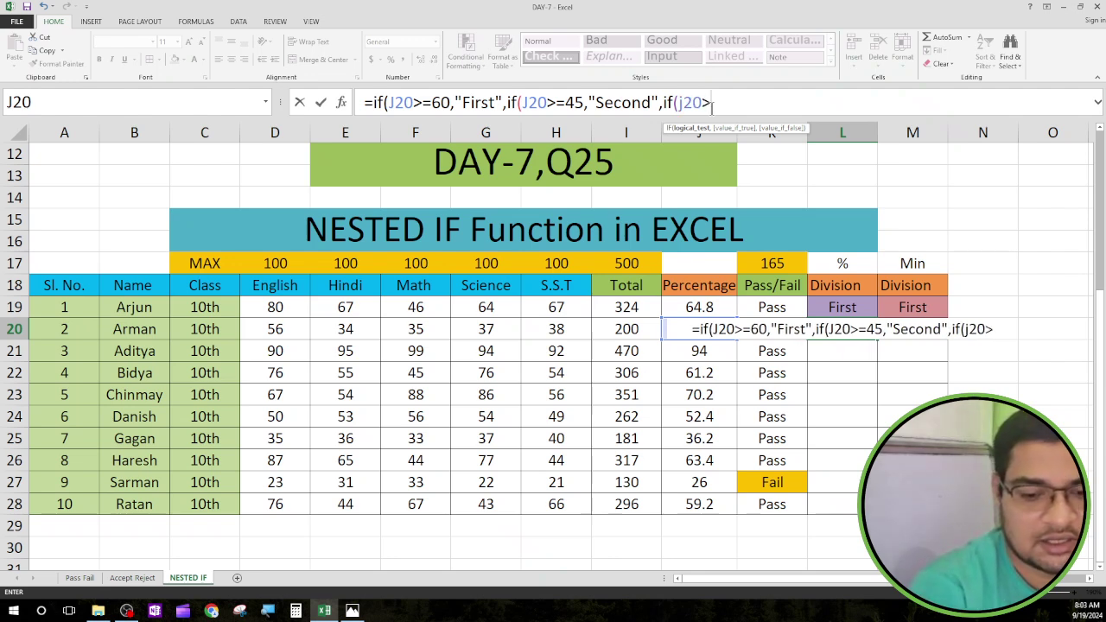
pyautogui.write('=')
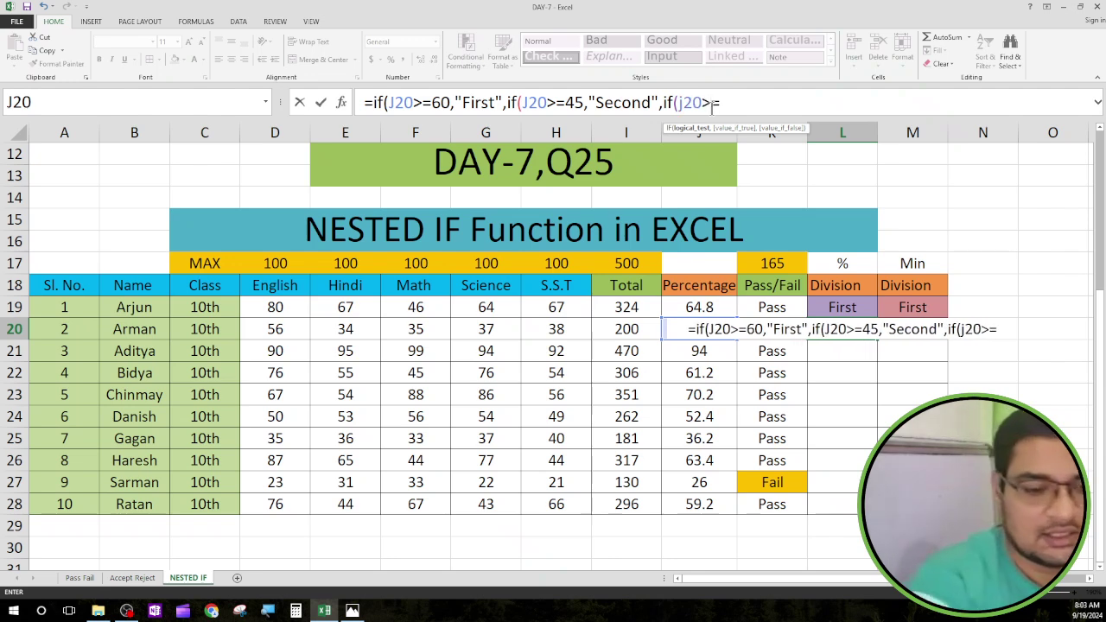
pyautogui.write('33')
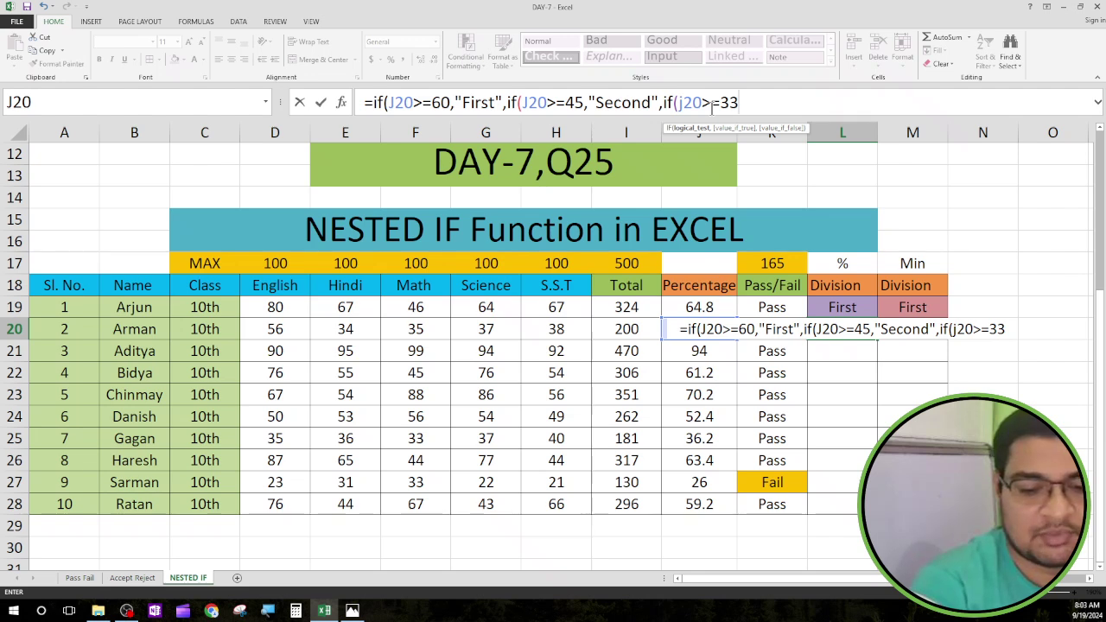
pyautogui.write(',')
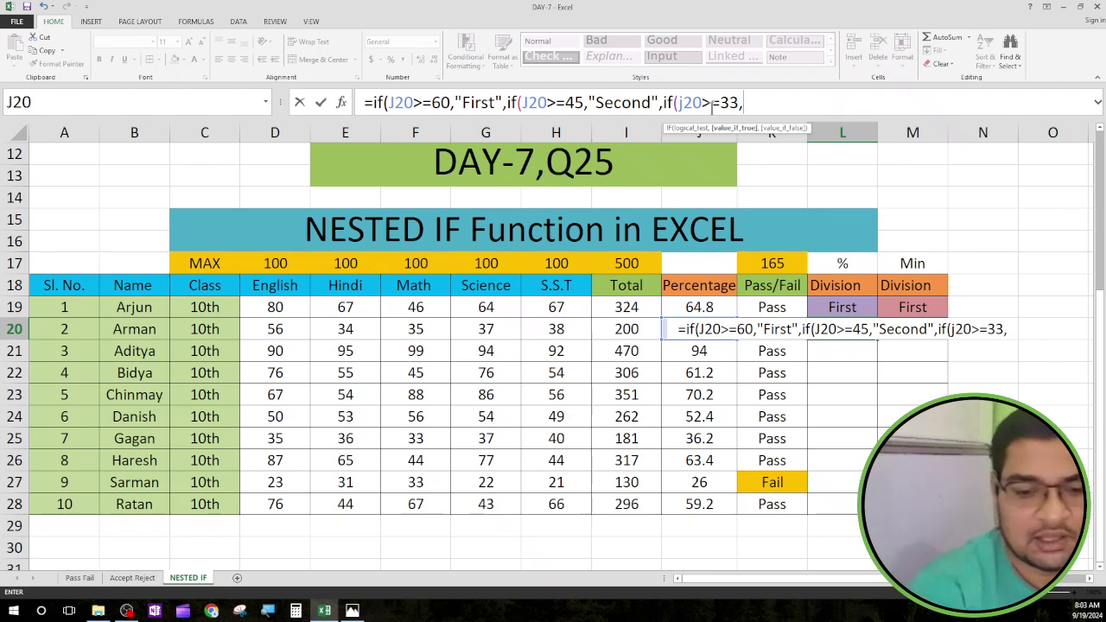
pyautogui.write('"')
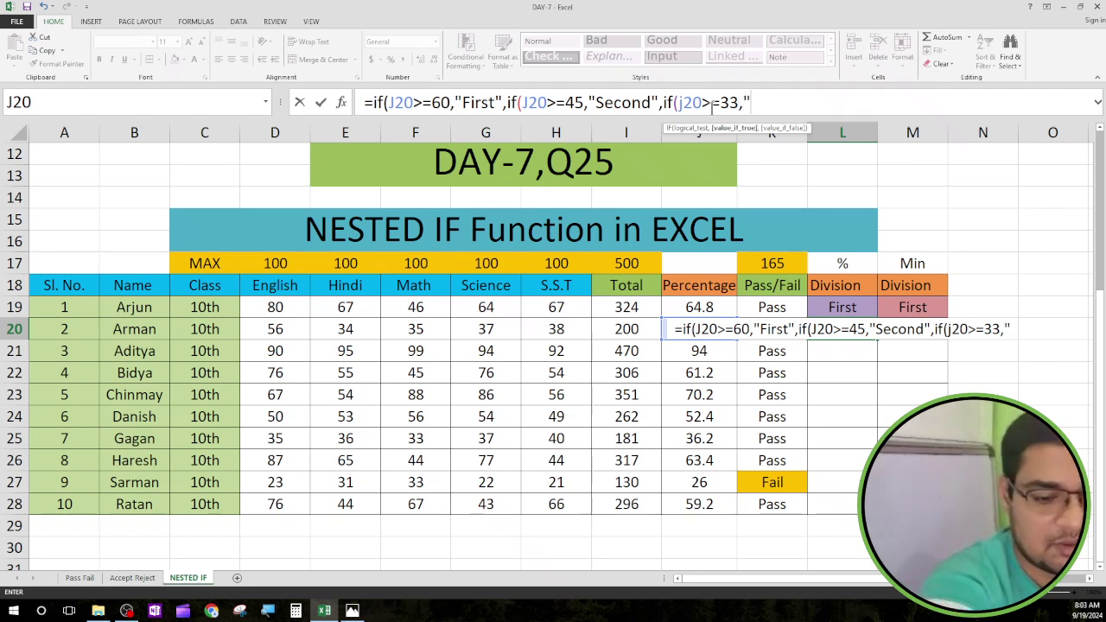
pyautogui.write('Thir')
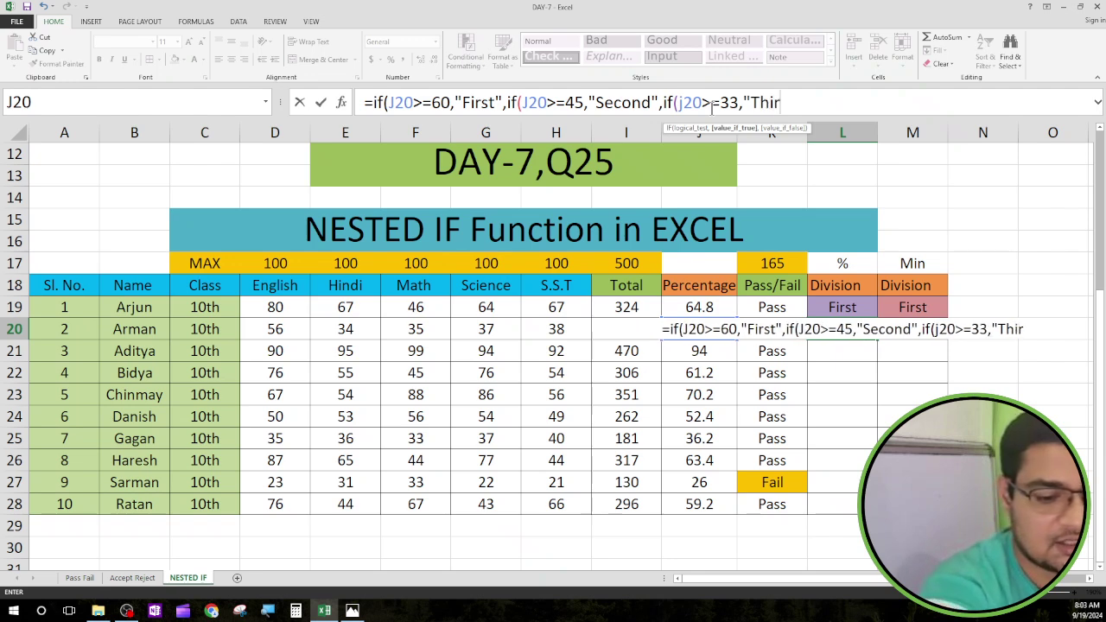
pyautogui.write('d')
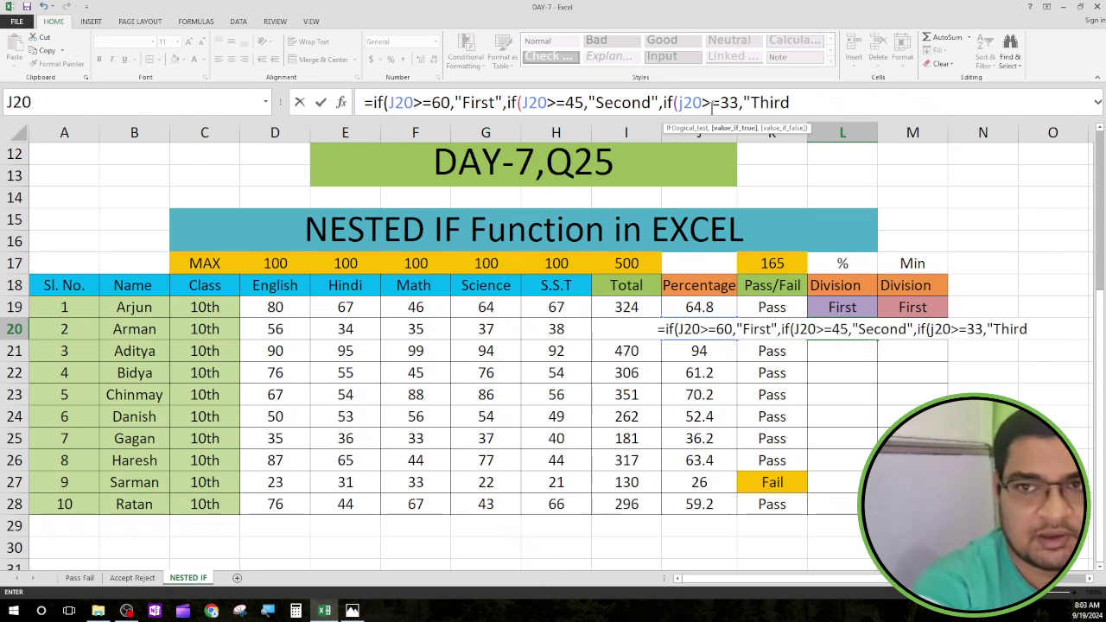
pyautogui.write('"')
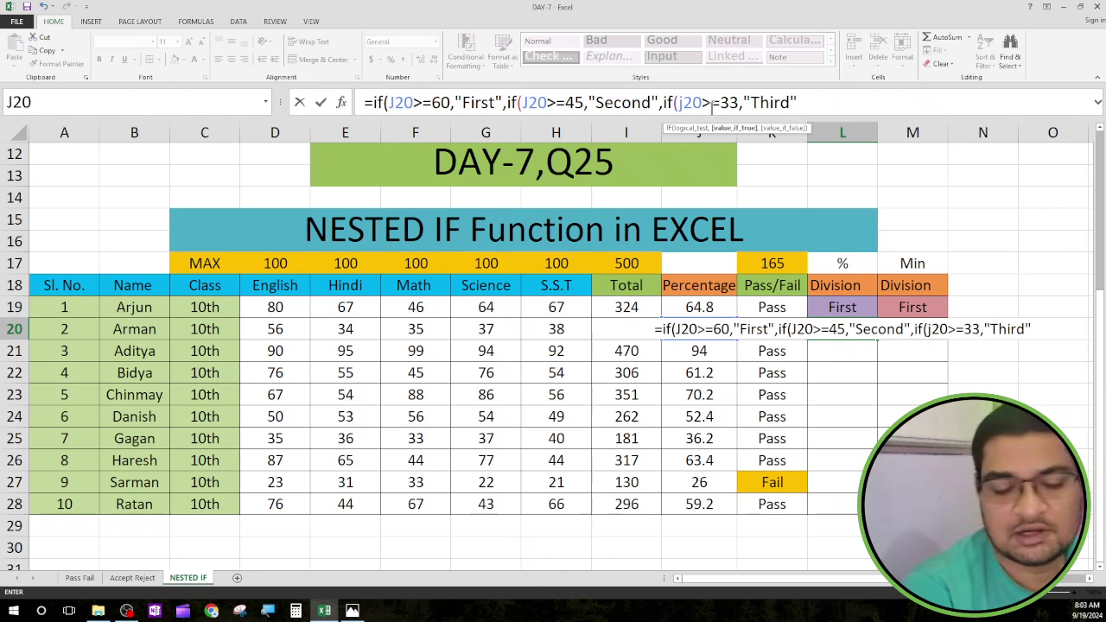
pyautogui.write(',')
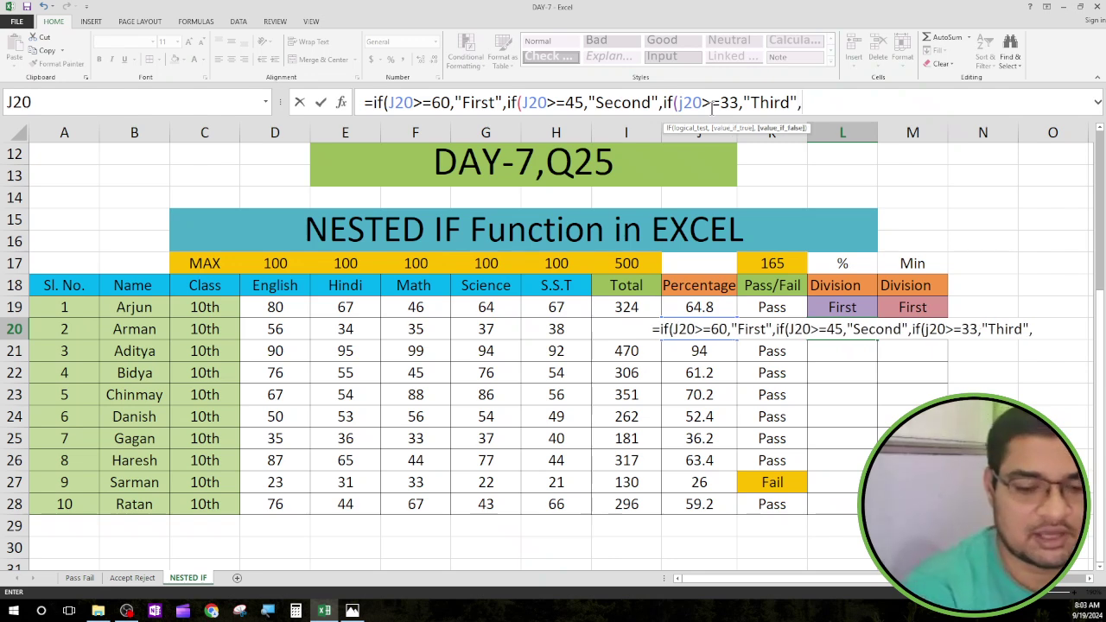
pyautogui.write('i')
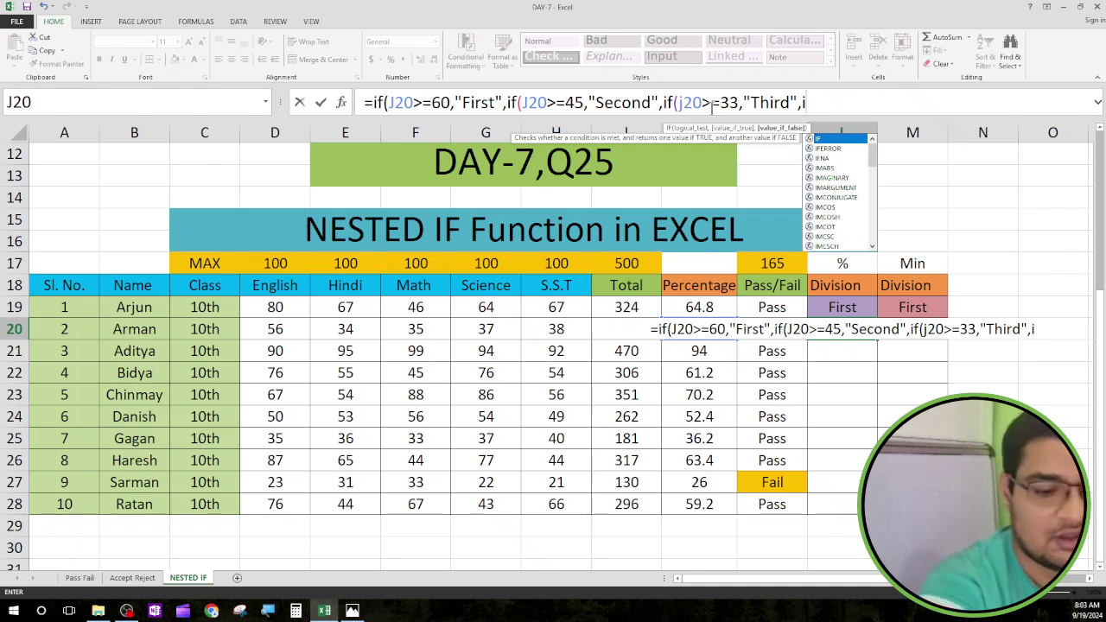
pyautogui.write('f')
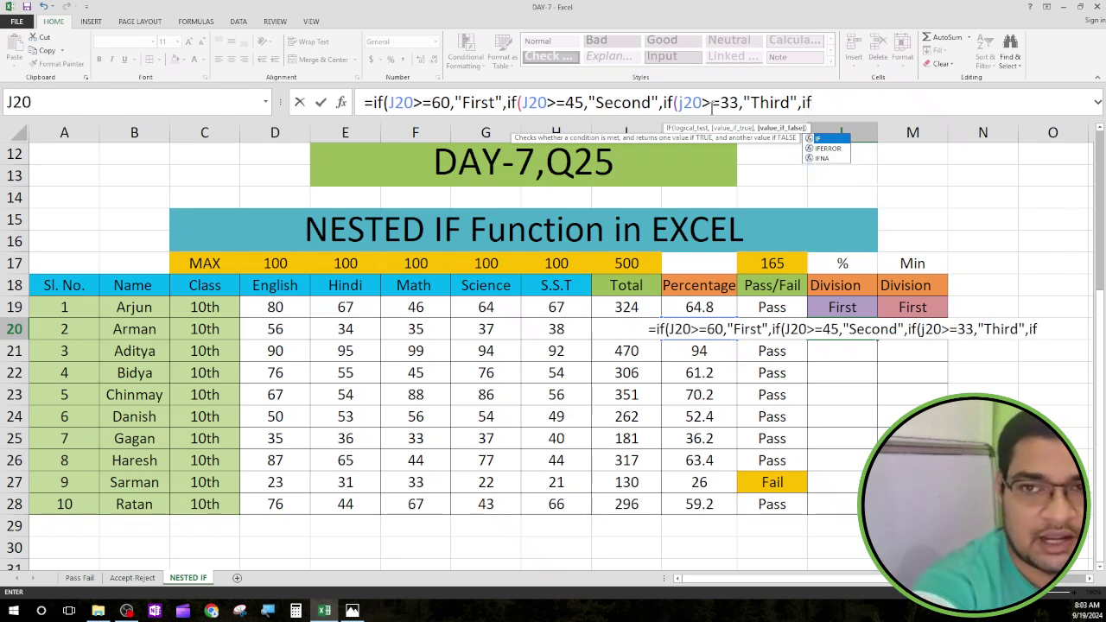
pyautogui.write('(j')
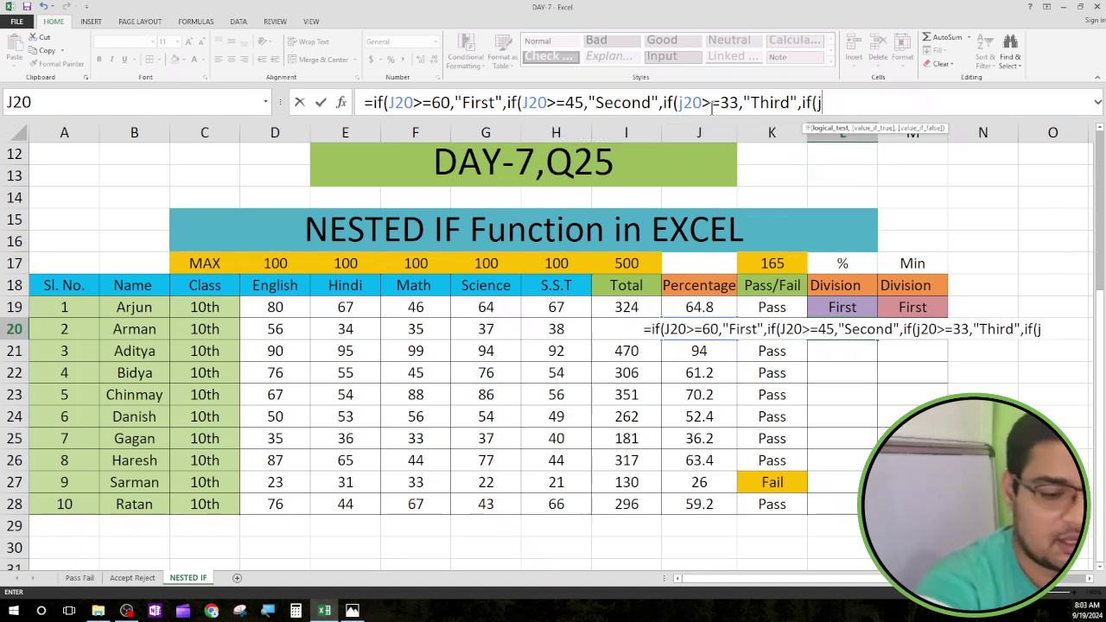
pyautogui.write('20')
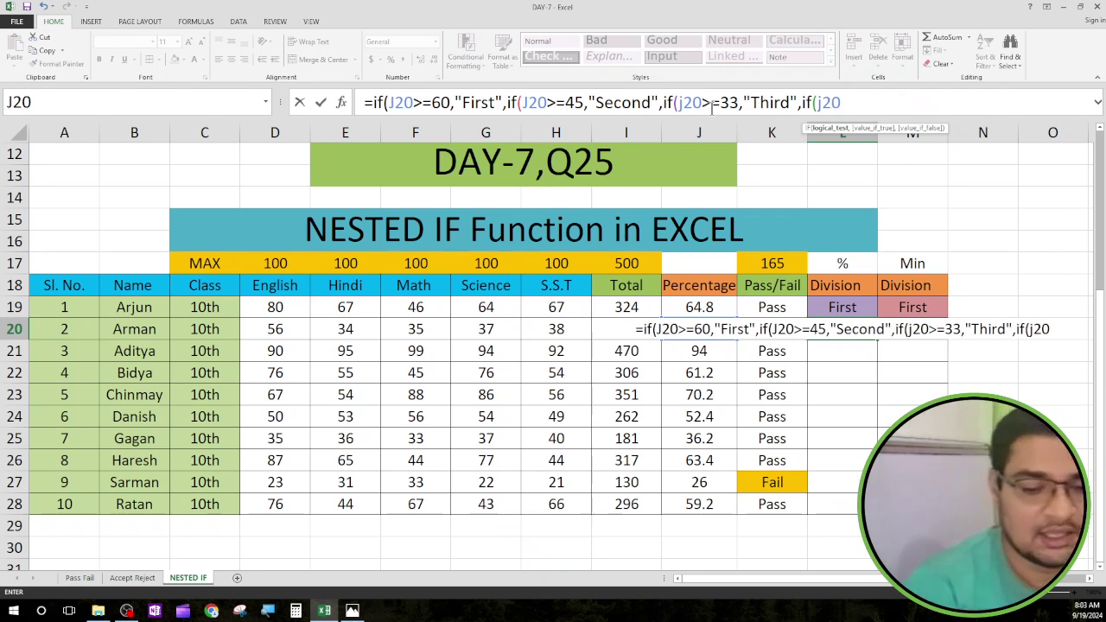
pyautogui.write('<')
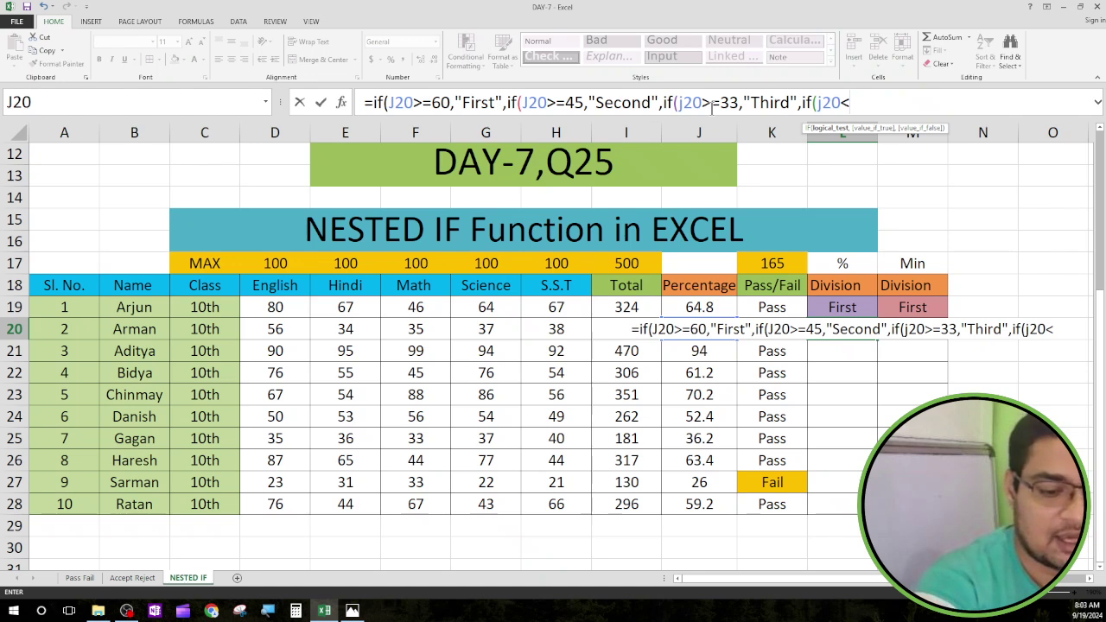
pyautogui.write('33')
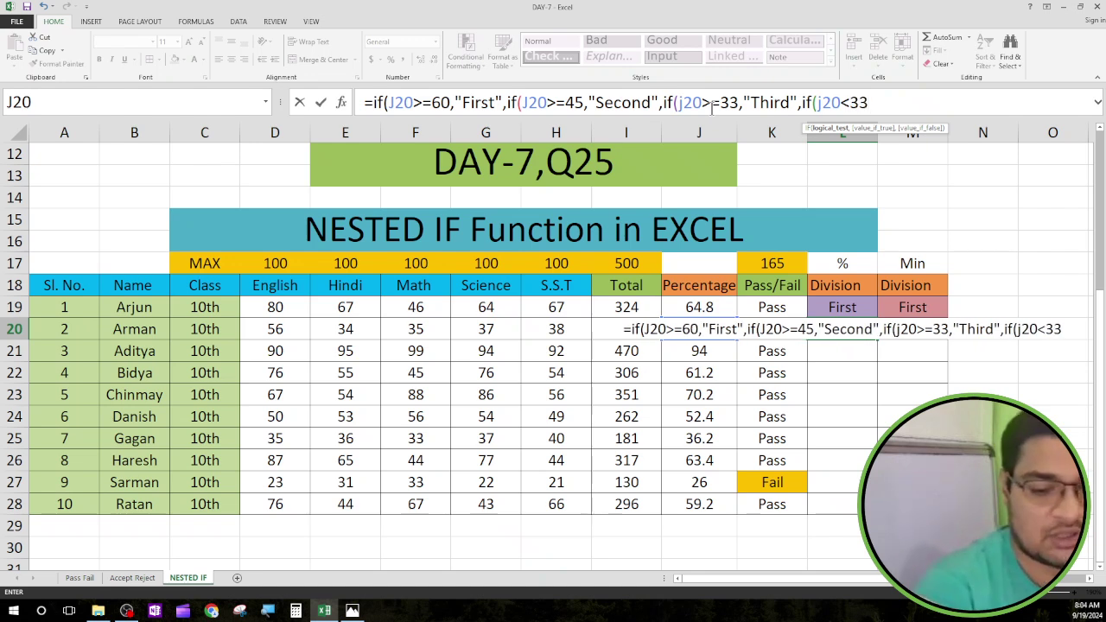
pyautogui.write(',')
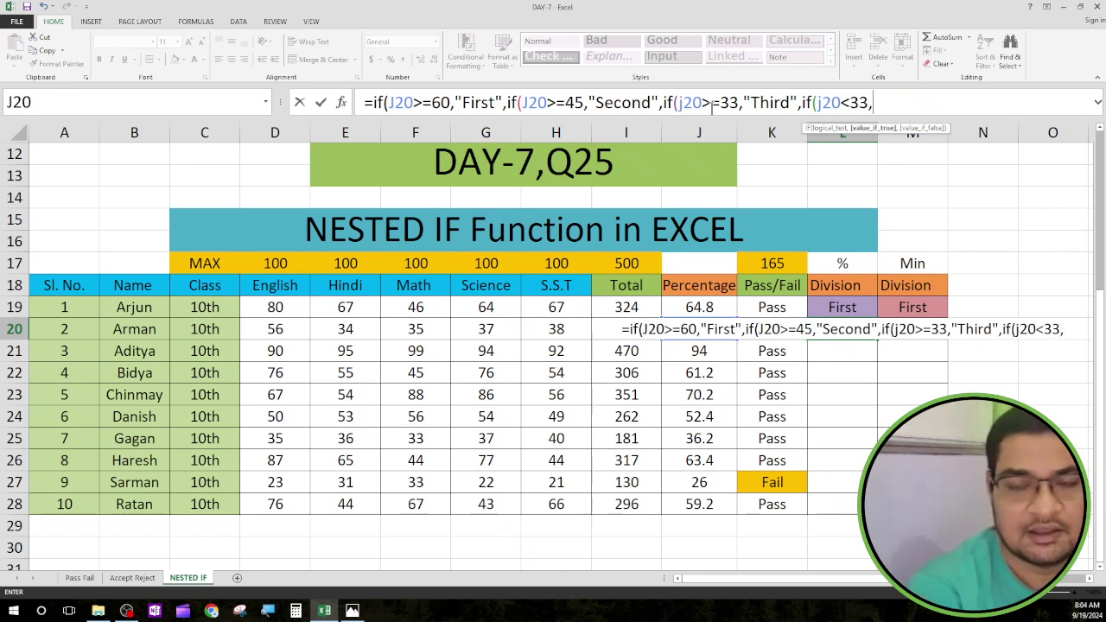
pyautogui.write('"')
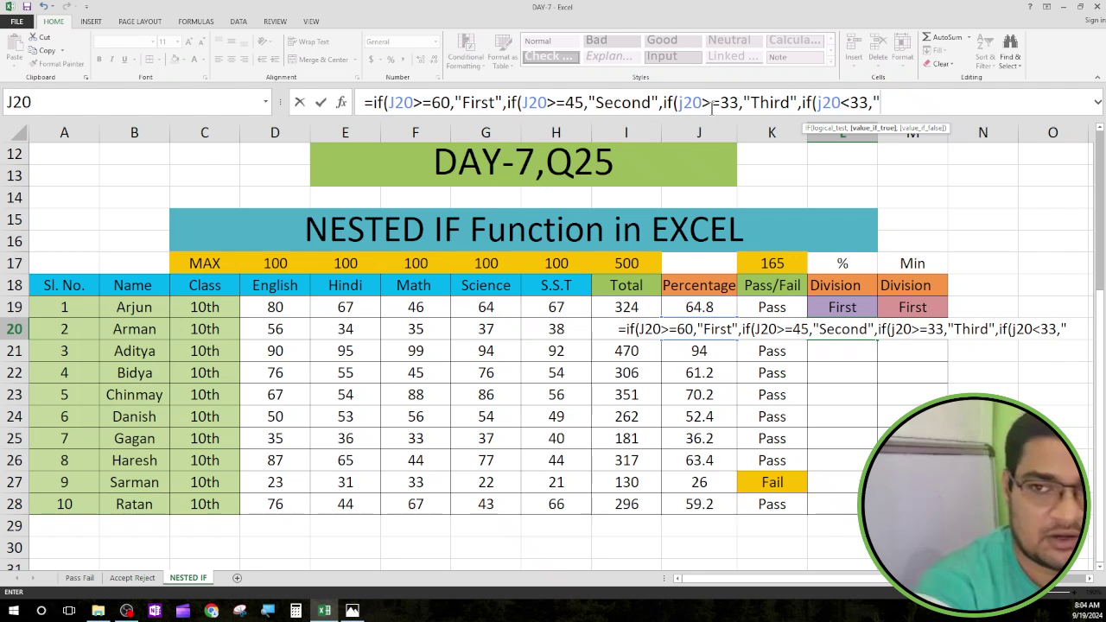
pyautogui.write('Fa')
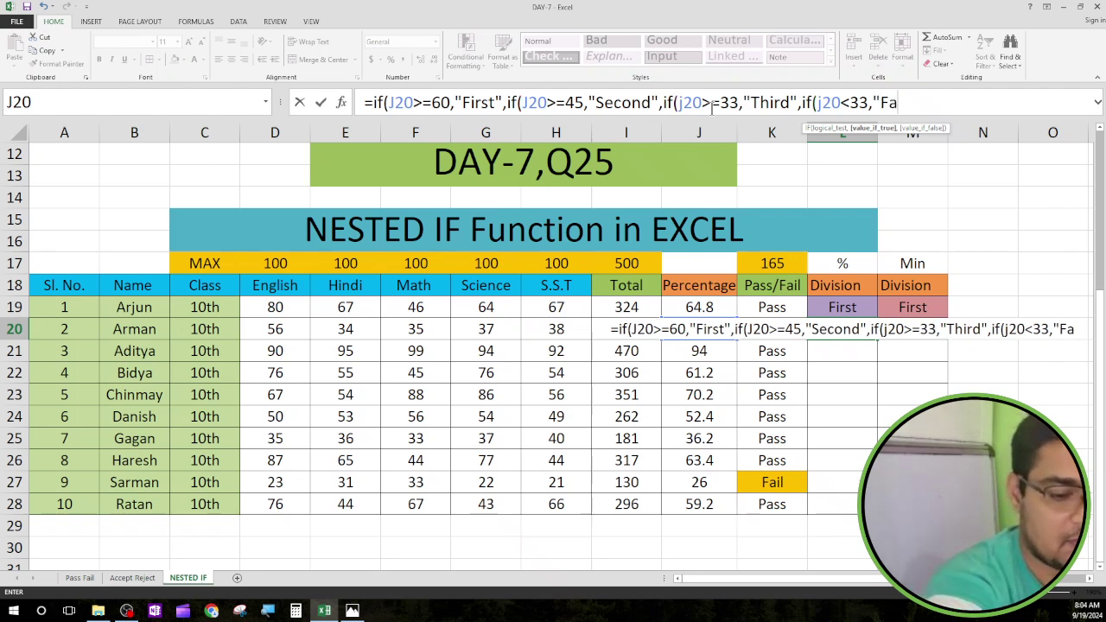
pyautogui.write('il')
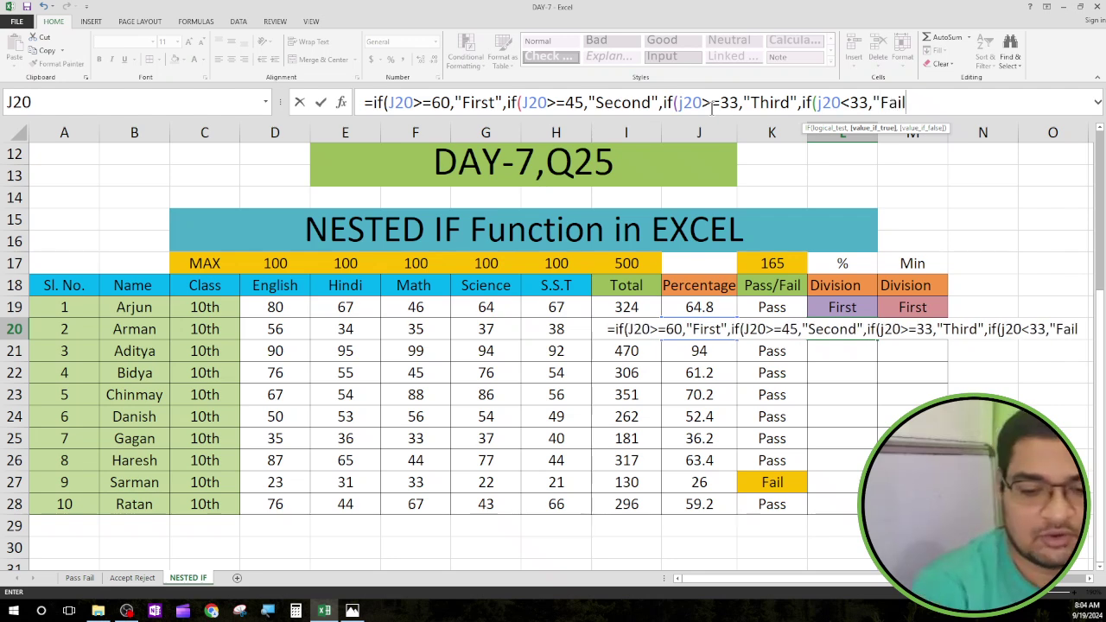
pyautogui.write('"')
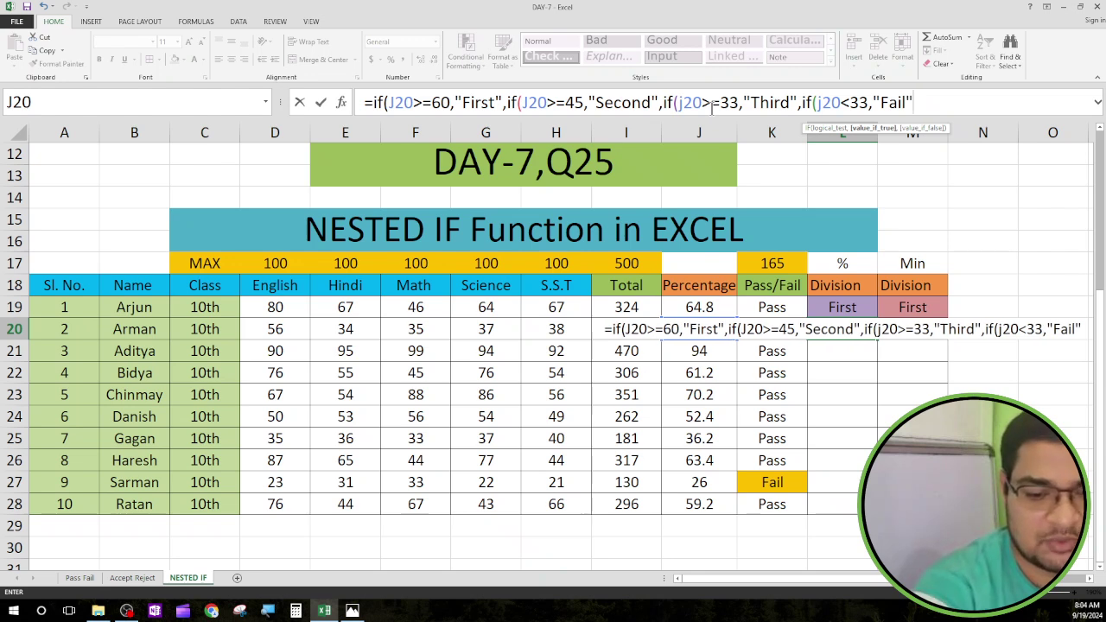
pyautogui.write(')))')
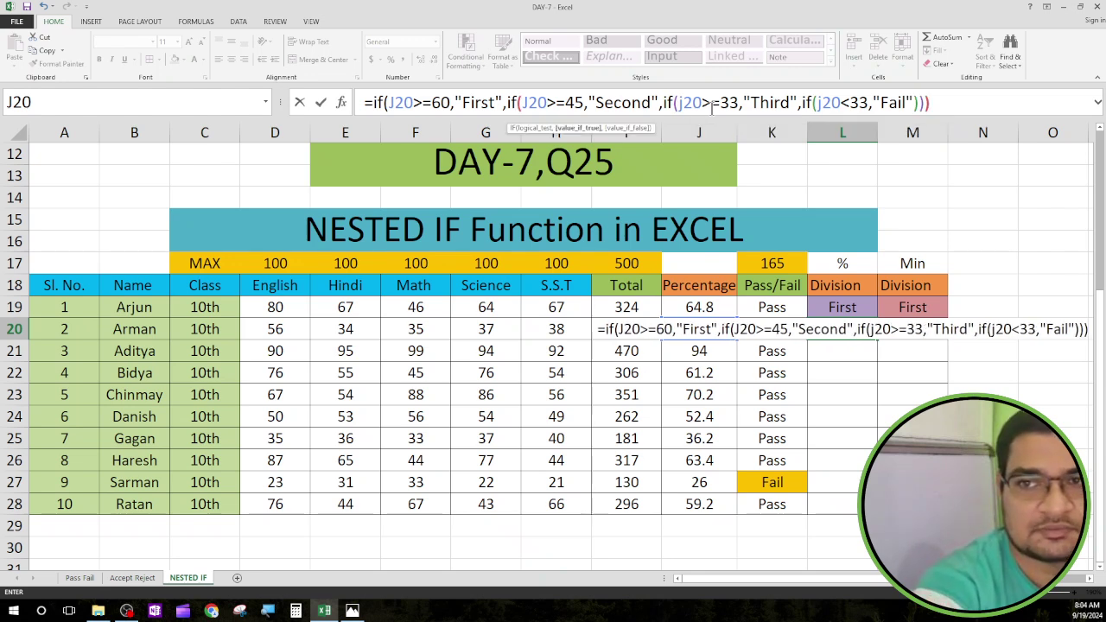
# Step: Add the missing final ')' to row 20's four-level nested IF and enter it, showing Third
pyautogui.click(964, 103)
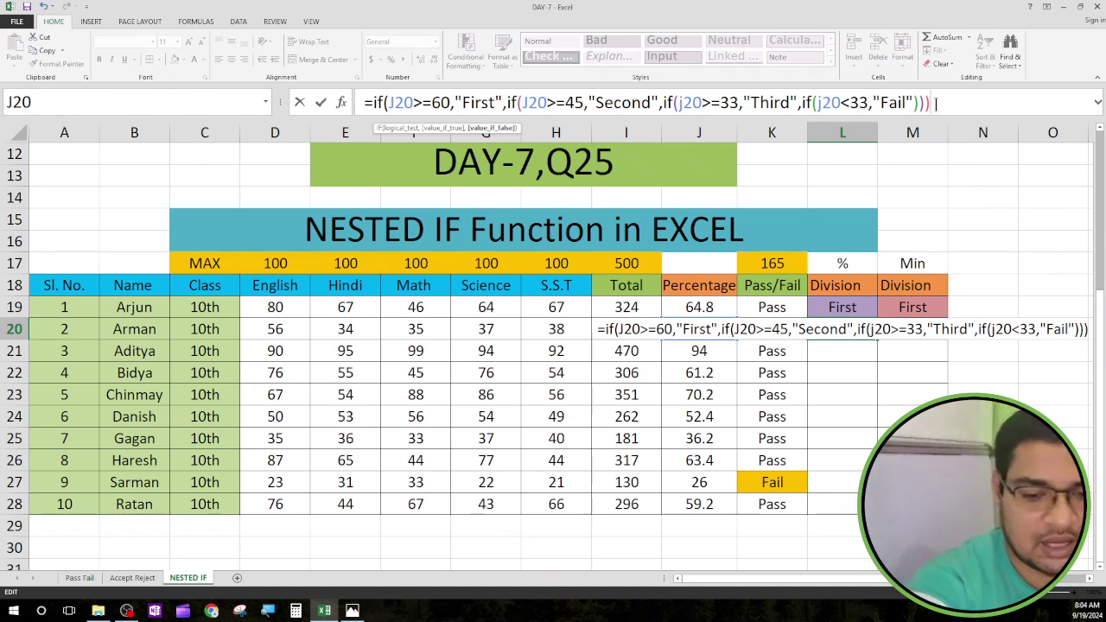
pyautogui.write(')')
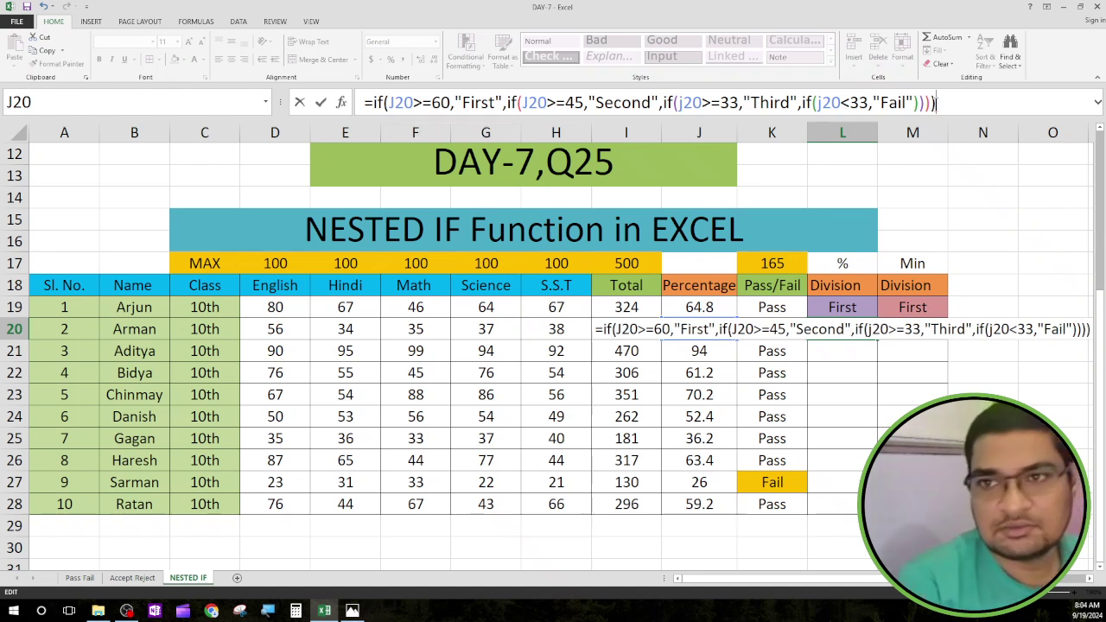
pyautogui.press('Left')
pyautogui.press('Left')
pyautogui.press('Left')
pyautogui.press('Left')
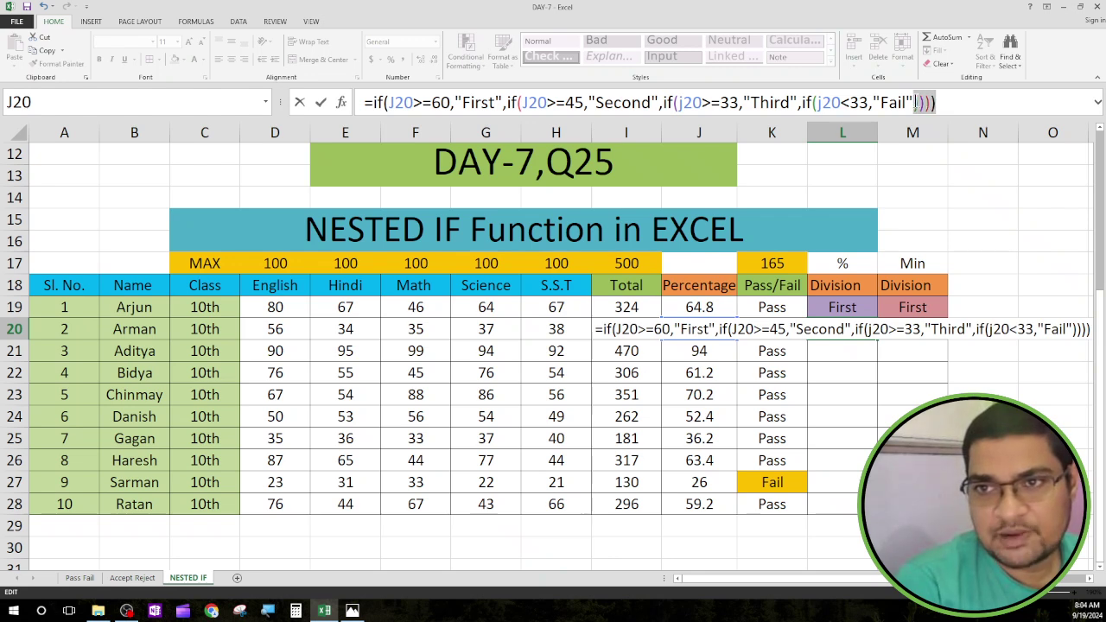
pyautogui.click(388, 102)
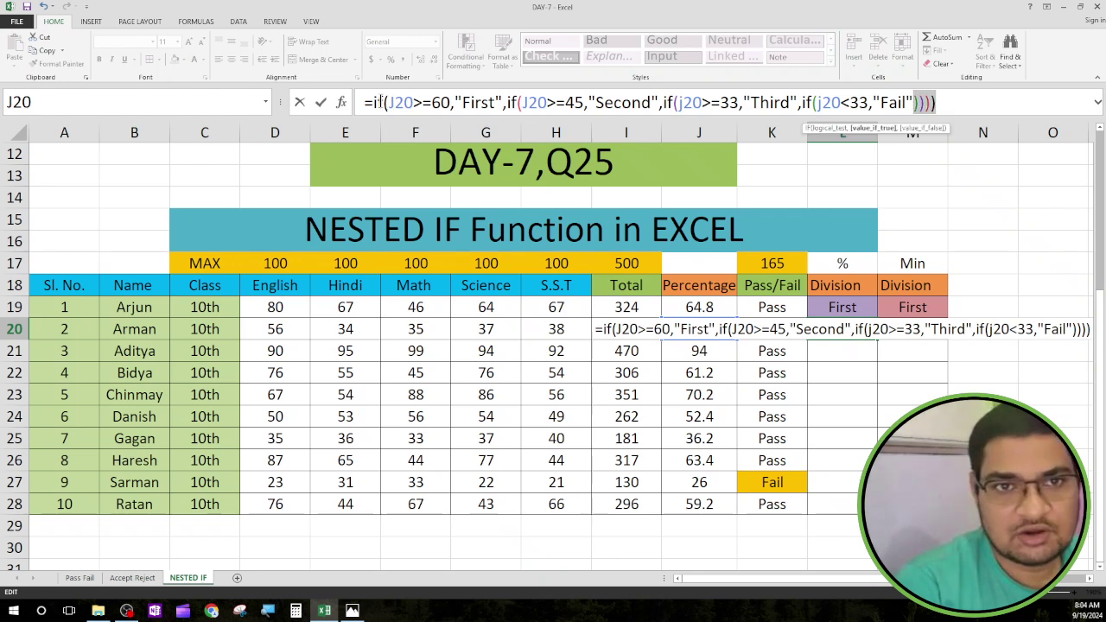
pyautogui.click(386, 102)
pyautogui.press('Right')
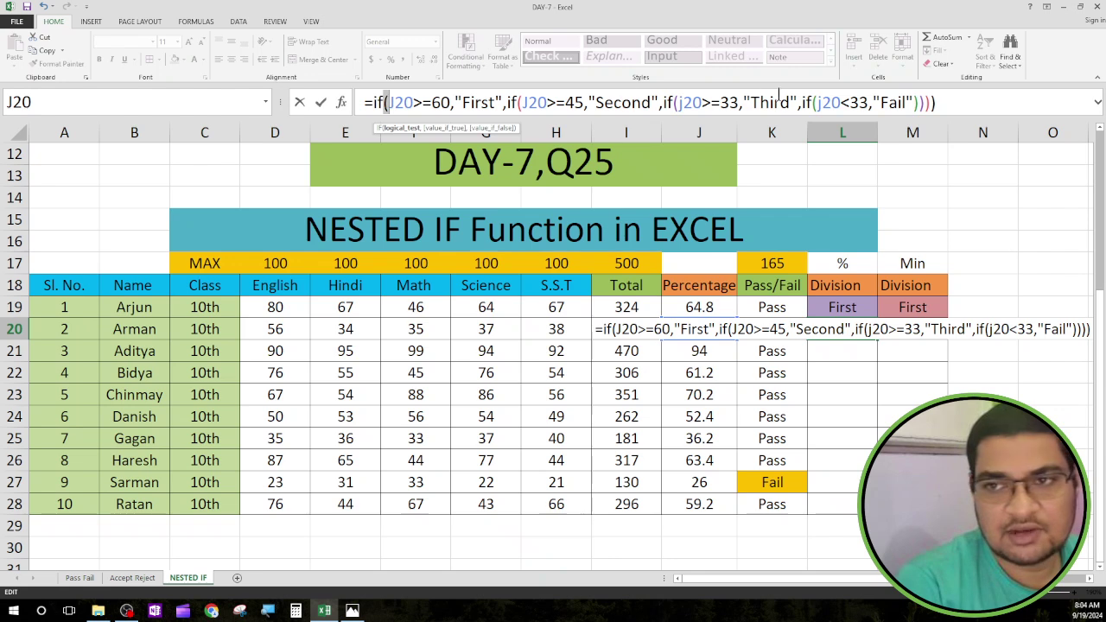
pyautogui.press('Return')
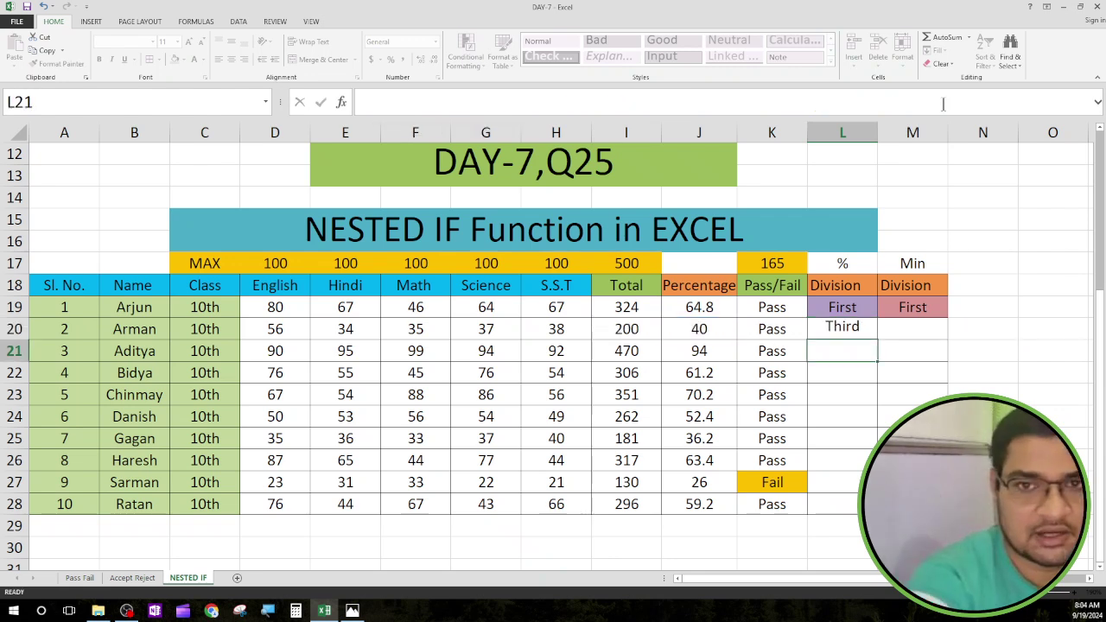
# Step: Check the percentage in J20, then fill L20's Division formula down through L28
pyautogui.click(864, 333)
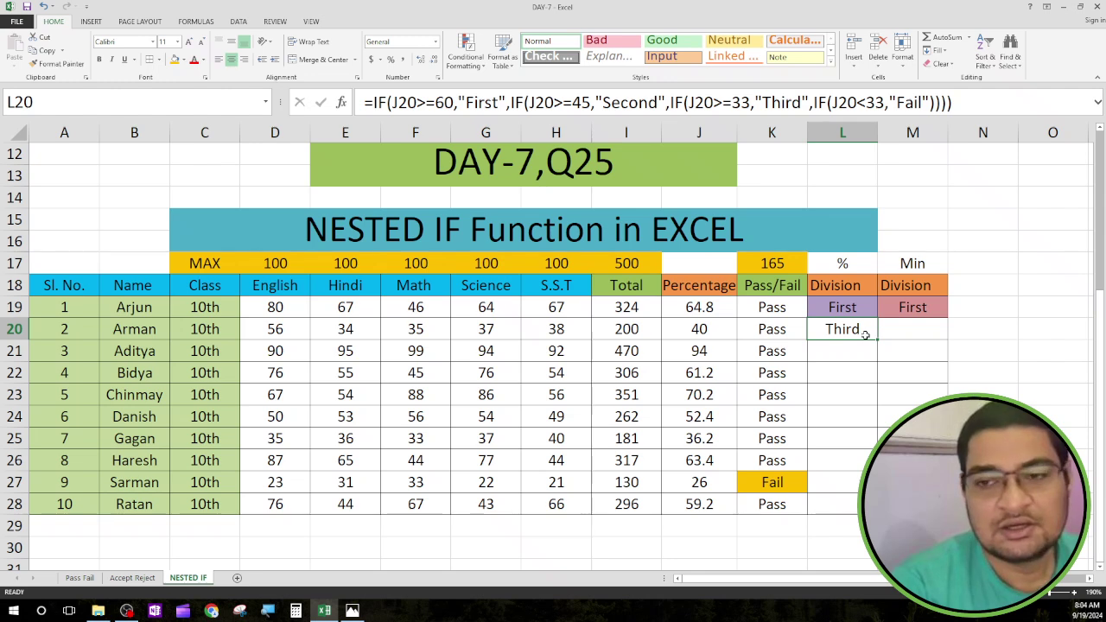
pyautogui.click(701, 329)
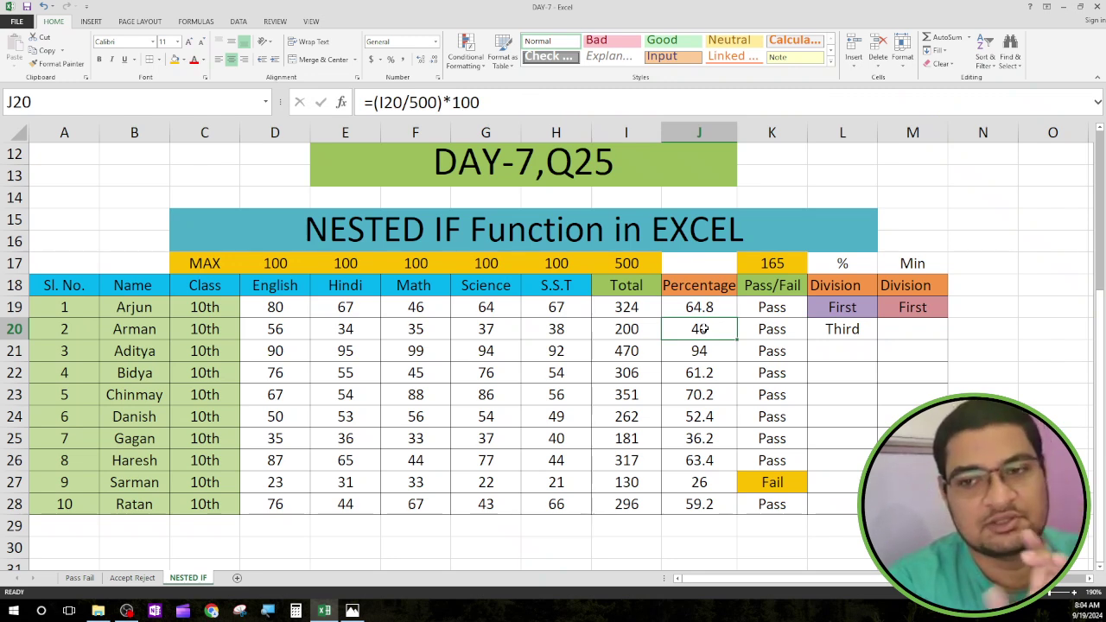
pyautogui.click(867, 334)
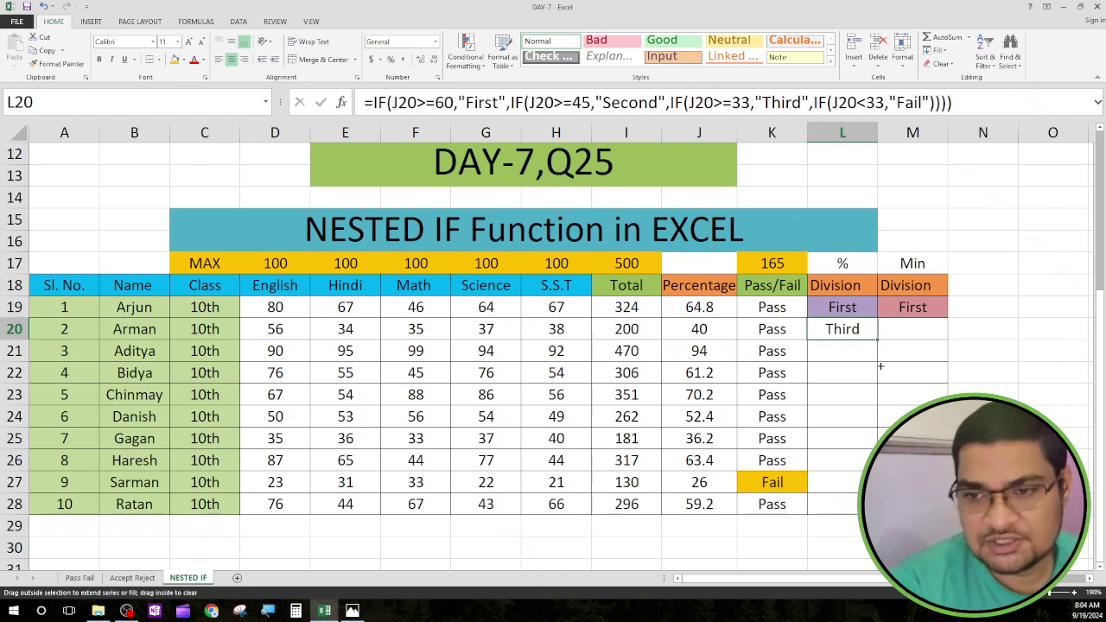
pyautogui.moveTo(878, 342); pyautogui.dragTo(851, 514)
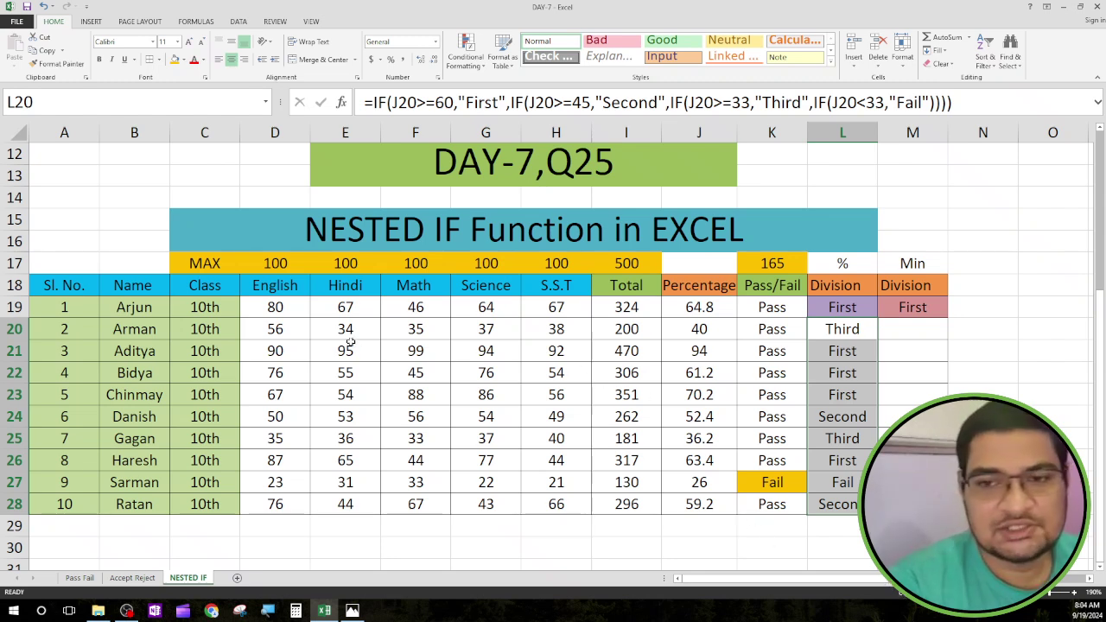
pyautogui.click(292, 308)
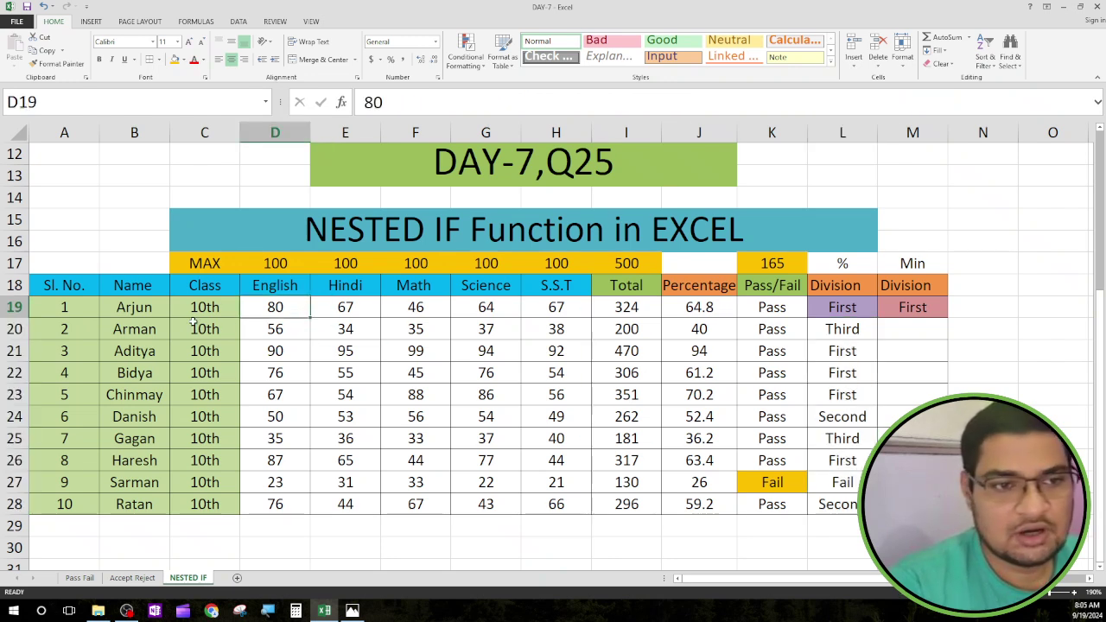
# Step: Change the first student's English mark in D19 from 80 to 30
pyautogui.click(154, 313)
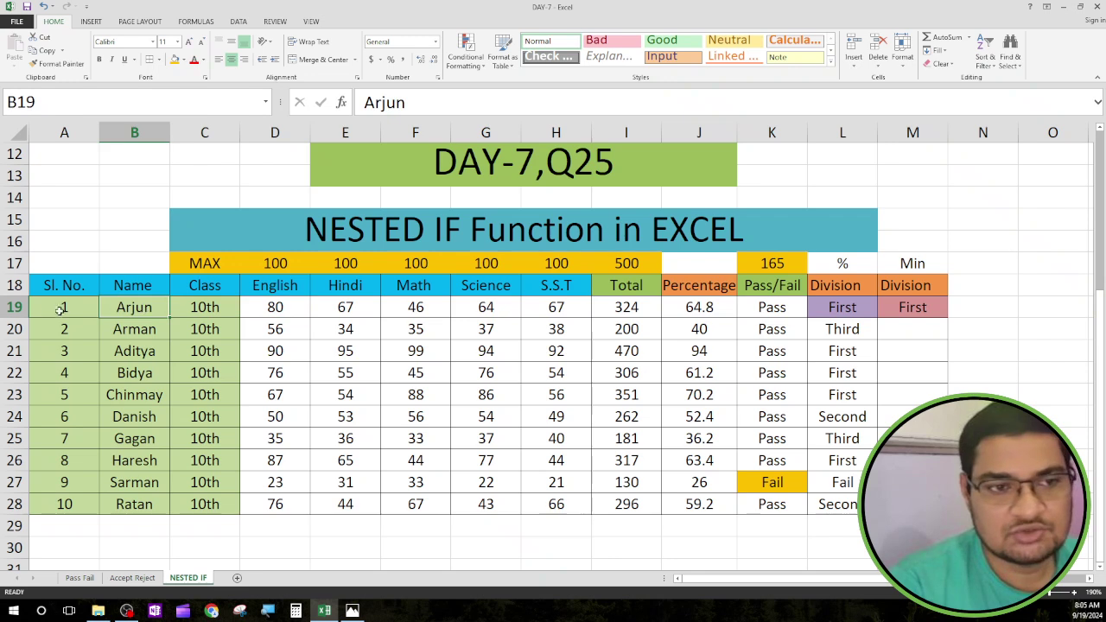
pyautogui.click(11, 307)
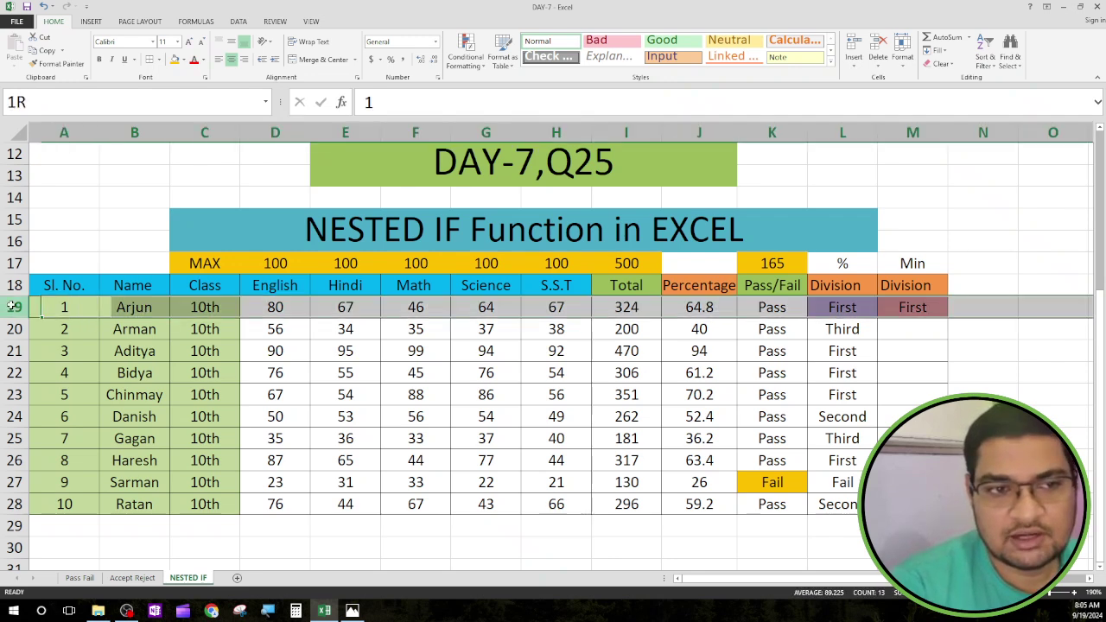
pyautogui.click(270, 313)
pyautogui.click(385, 102)
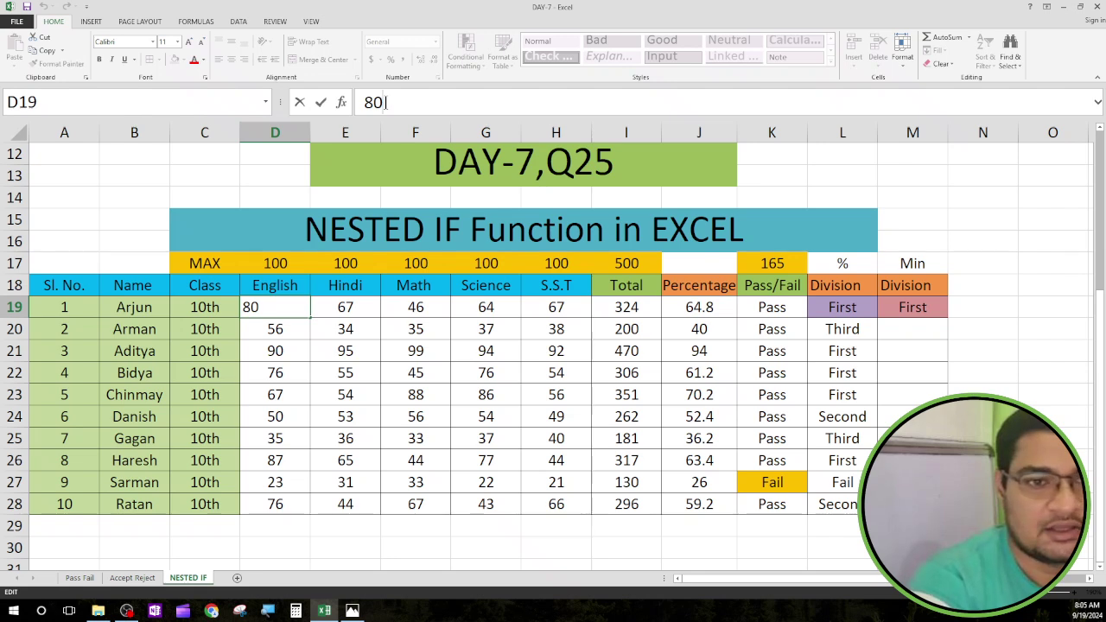
pyautogui.press('BackSpace')
pyautogui.press('BackSpace')
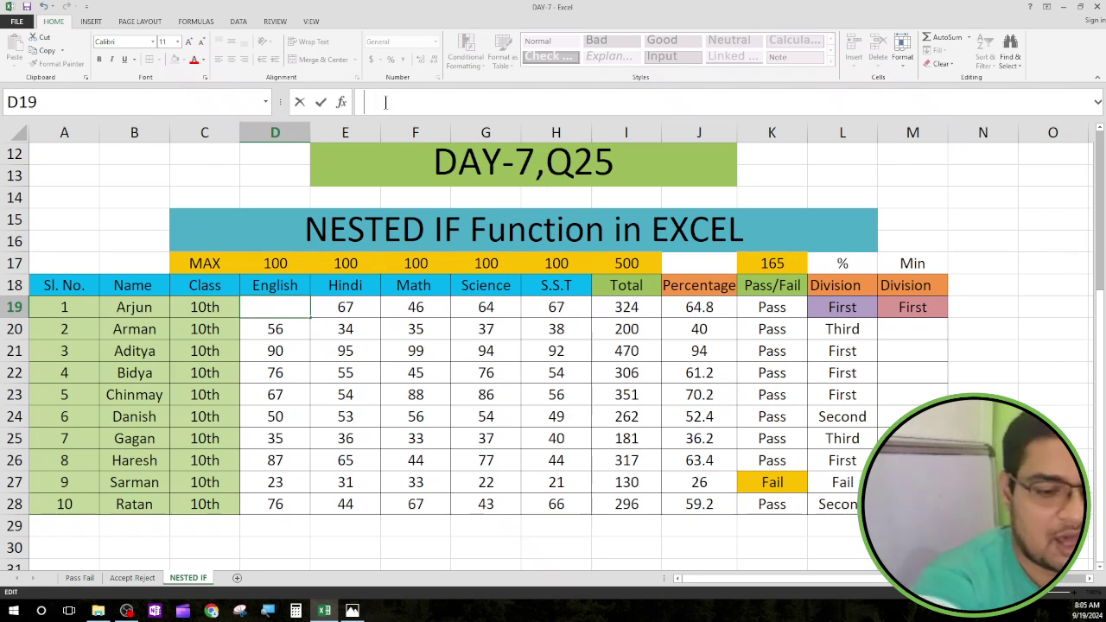
pyautogui.write('30')
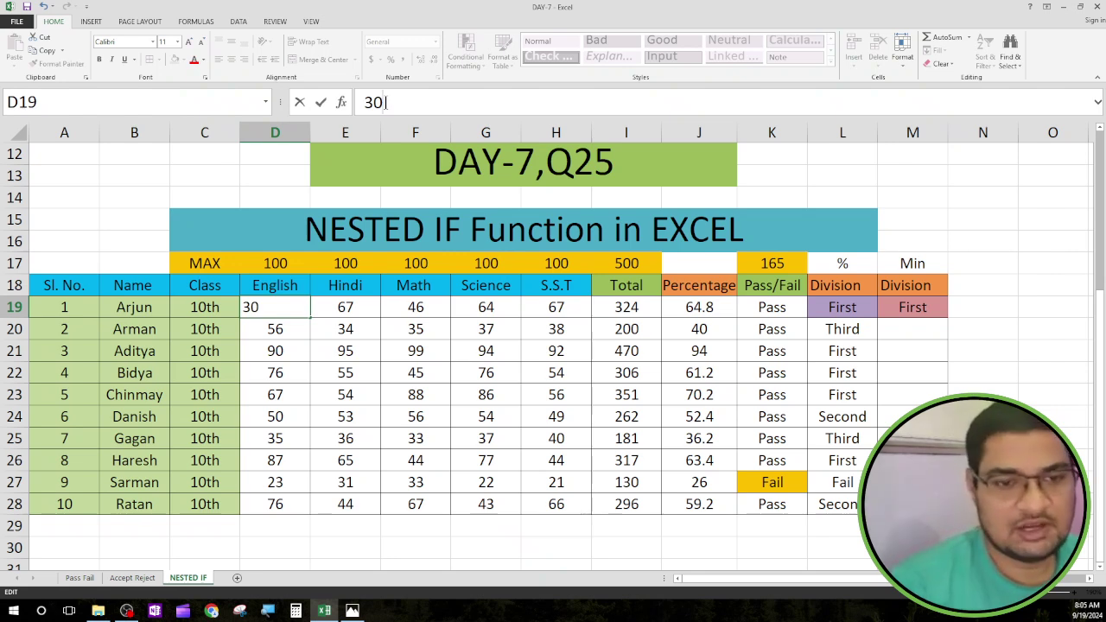
pyautogui.press('Return')
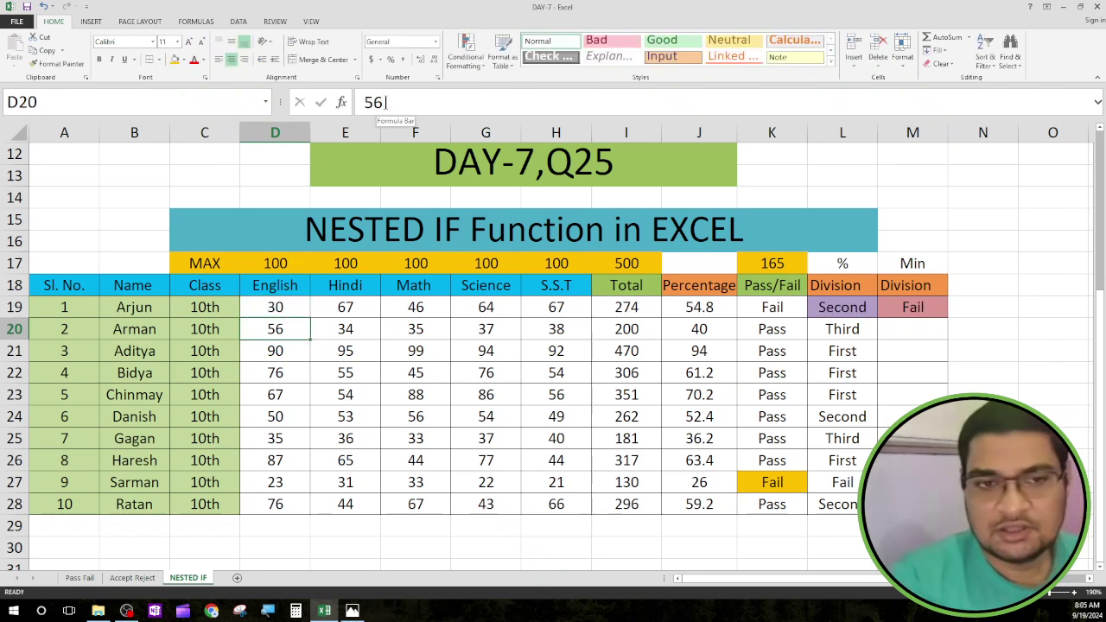
pyautogui.click(757, 287)
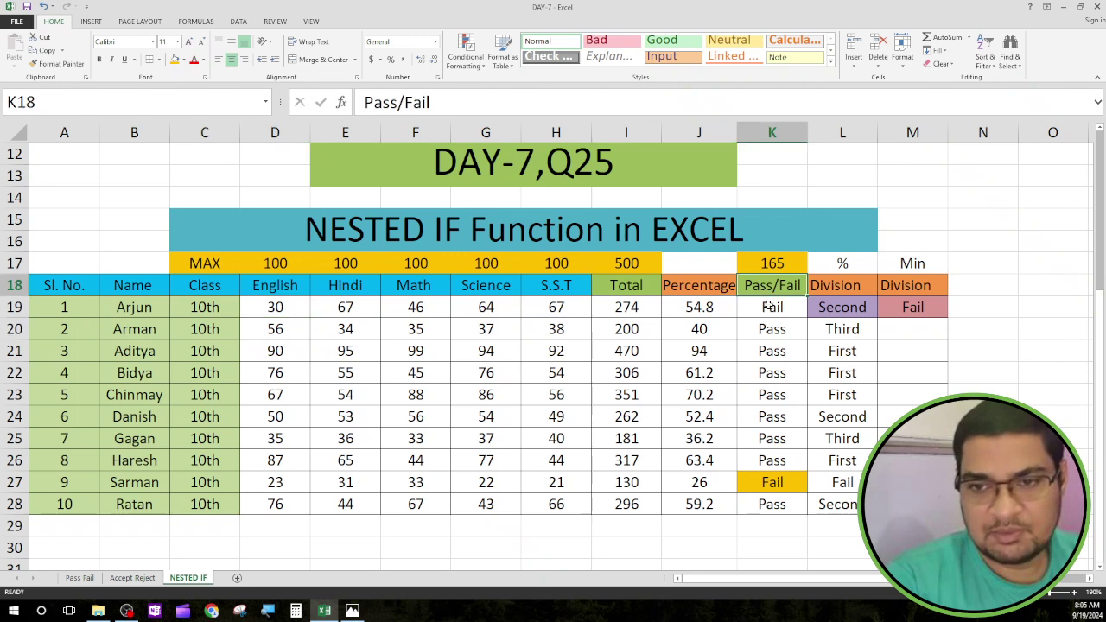
pyautogui.click(768, 308)
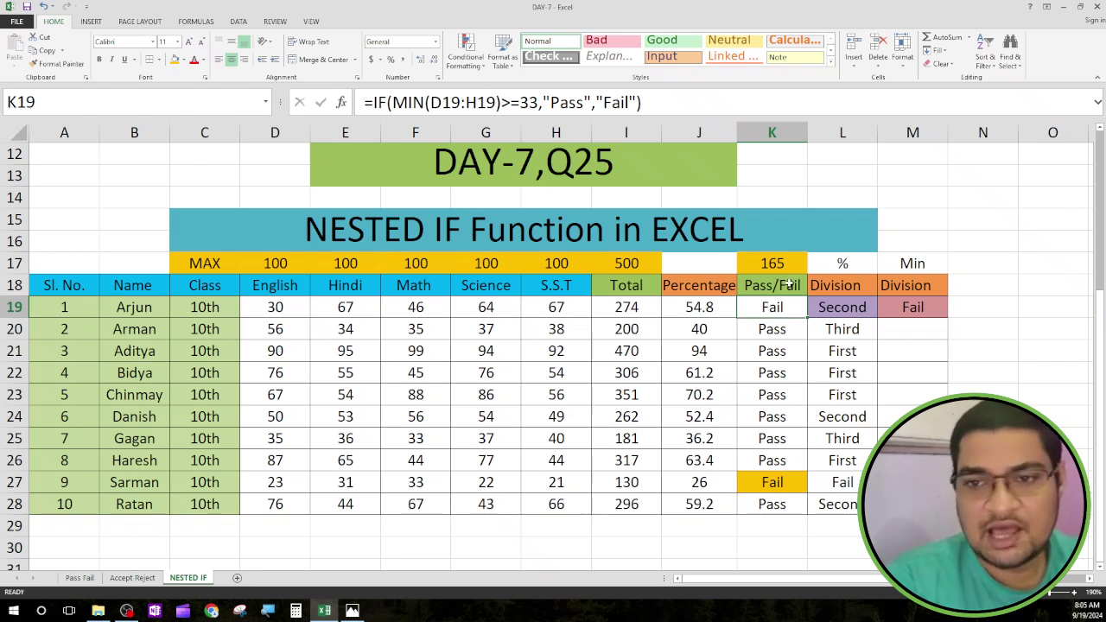
pyautogui.click(789, 285)
pyautogui.click(789, 308)
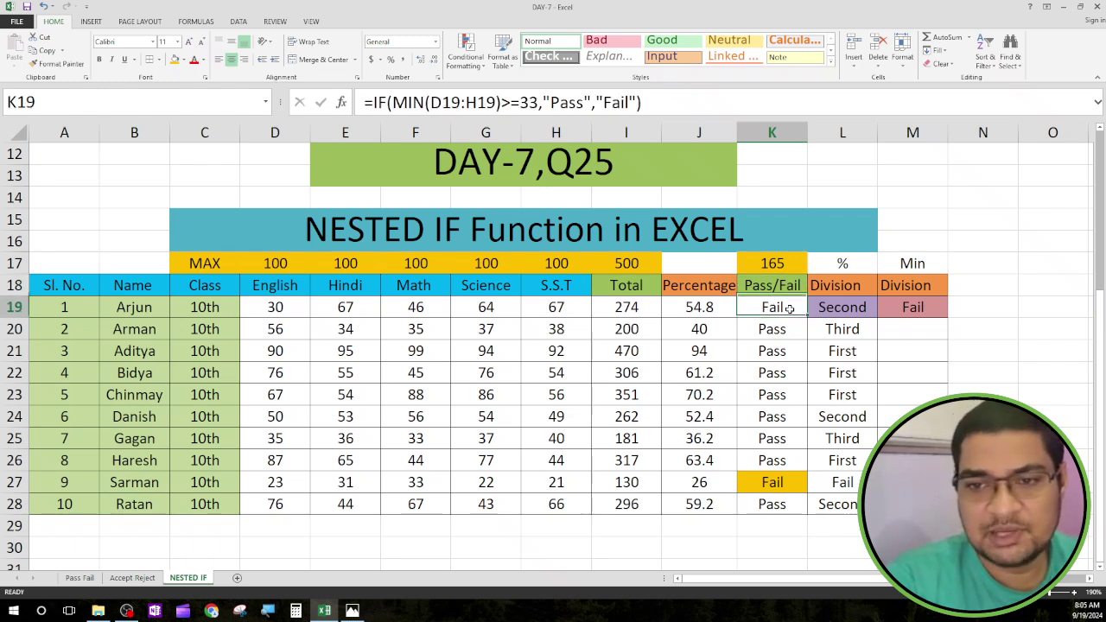
pyautogui.click(856, 285)
pyautogui.click(854, 309)
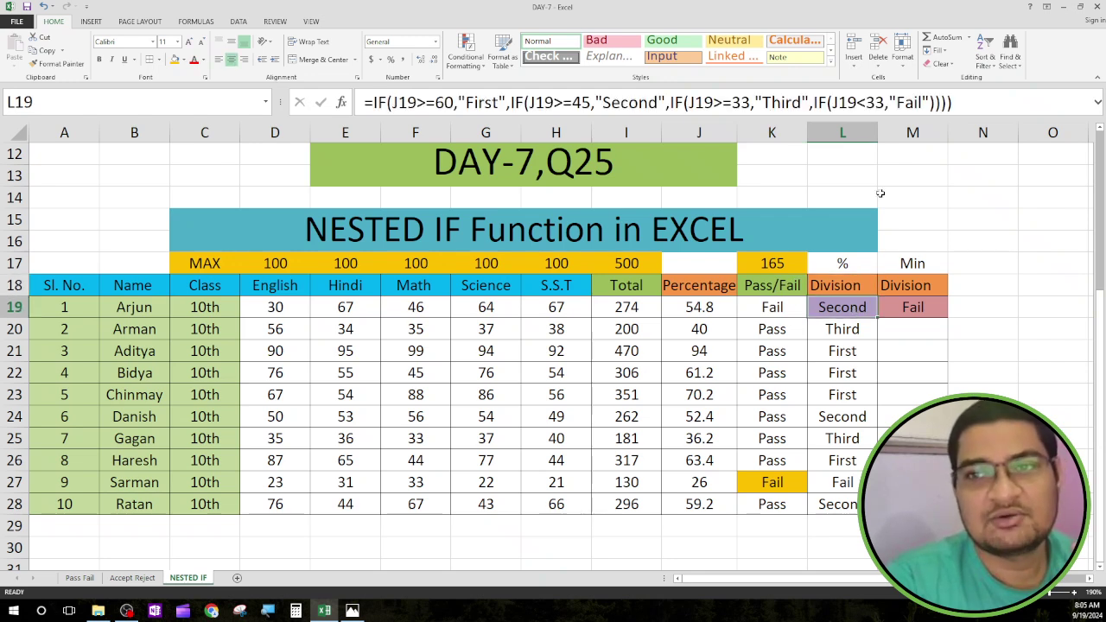
pyautogui.click(958, 103)
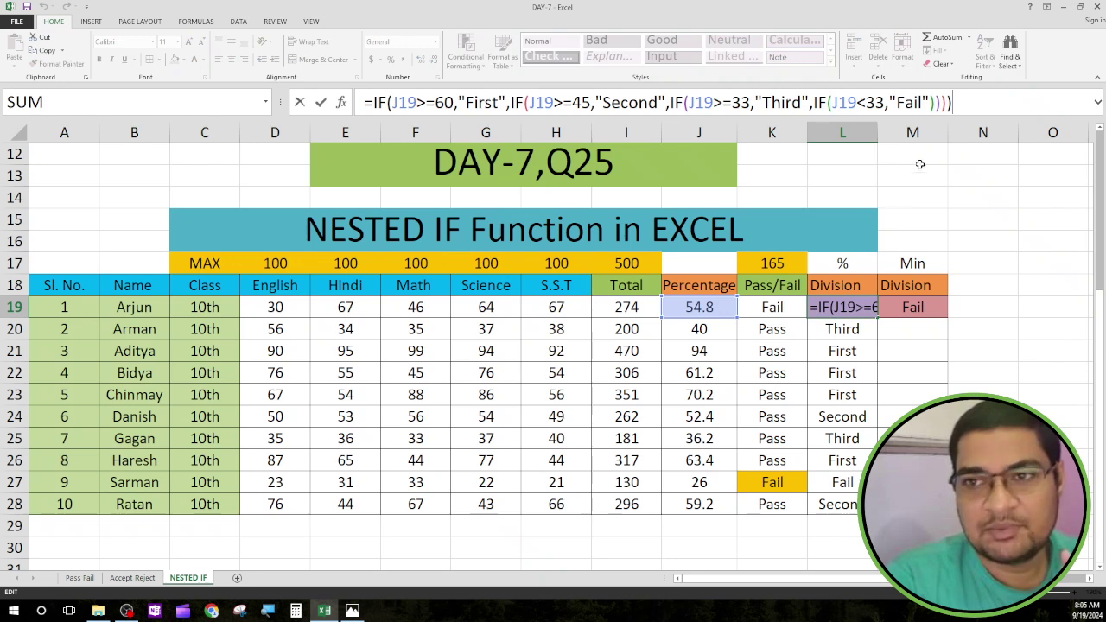
pyautogui.press('Return')
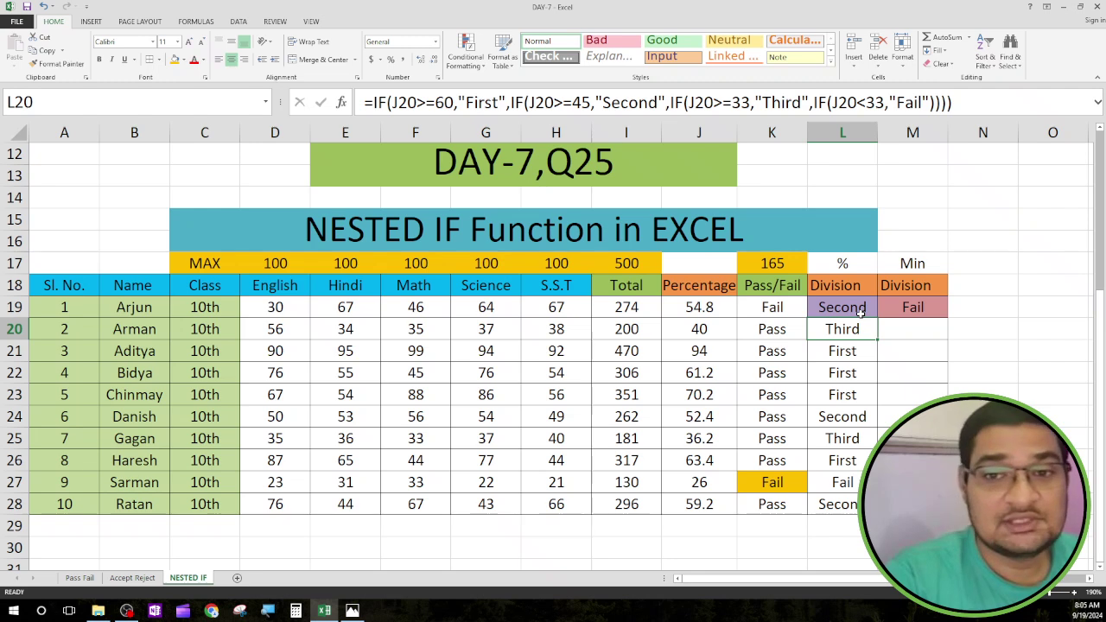
pyautogui.click(846, 289)
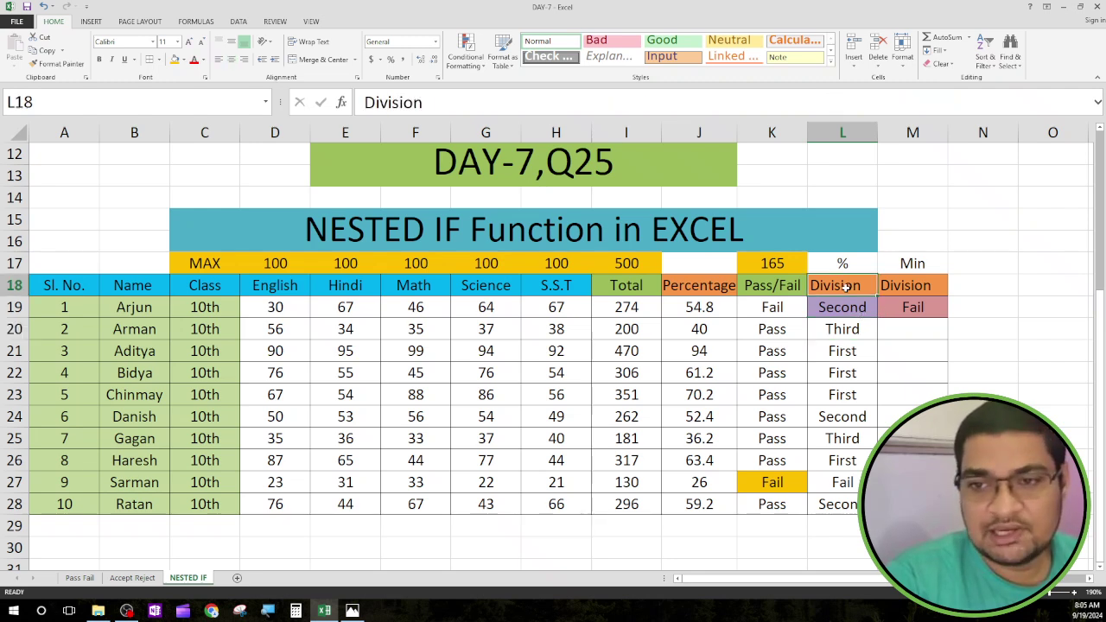
pyautogui.click(850, 312)
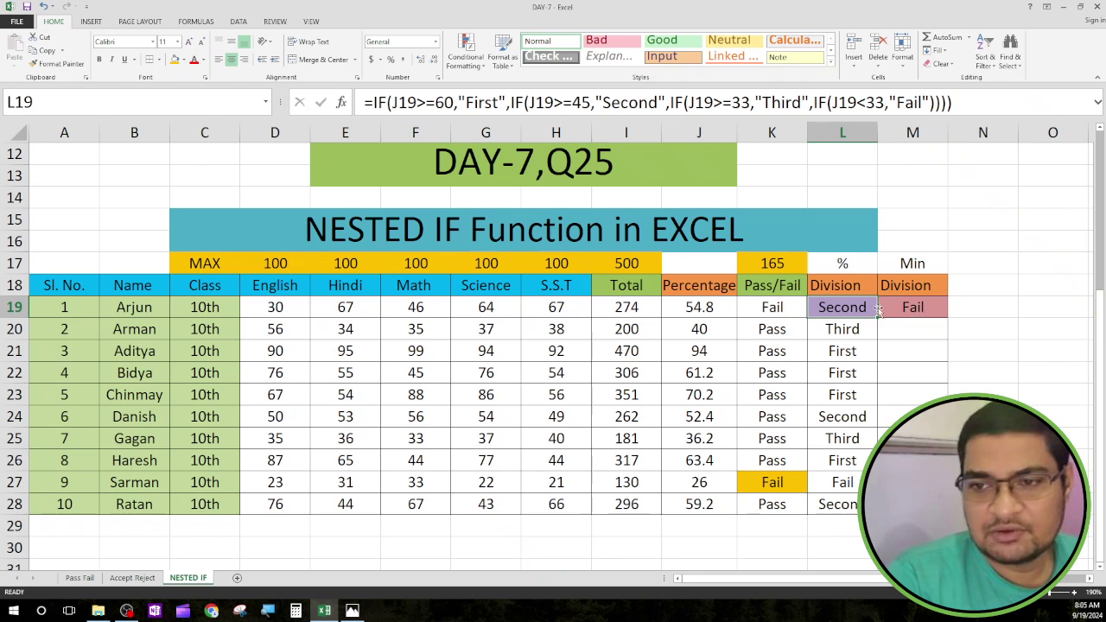
pyautogui.click(905, 307)
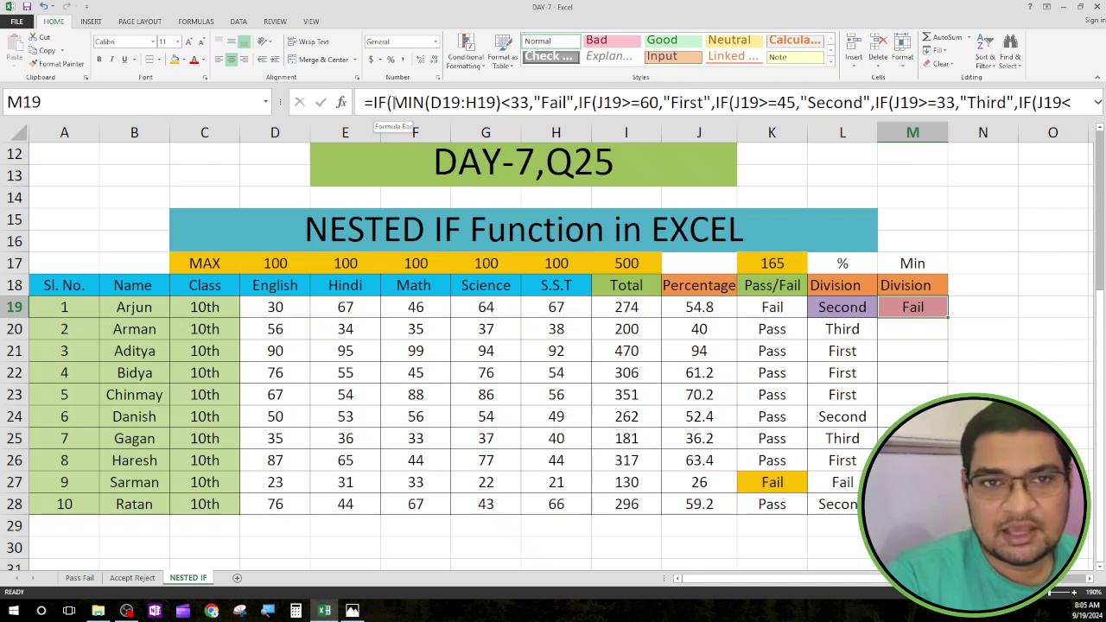
pyautogui.moveTo(394, 103); pyautogui.dragTo(530, 103)
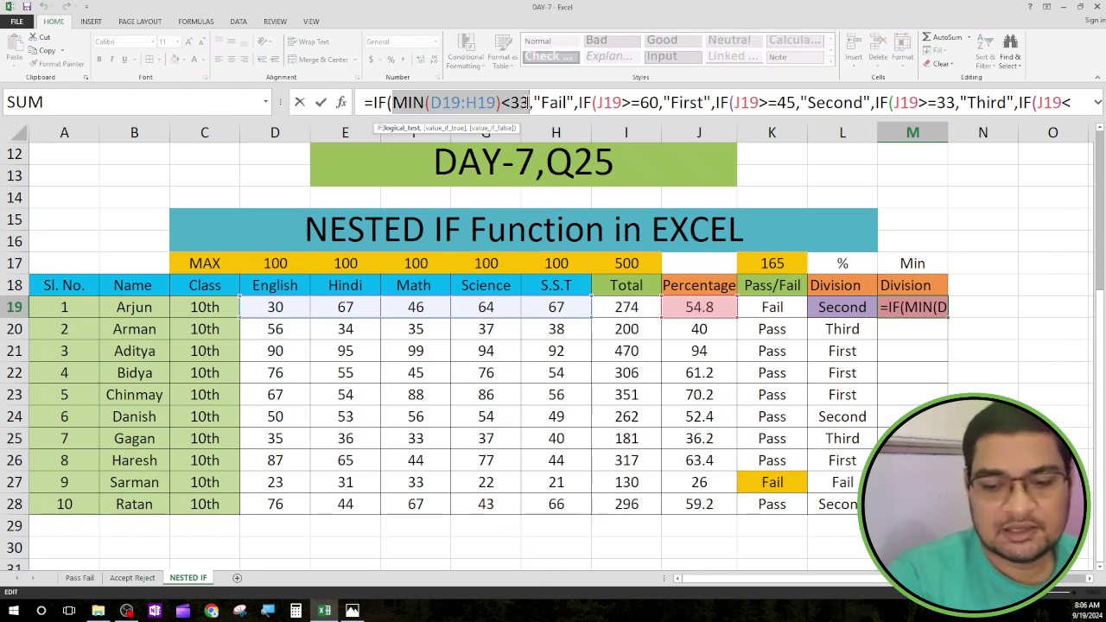
pyautogui.press('Return')
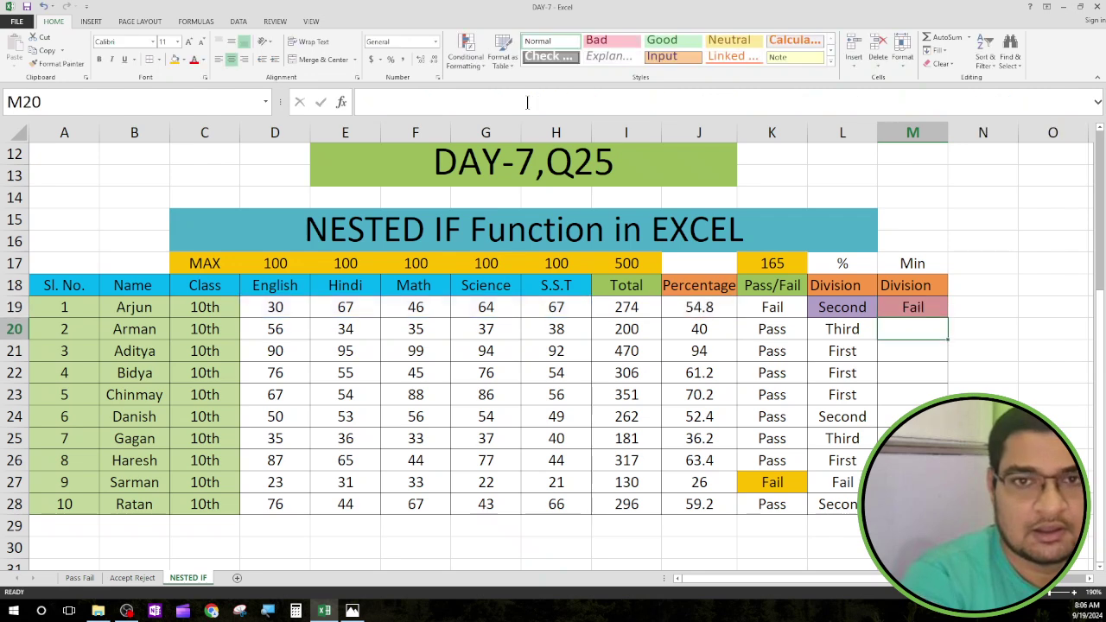
pyautogui.click(853, 309)
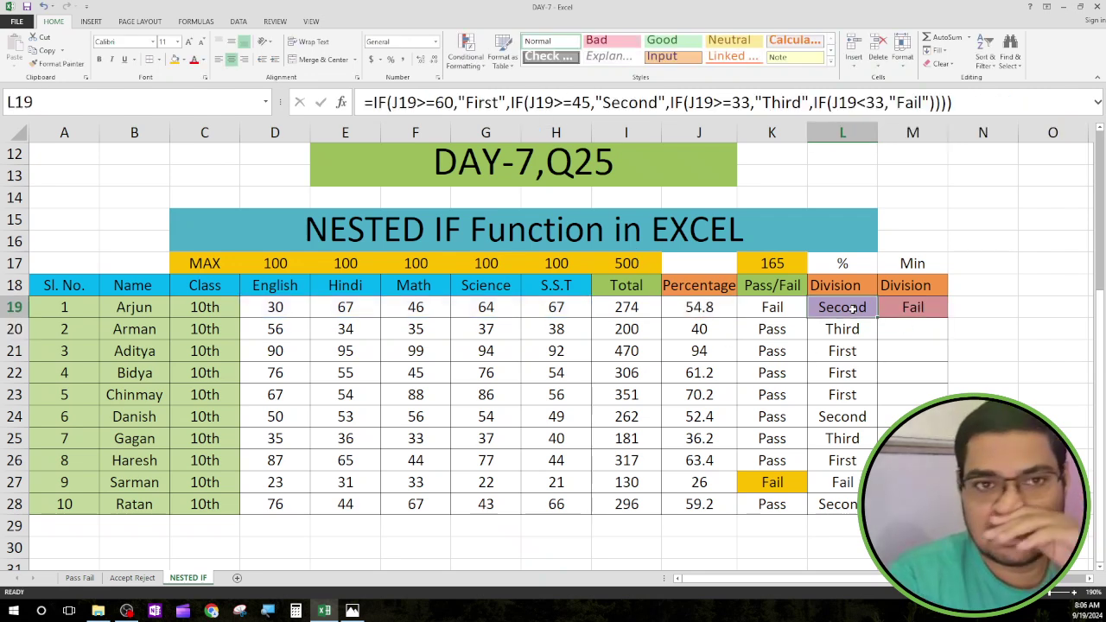
# Step: Insert an outer IF(MIN(D19:H19)) test at the start of L19's formula
pyautogui.click(374, 102)
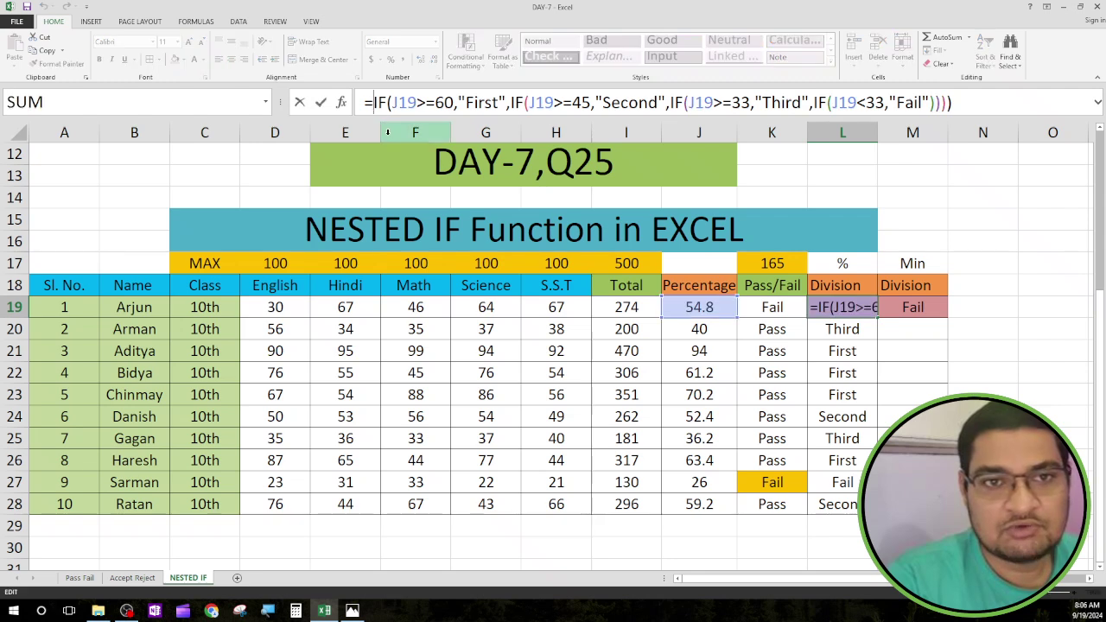
pyautogui.write('i')
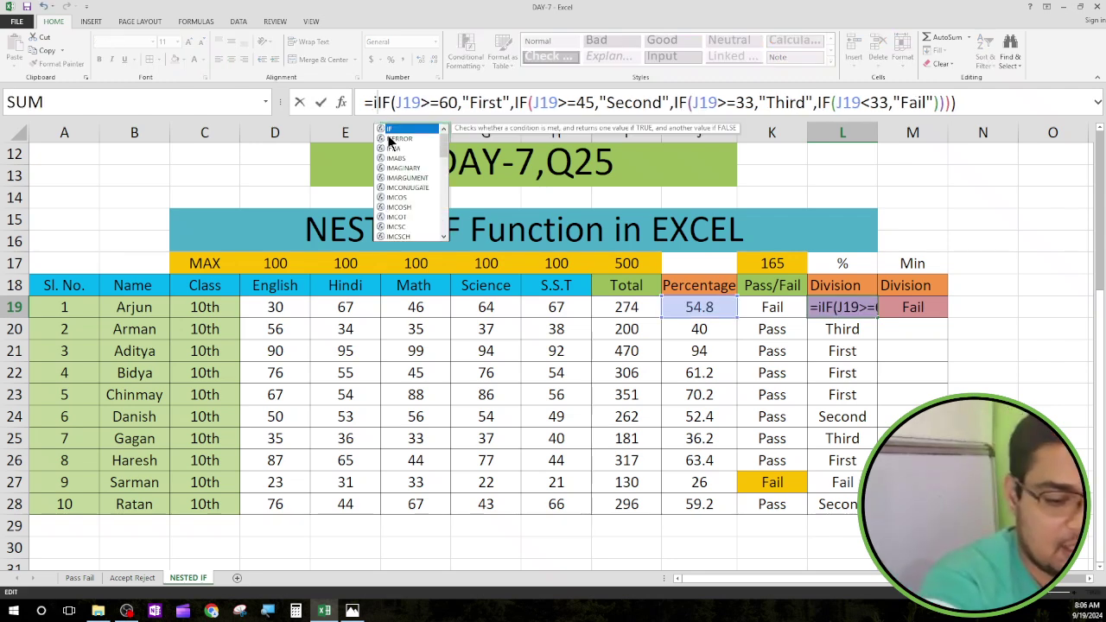
pyautogui.write('f')
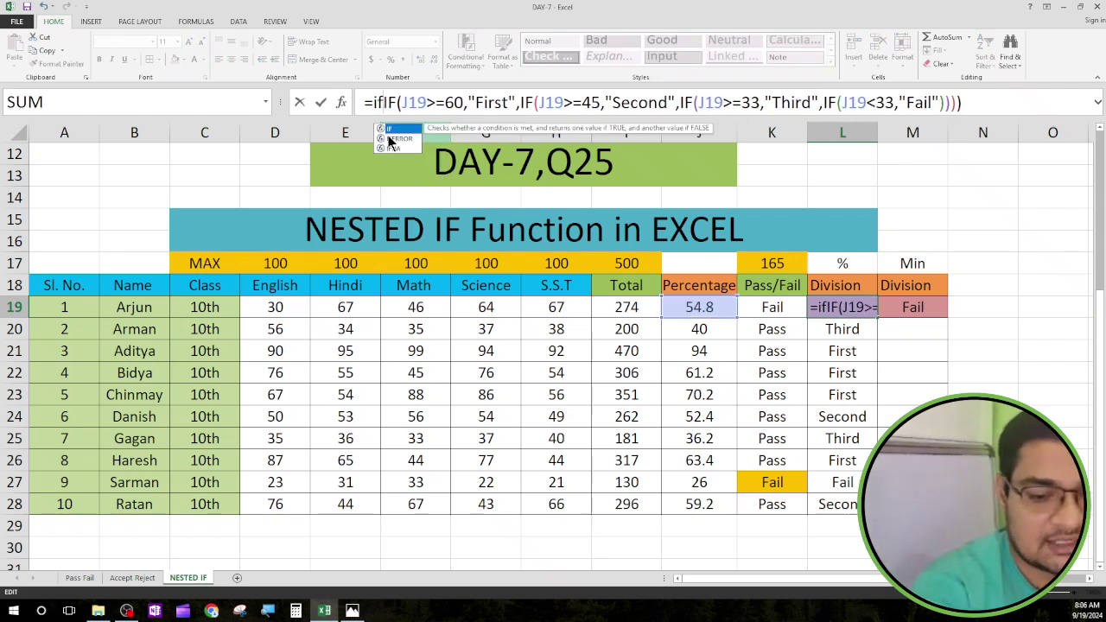
pyautogui.write('(m')
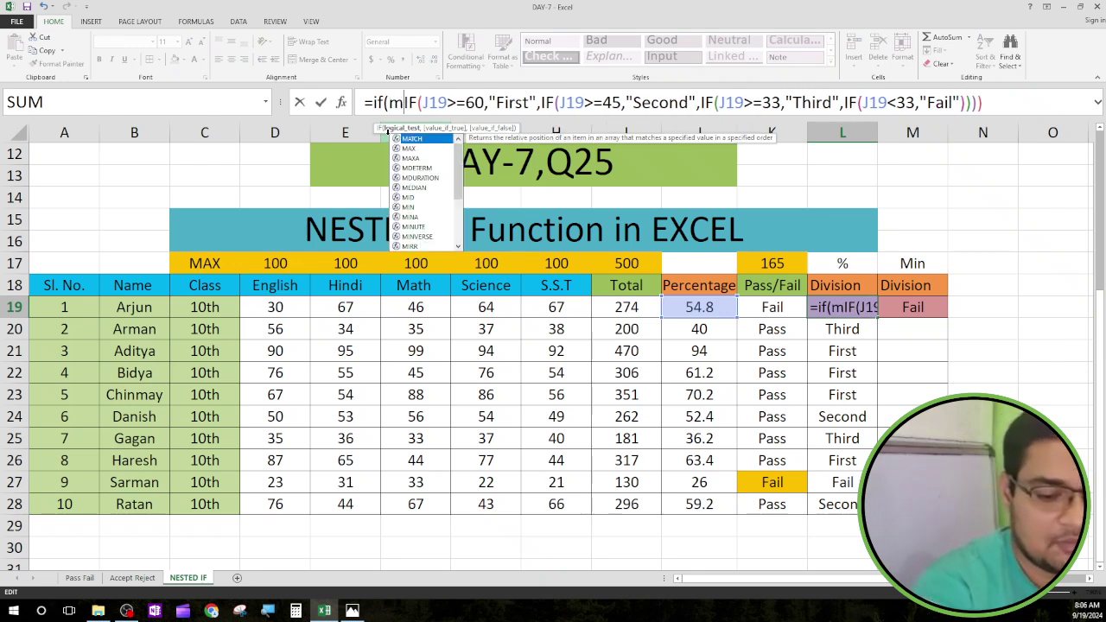
pyautogui.write('in(')
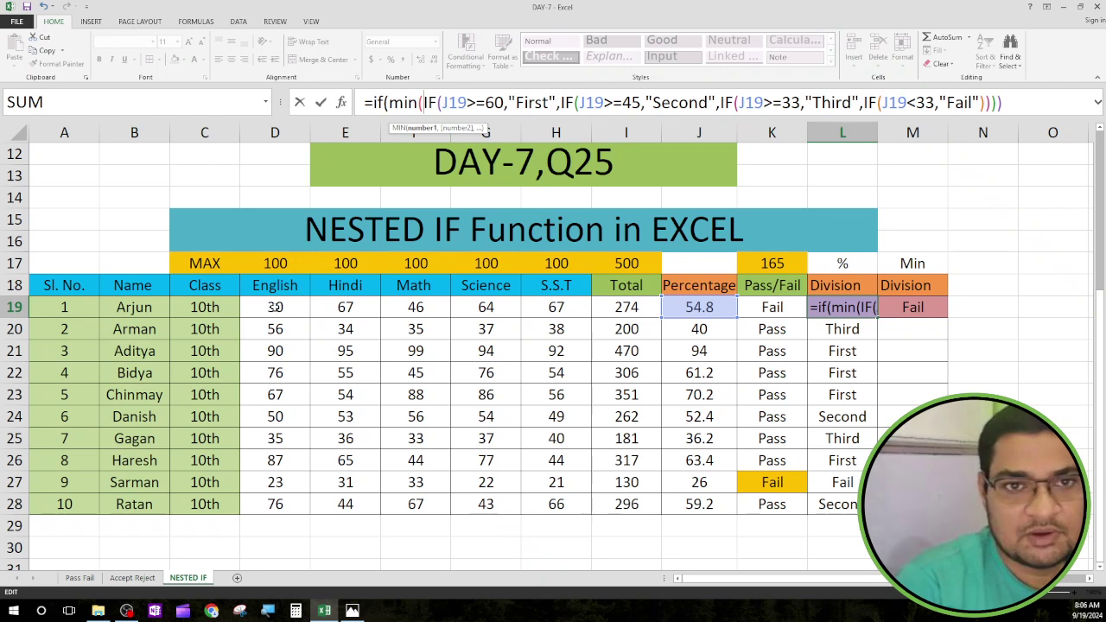
pyautogui.moveTo(275, 307); pyautogui.dragTo(556, 307)
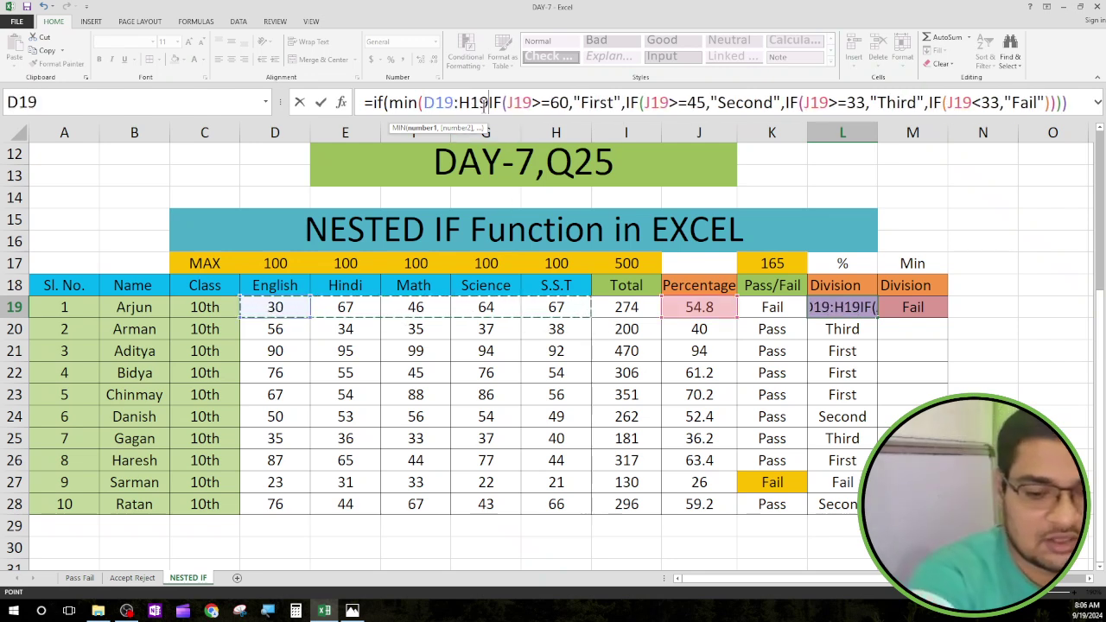
pyautogui.write(')')
pyautogui.click(486, 102)
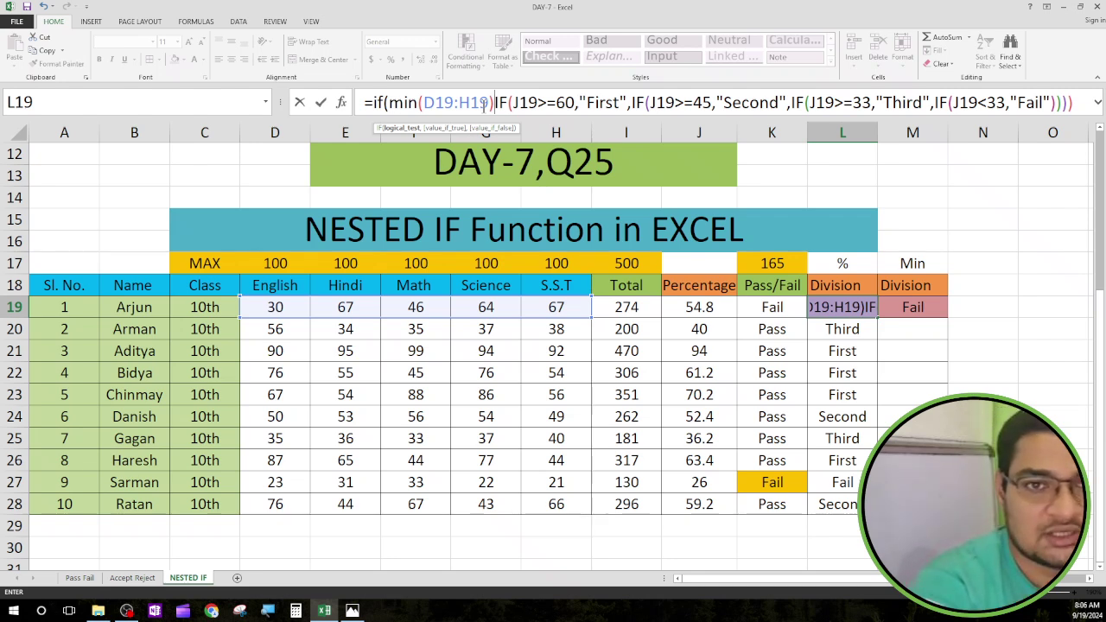
# Step: Complete the >=33 condition returning "Pass", enter it and accept Excel's formula correction
pyautogui.write('=33')
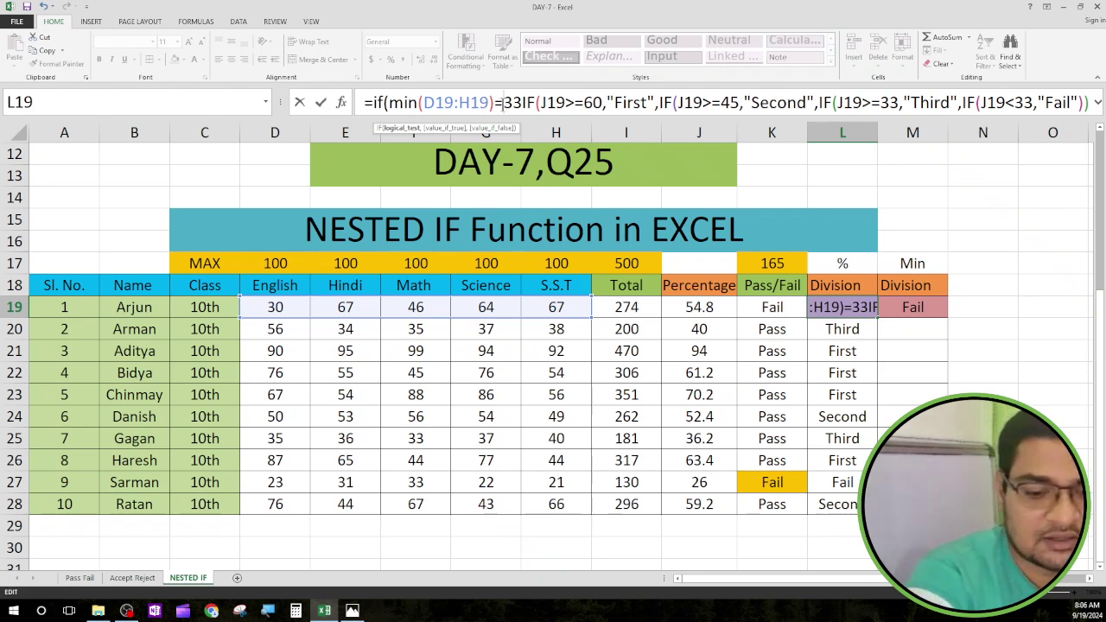
pyautogui.write('>')
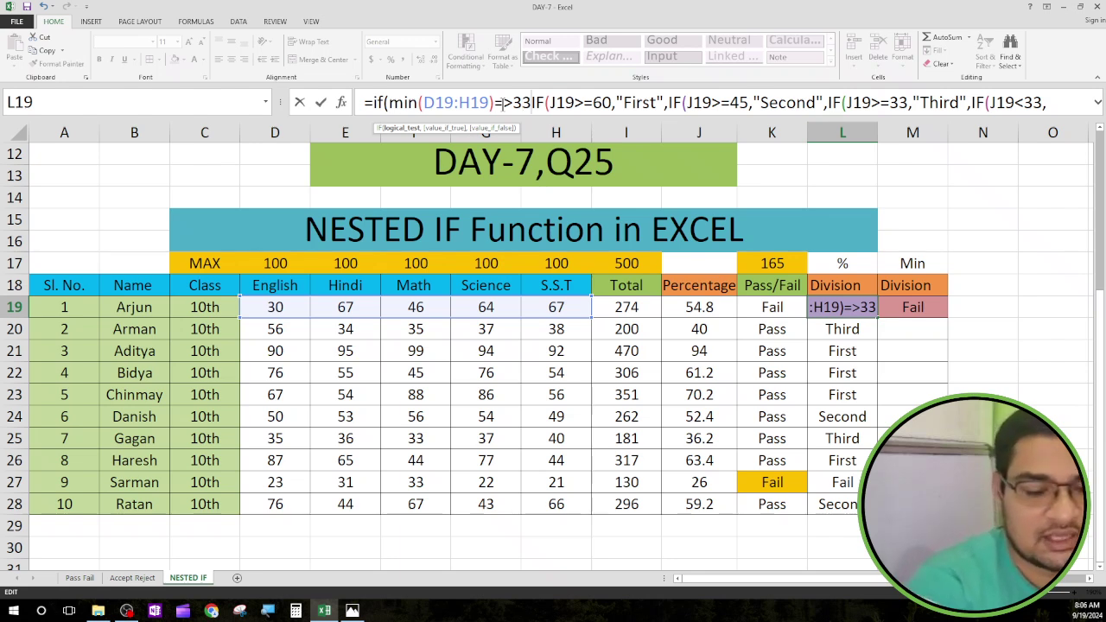
pyautogui.write(',')
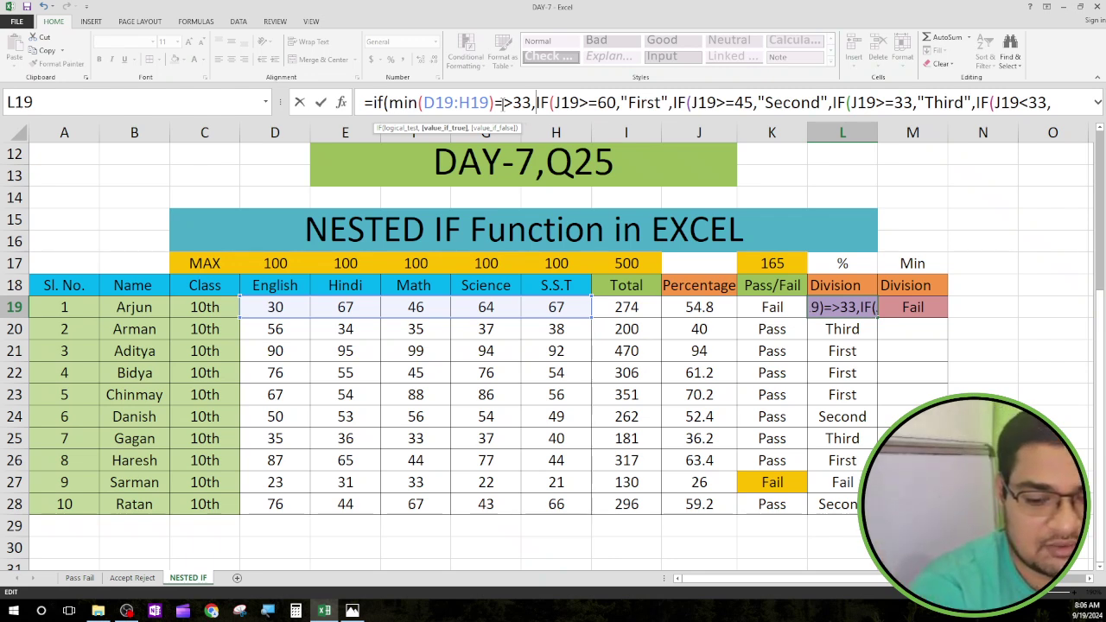
pyautogui.write('"P')
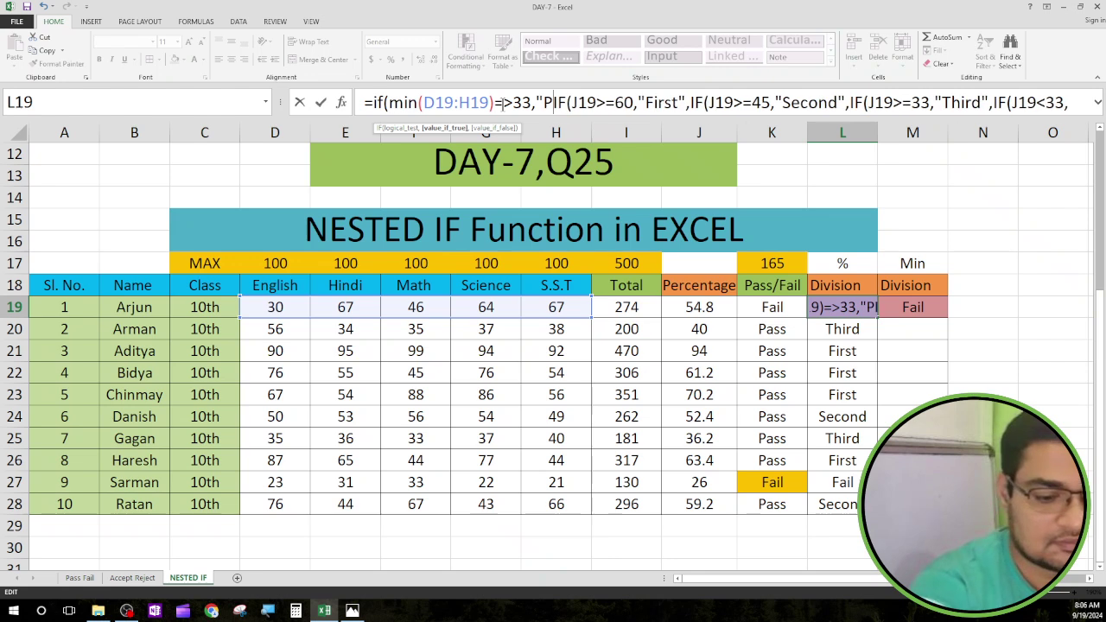
pyautogui.write('aa')
pyautogui.press('BackSpace')
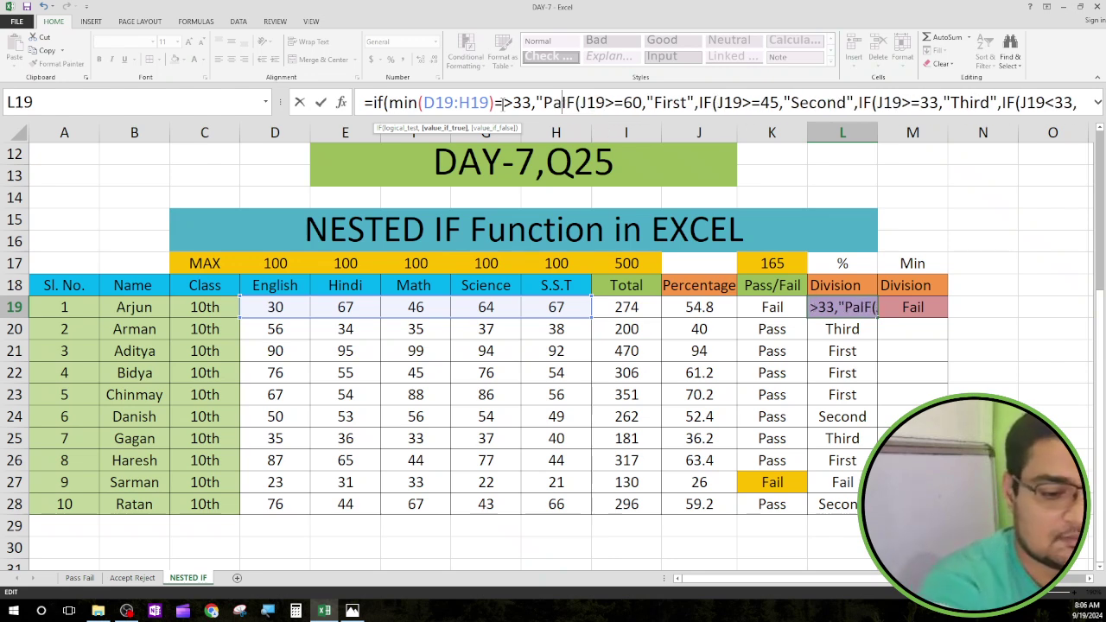
pyautogui.write('ss')
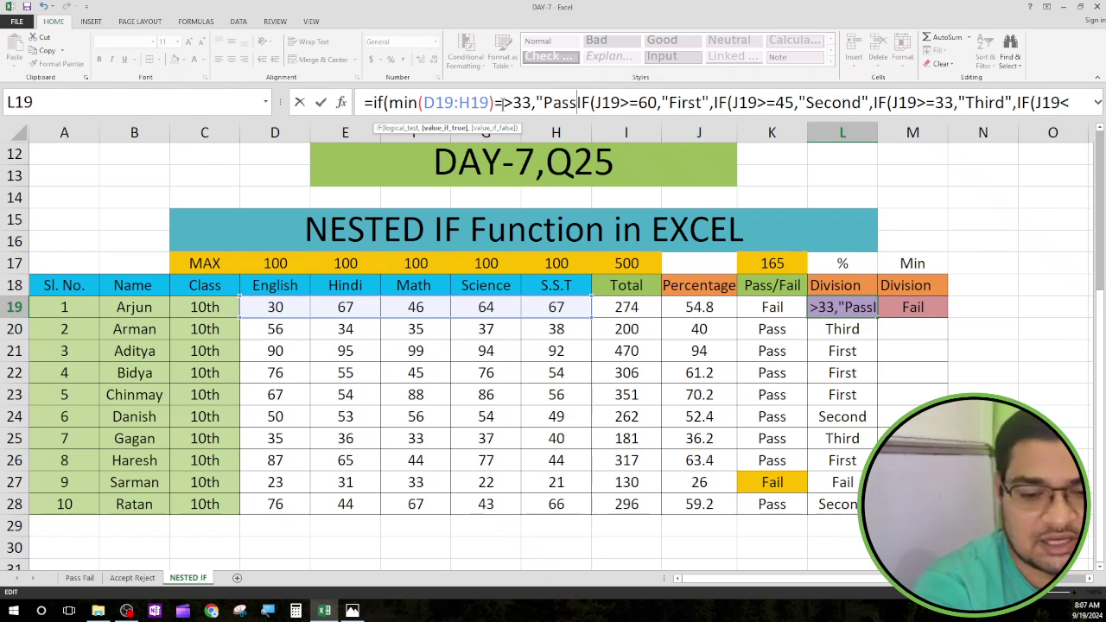
pyautogui.write('"')
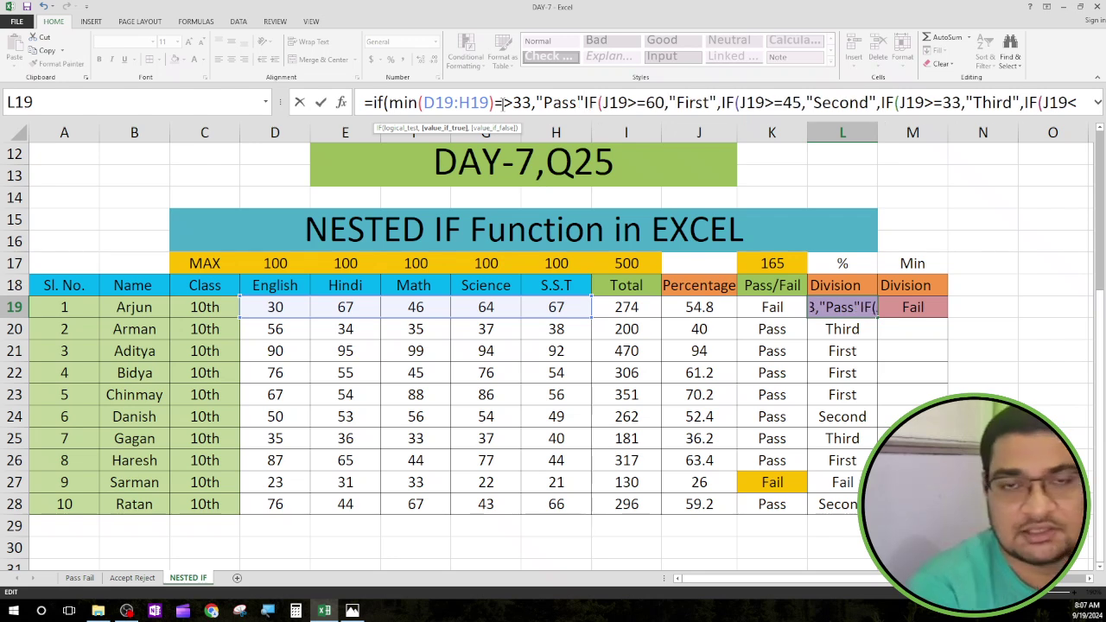
pyautogui.write(',')
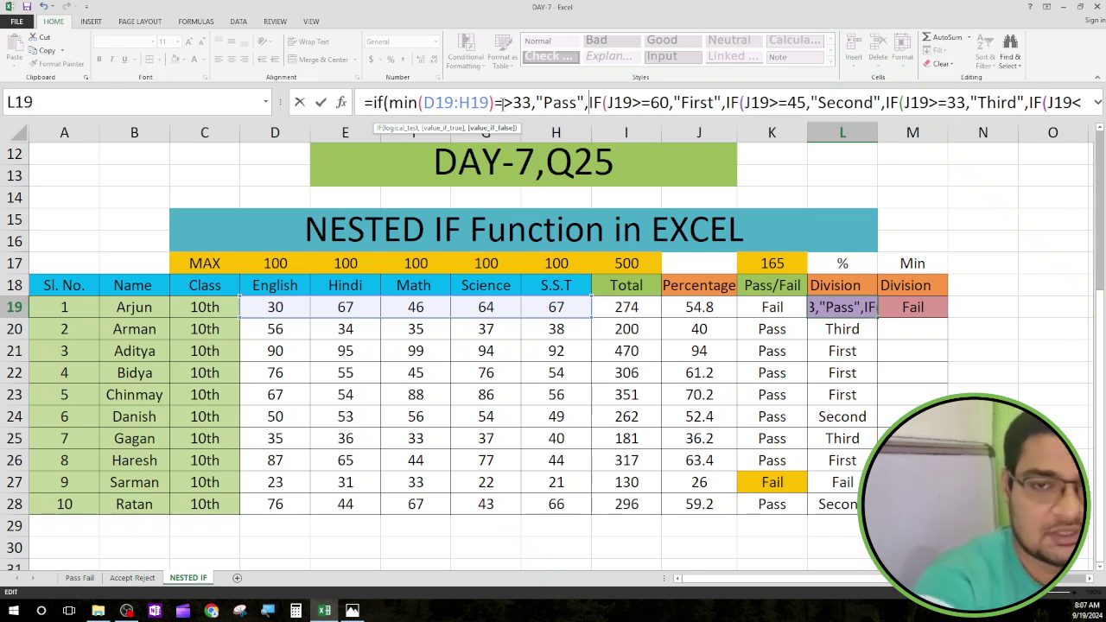
pyautogui.press('Return')
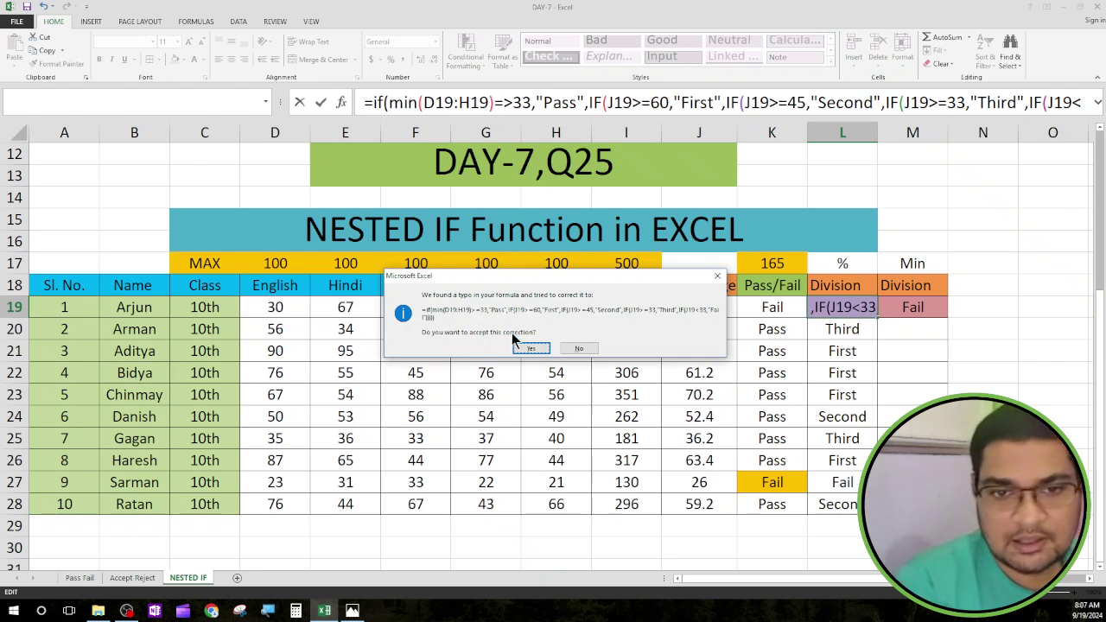
pyautogui.click(523, 346)
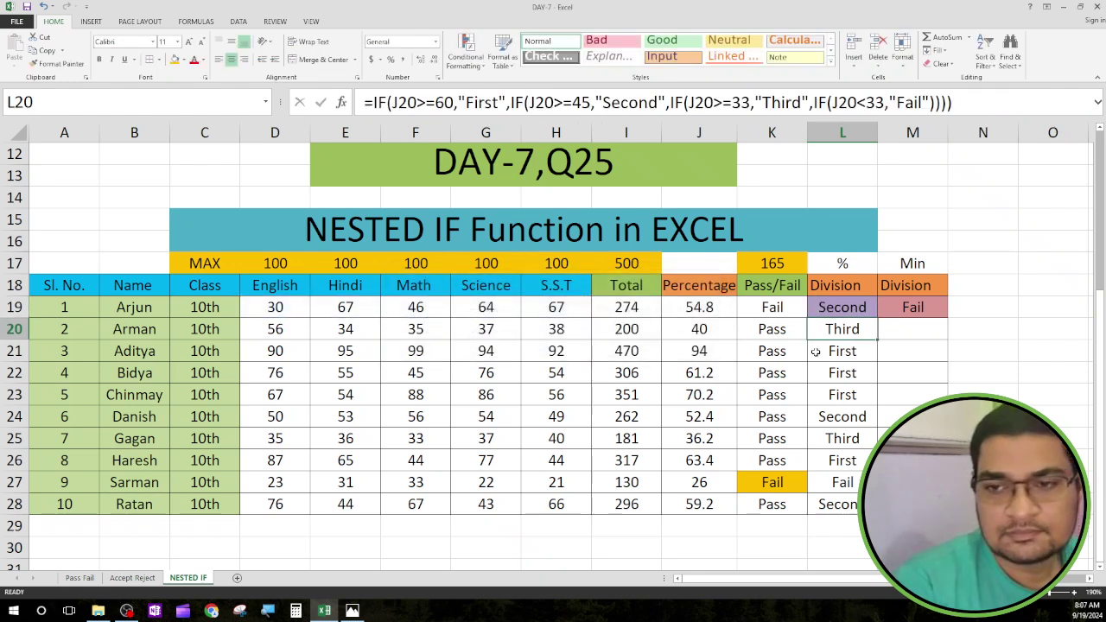
# Step: Compare the formulas in L19 and M19
pyautogui.click(842, 309)
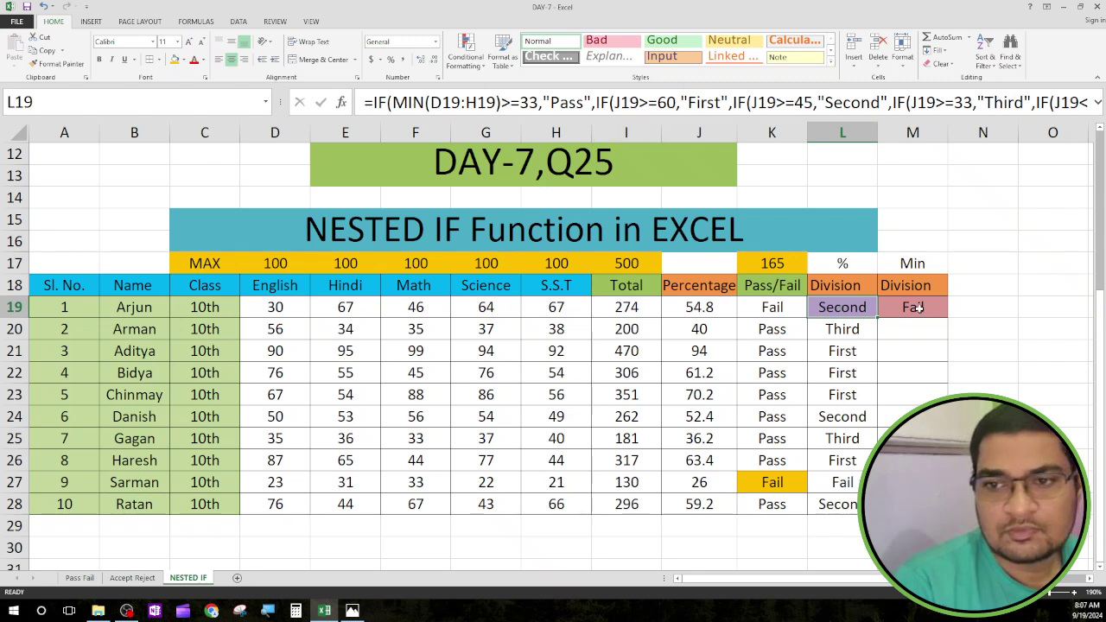
pyautogui.click(918, 308)
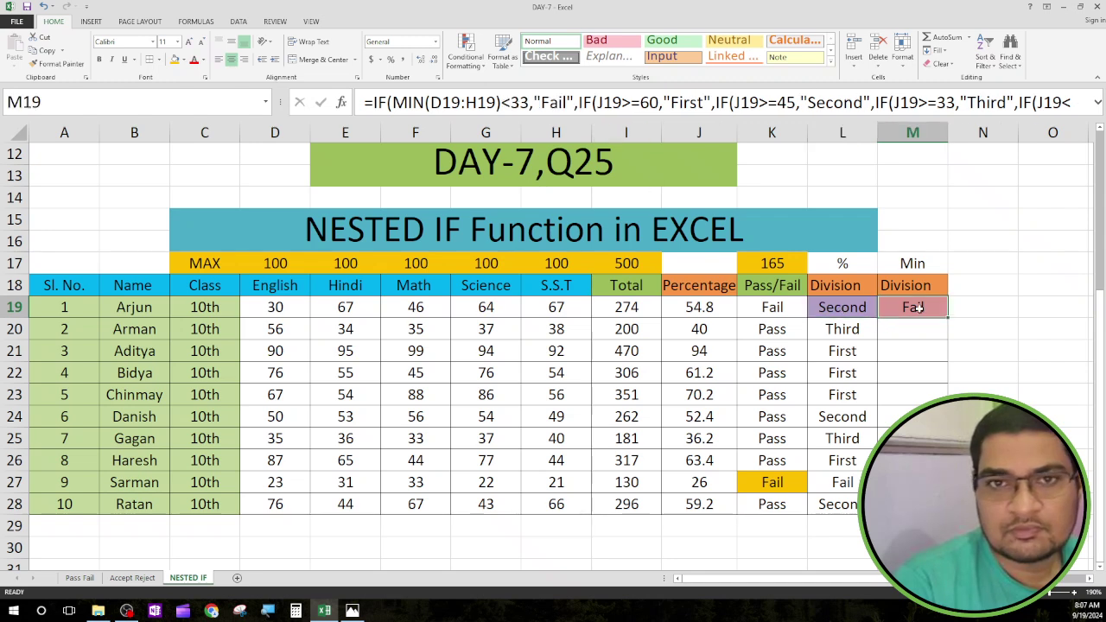
pyautogui.click(850, 311)
pyautogui.click(908, 313)
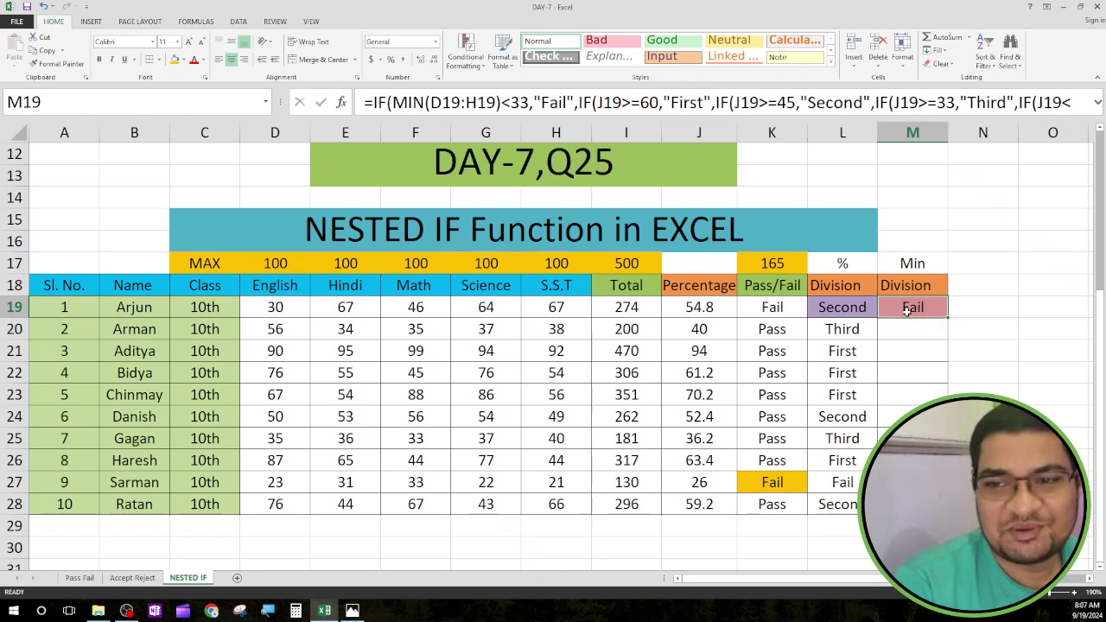
pyautogui.click(848, 312)
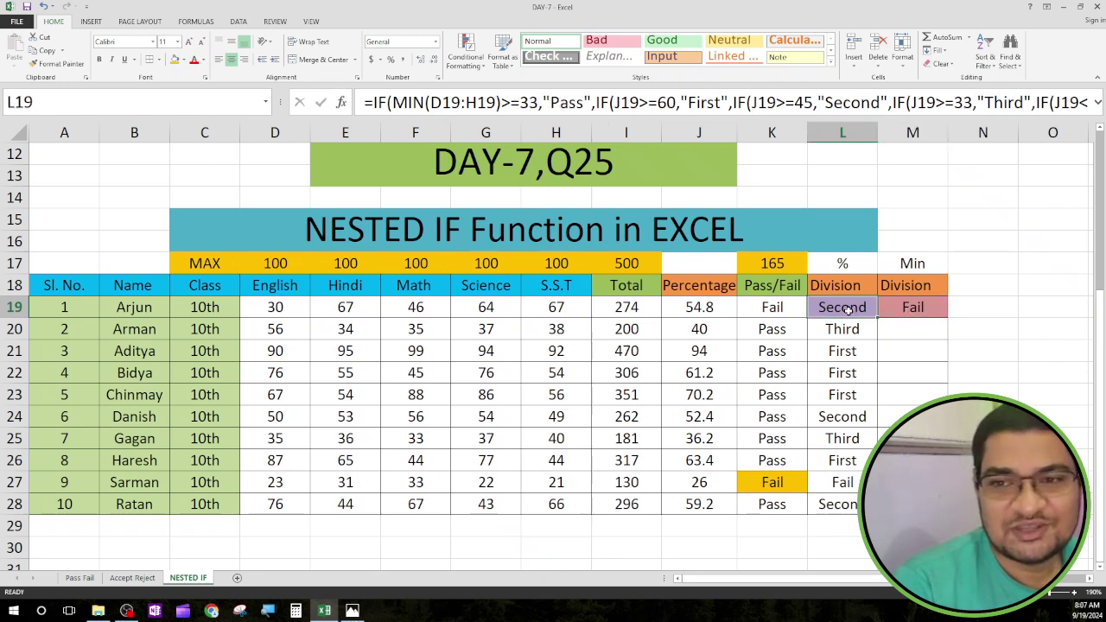
pyautogui.click(905, 309)
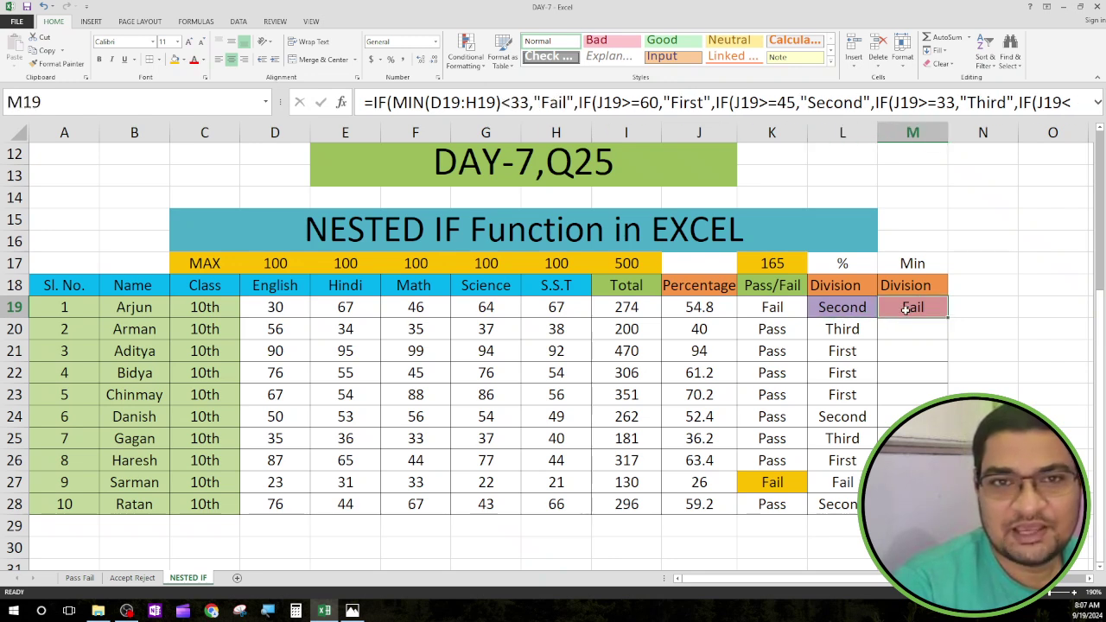
pyautogui.click(845, 310)
# Step: Change L19's outer test to MIN(D19:H19)<33 returning "Fail"
pyautogui.click(525, 102)
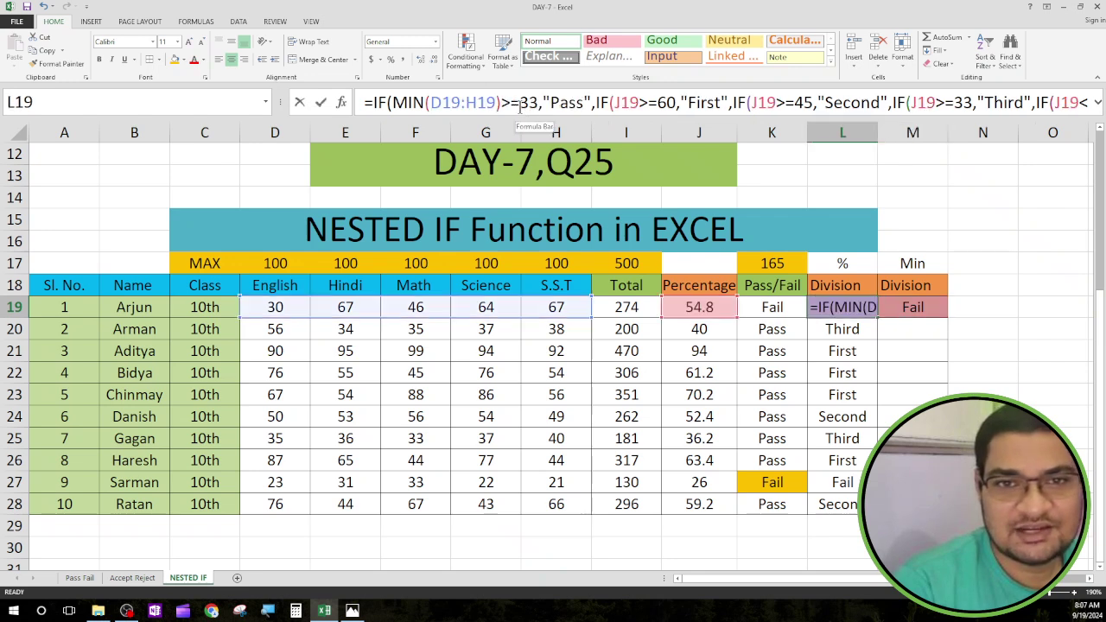
pyautogui.press('BackSpace')
pyautogui.press('BackSpace')
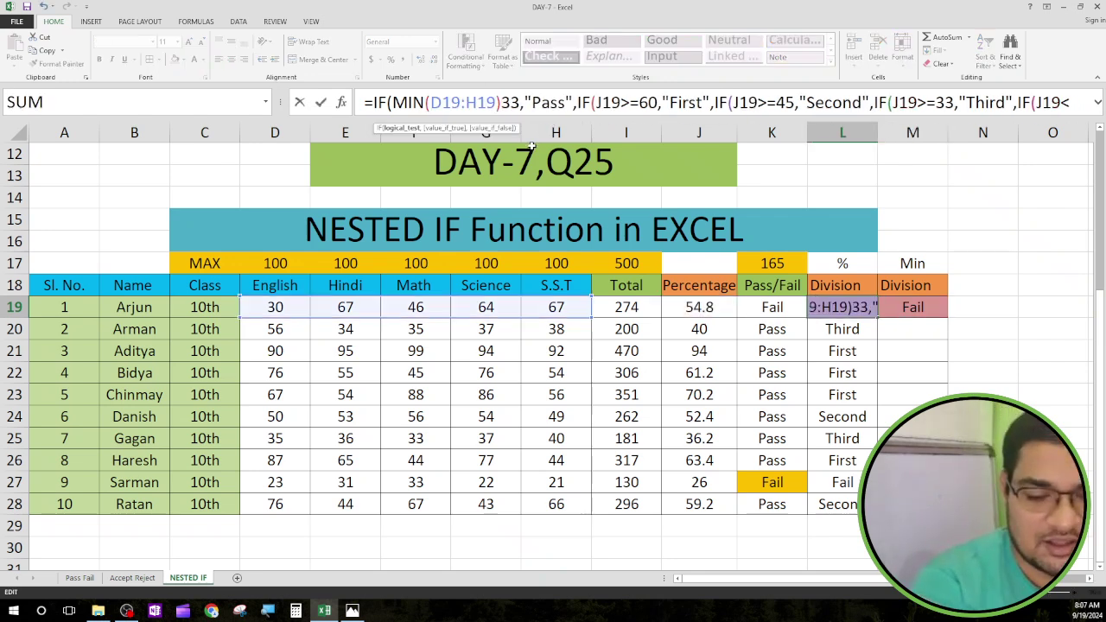
pyautogui.write('<')
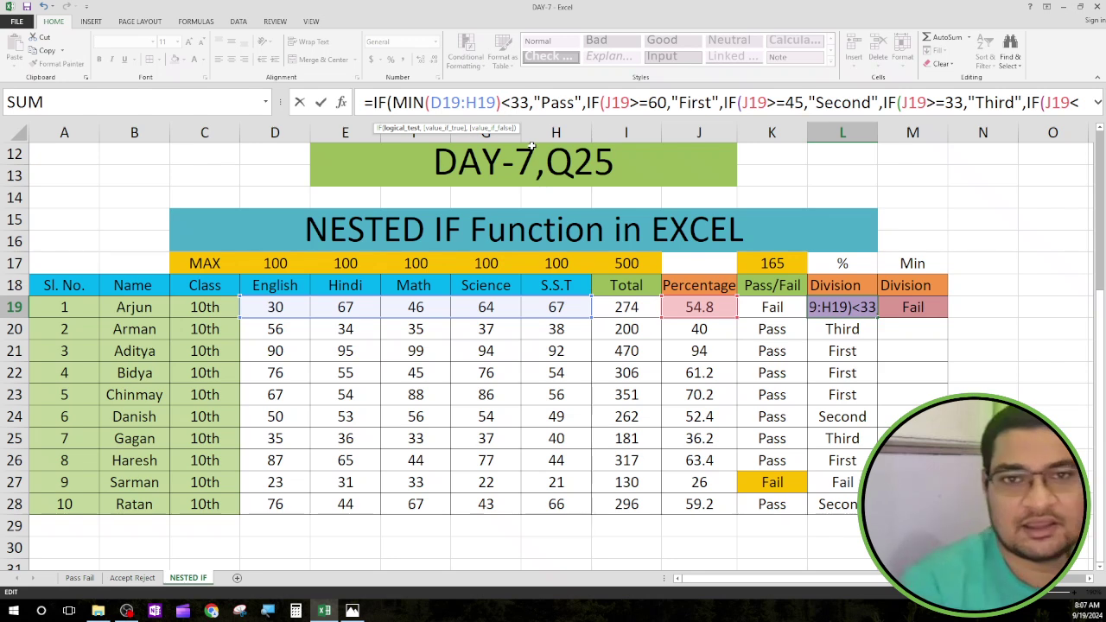
pyautogui.click(572, 103)
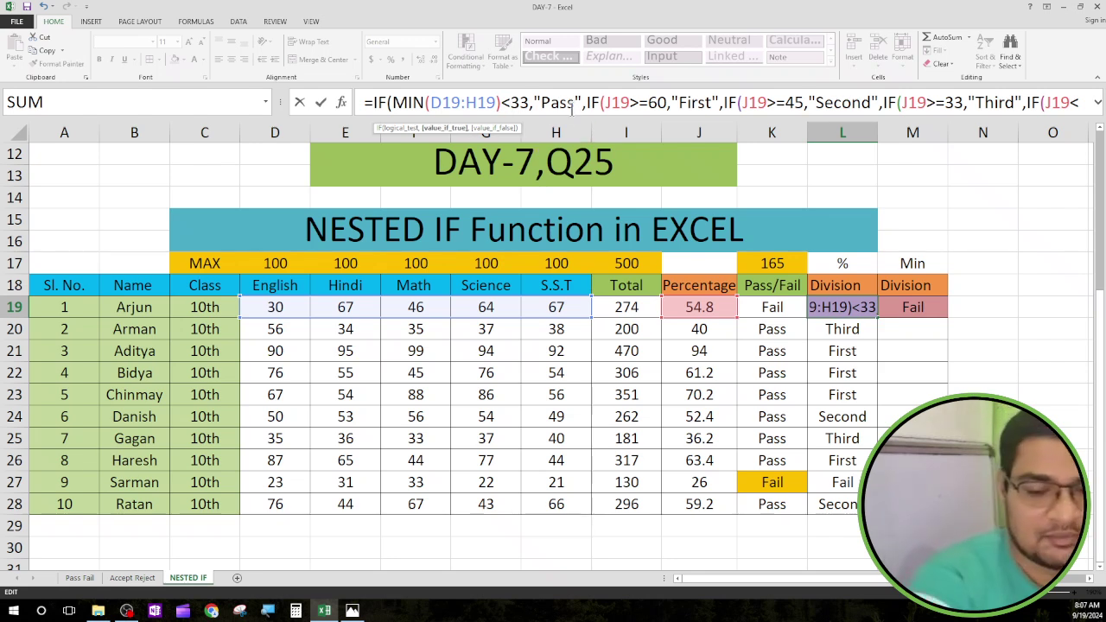
pyautogui.press('BackSpace')
pyautogui.press('BackSpace')
pyautogui.press('BackSpace')
pyautogui.press('BackSpace')
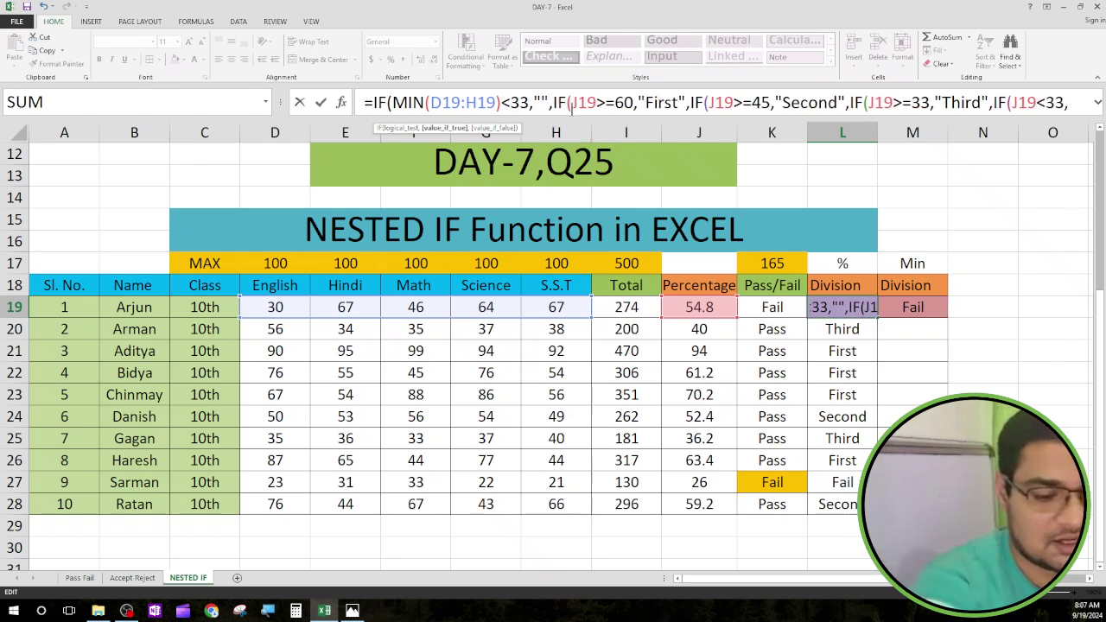
pyautogui.write('Fail')
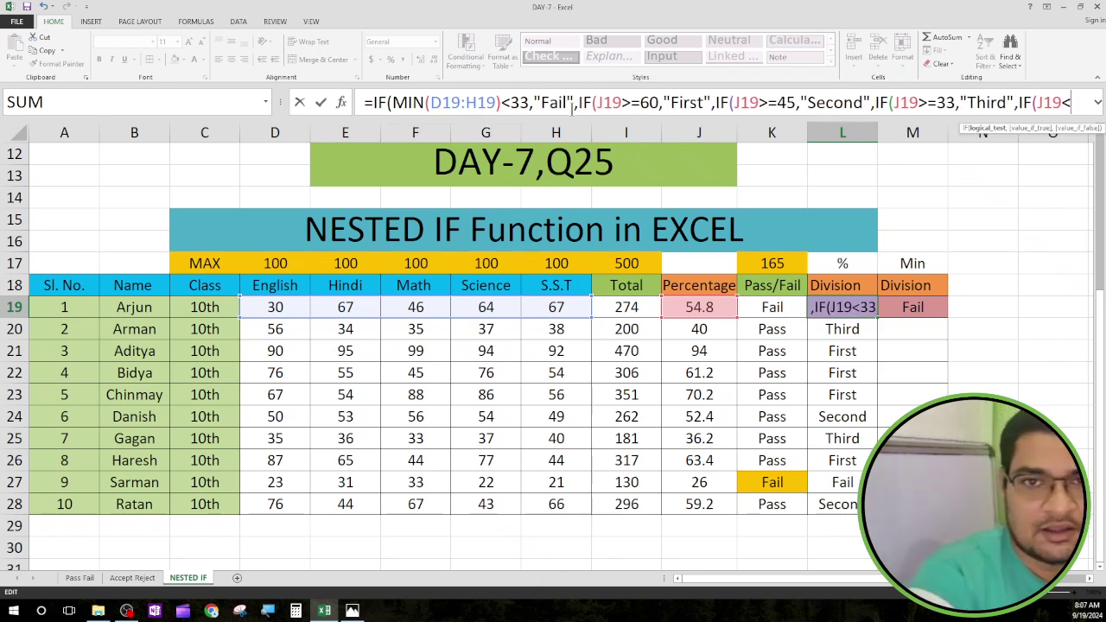
pyautogui.press('Return')
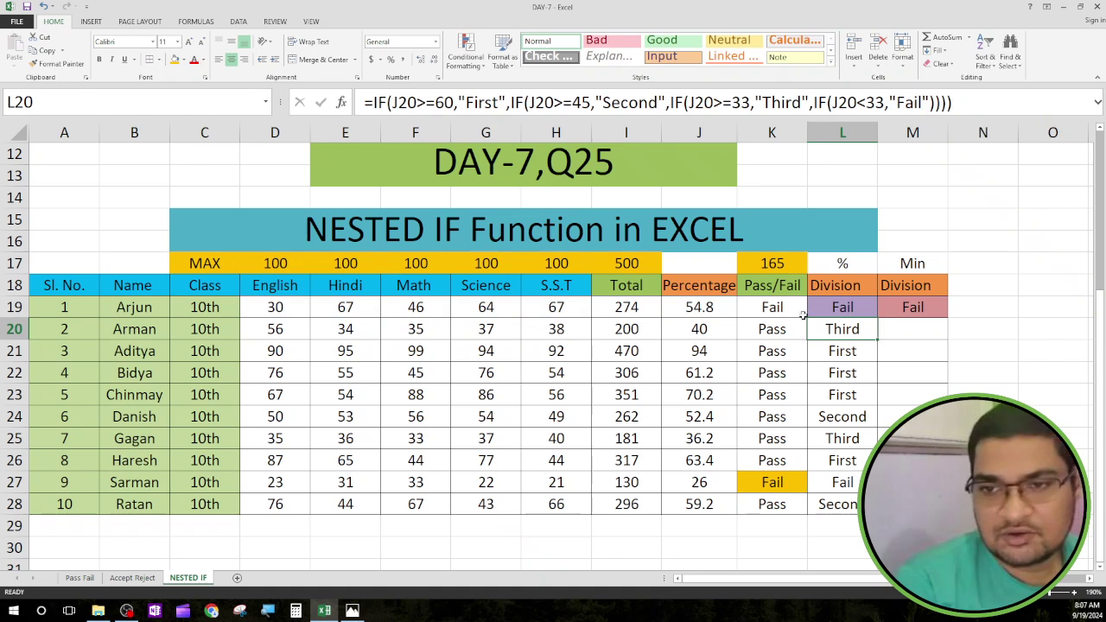
# Step: Clear the old results in L20:L28 and fill L19's new Division formula down to L28
pyautogui.moveTo(832, 329); pyautogui.dragTo(851, 504)
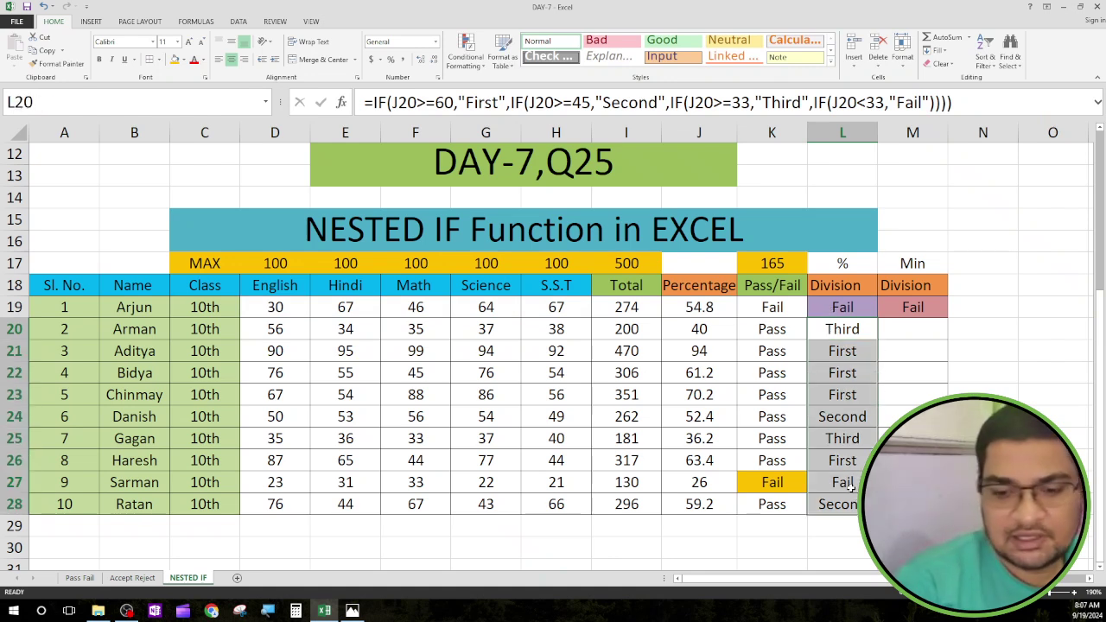
pyautogui.press('Delete')
pyautogui.click(846, 307)
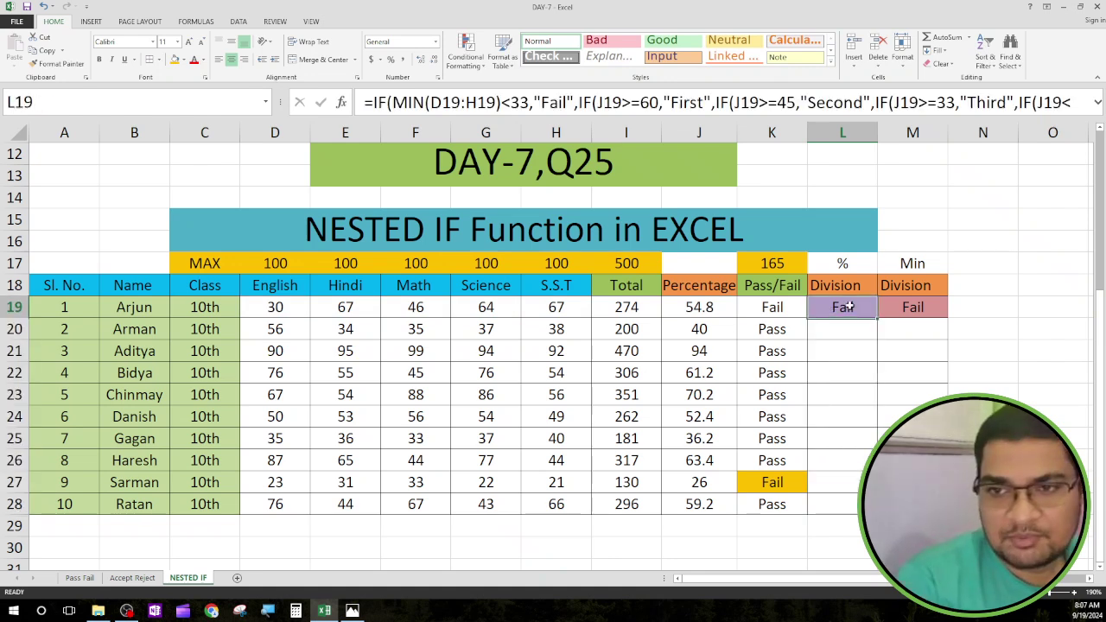
pyautogui.moveTo(879, 317); pyautogui.dragTo(856, 511)
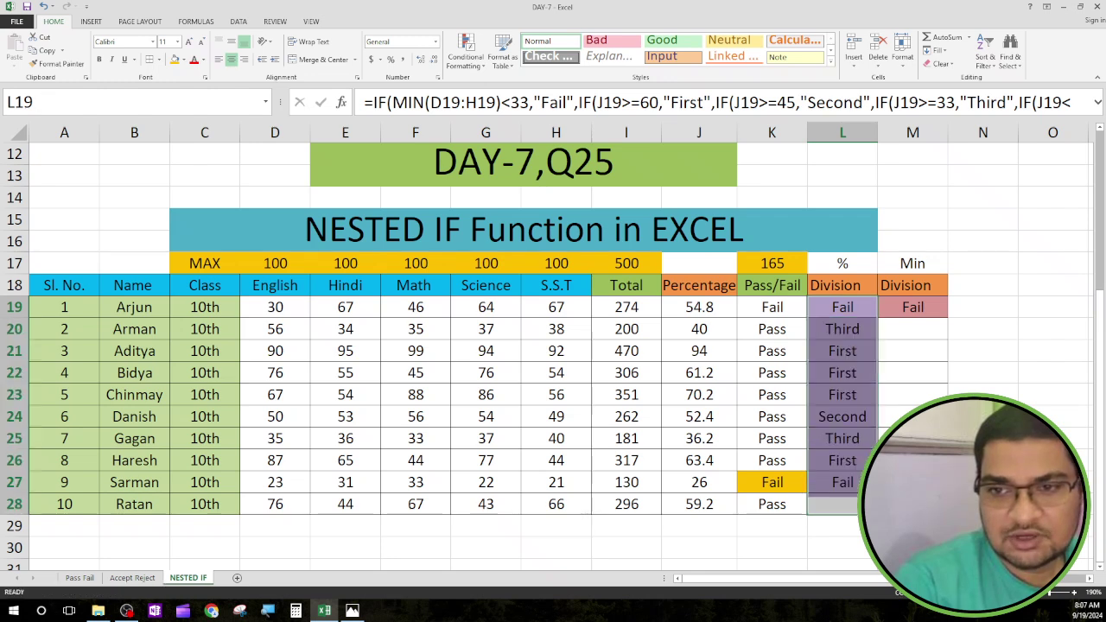
pyautogui.click(825, 540)
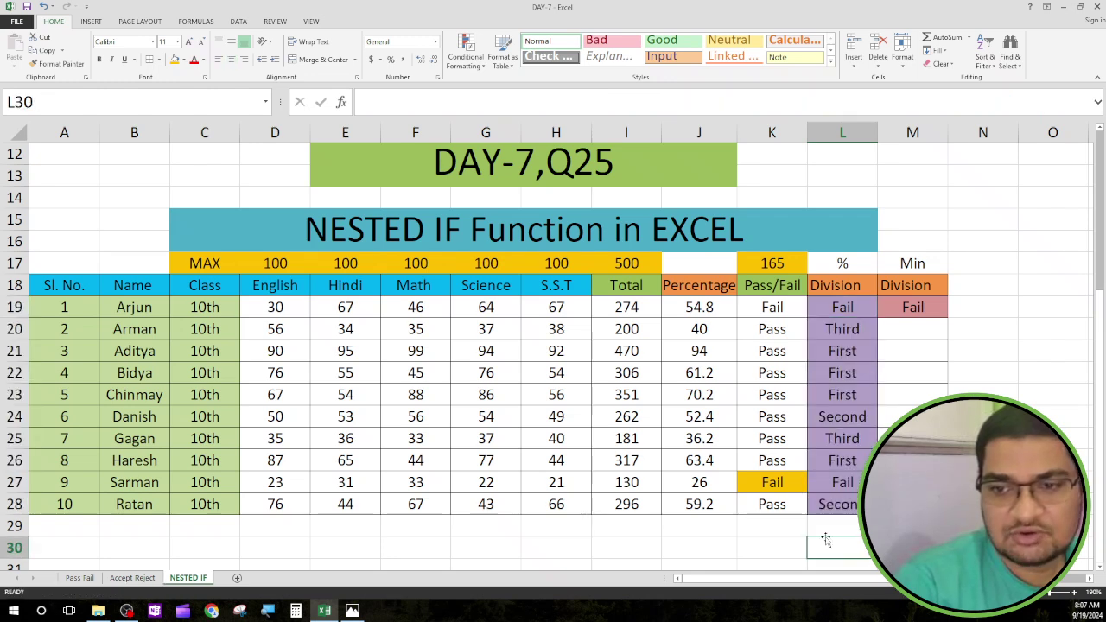
# Step: Colour L19's Fail text red and give L27's Fail a yellow background
pyautogui.click(828, 313)
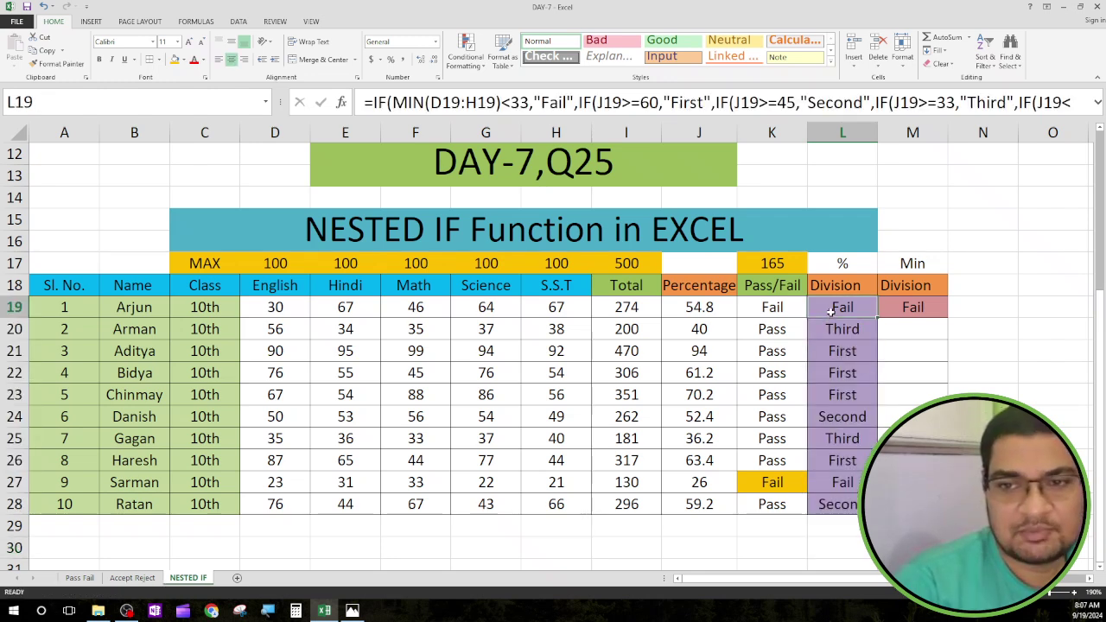
pyautogui.click(194, 60)
pyautogui.click(832, 480)
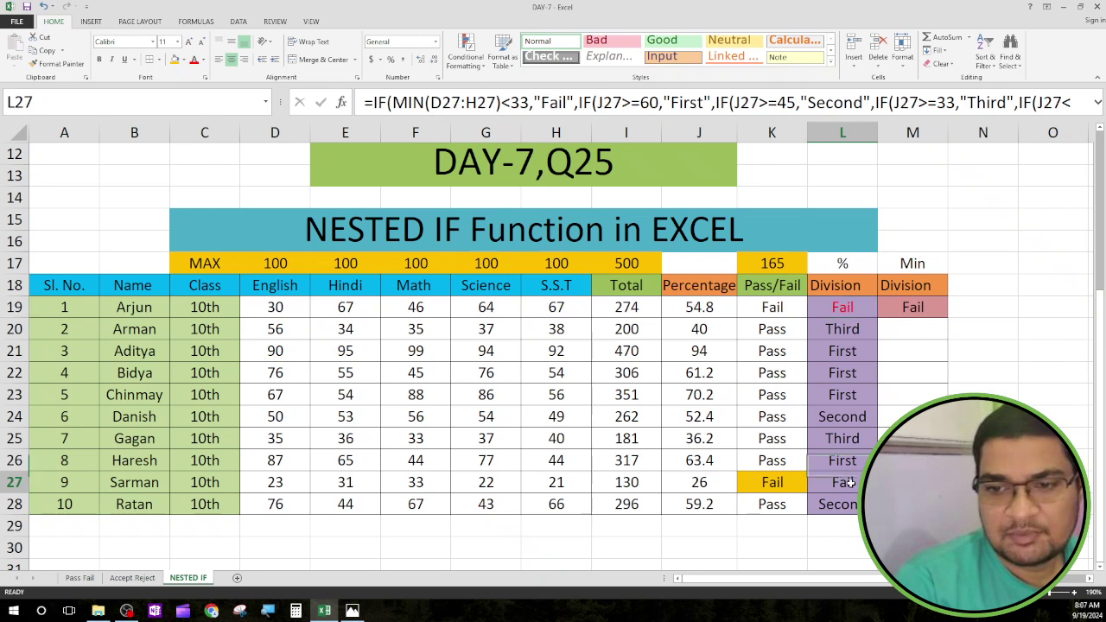
pyautogui.click(176, 61)
pyautogui.click(668, 545)
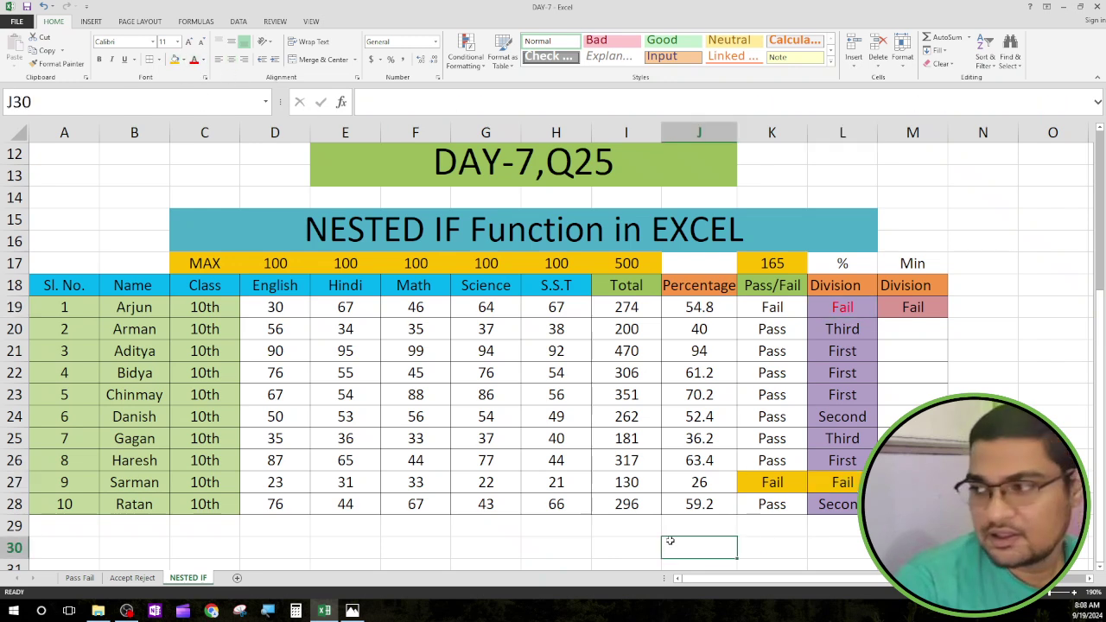